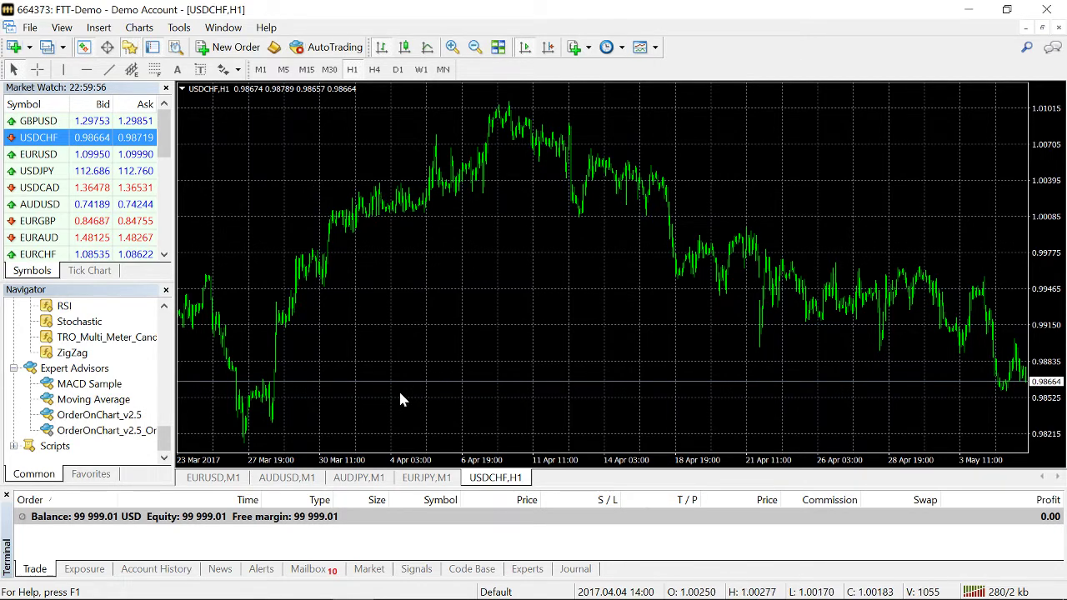
# Switch to Chrome and search Google for "pvsra international".
pyautogui.moveTo(376, 596)
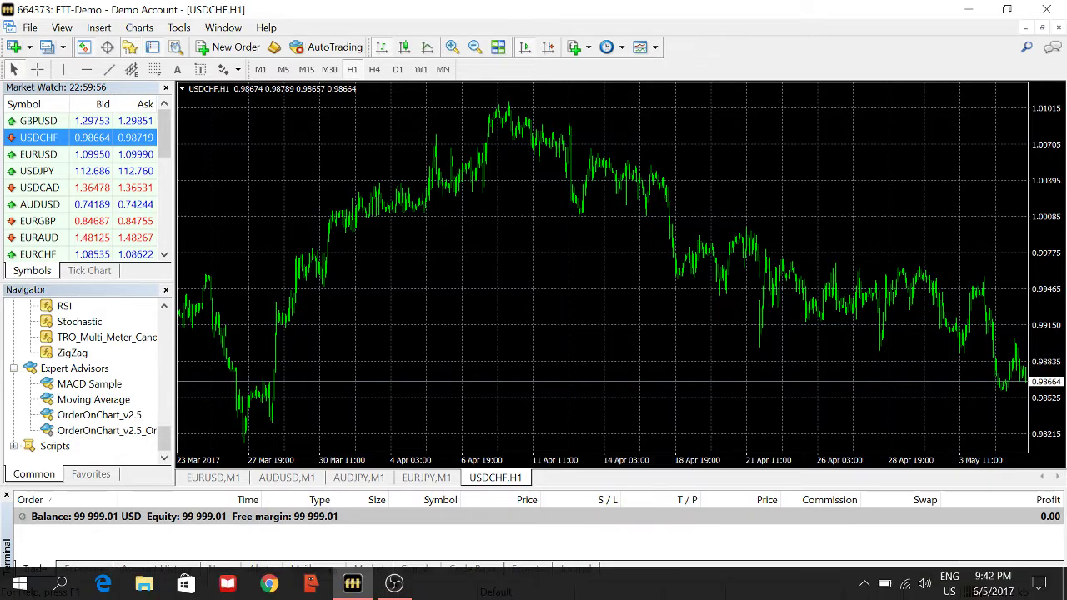
pyautogui.click(271, 586)
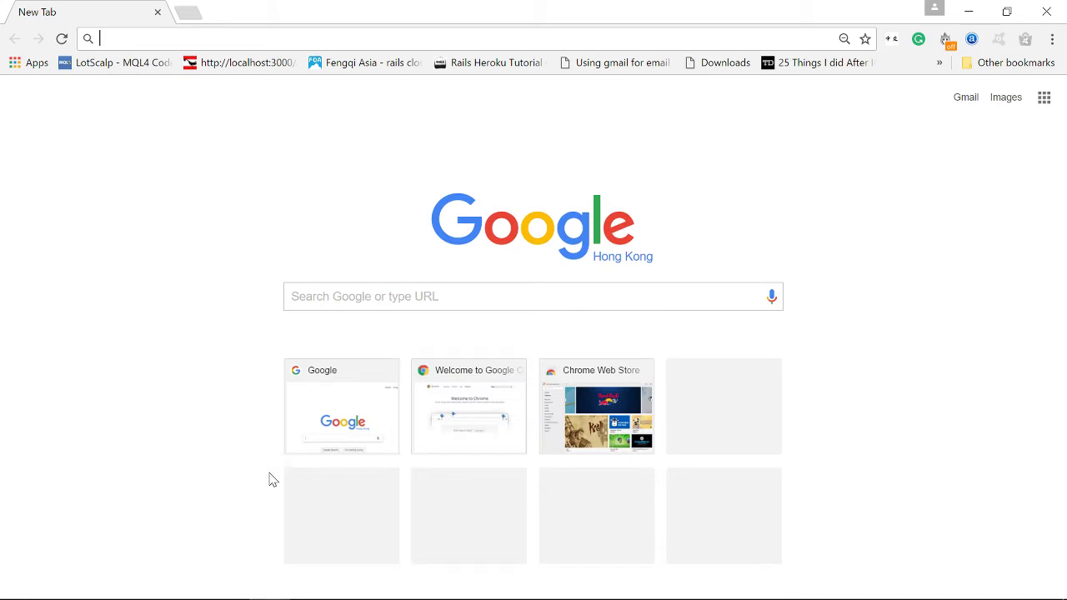
pyautogui.write('pvs')
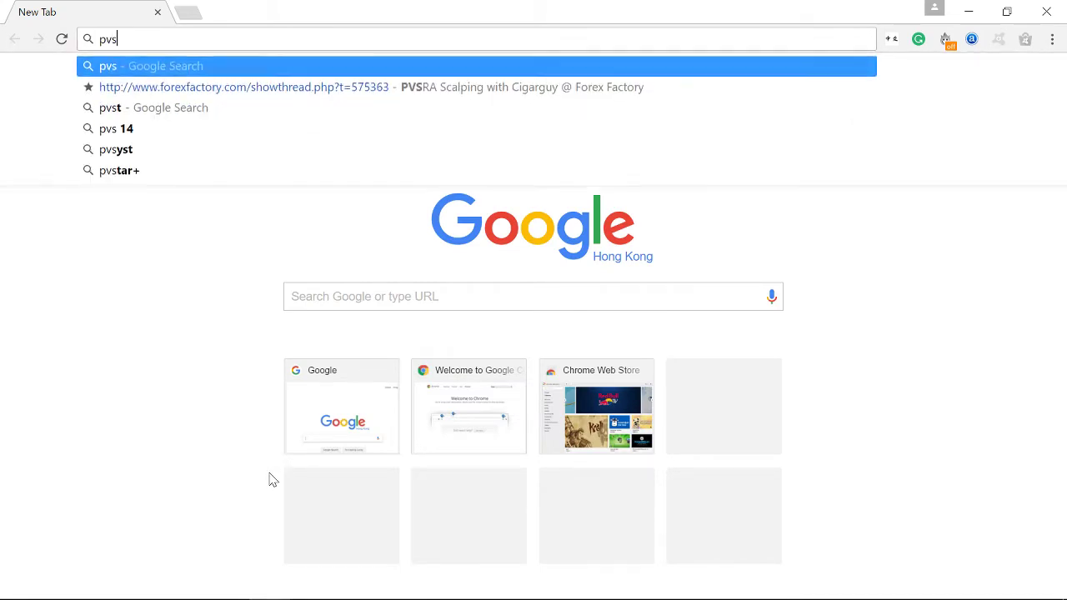
pyautogui.write('ra in')
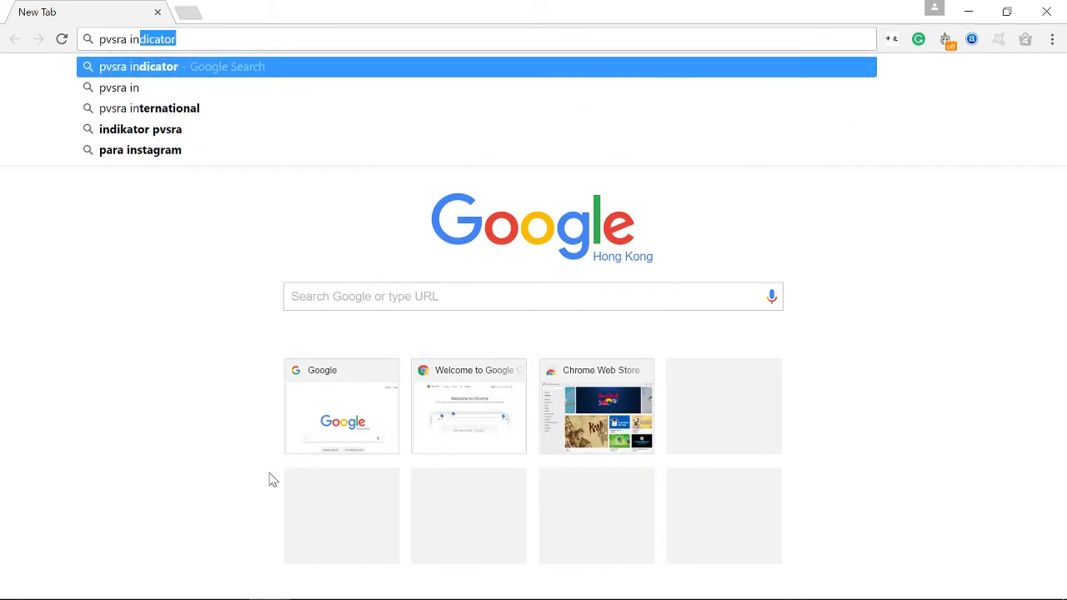
pyautogui.write('ter')
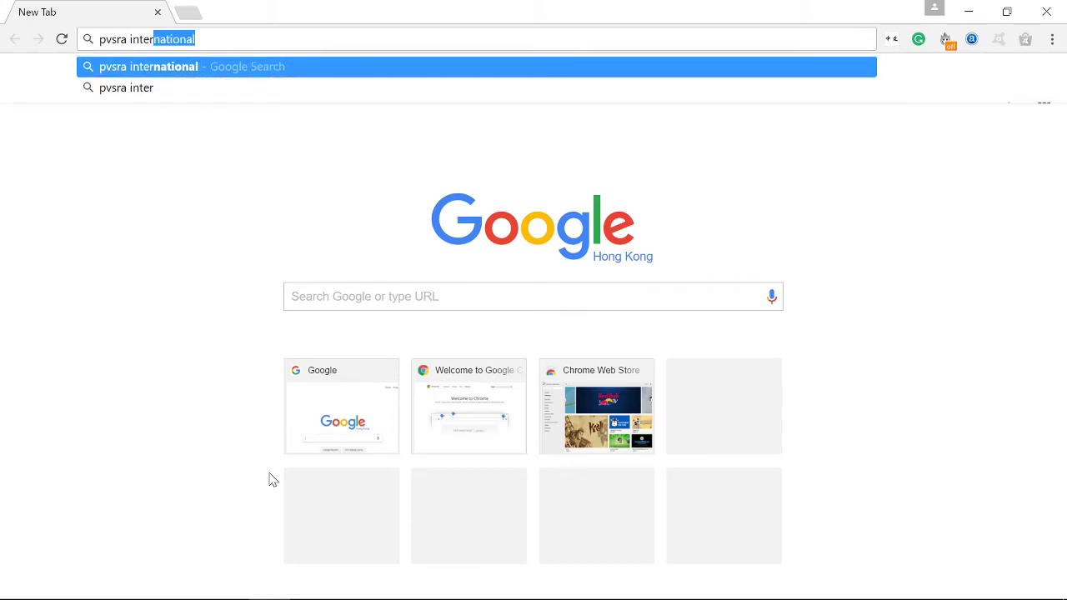
pyautogui.press('Return')
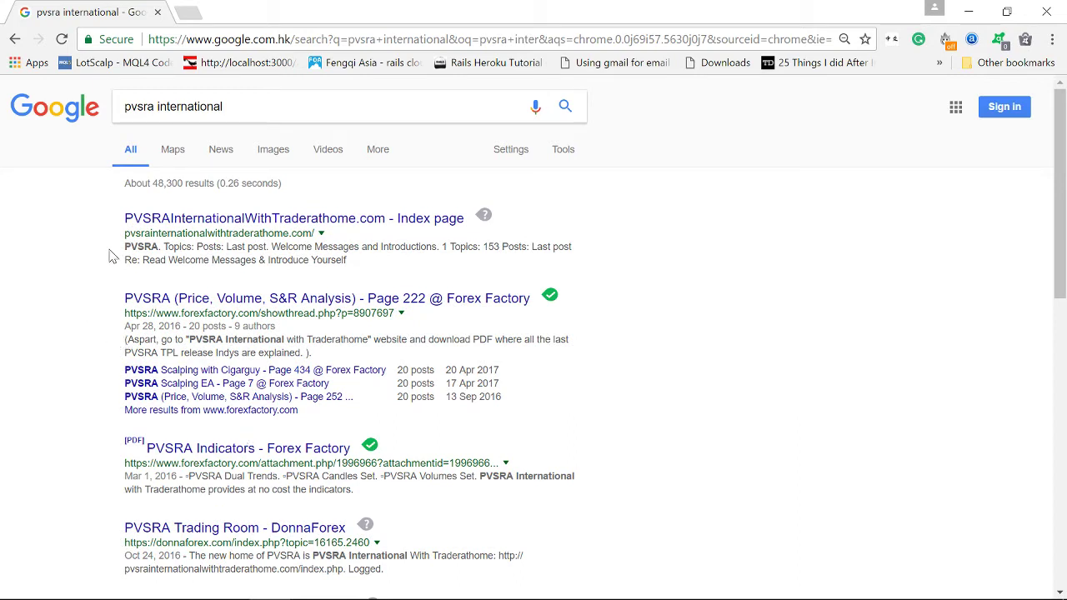
# Open the PVSRAInternationalWithTraderathome.com site and go to the Orientation & Downloads topic in the Orientation and Downloads Room.
pyautogui.click(181, 219)
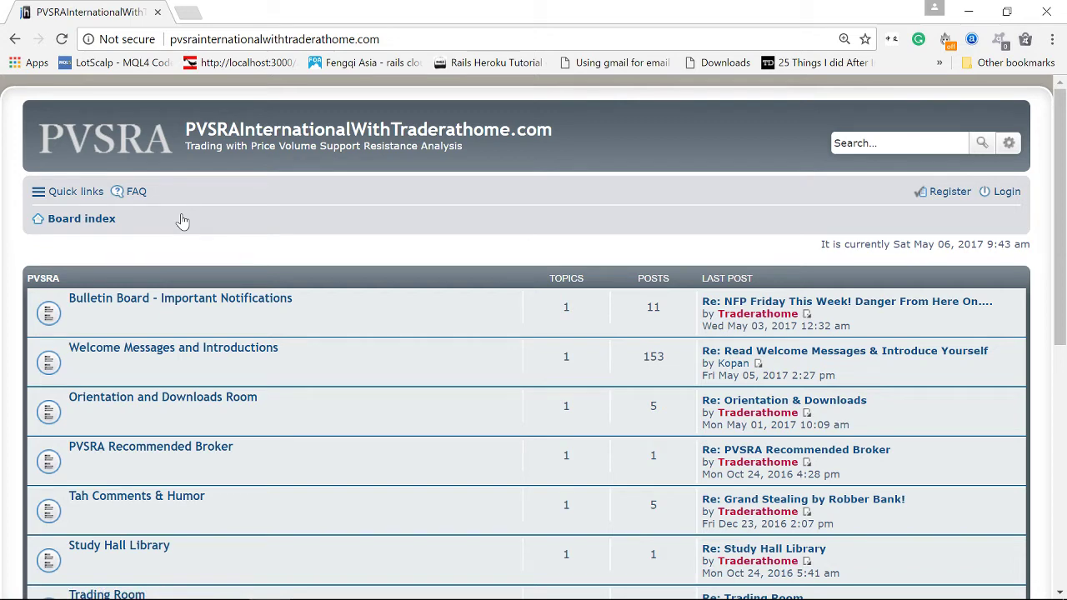
pyautogui.click(177, 400)
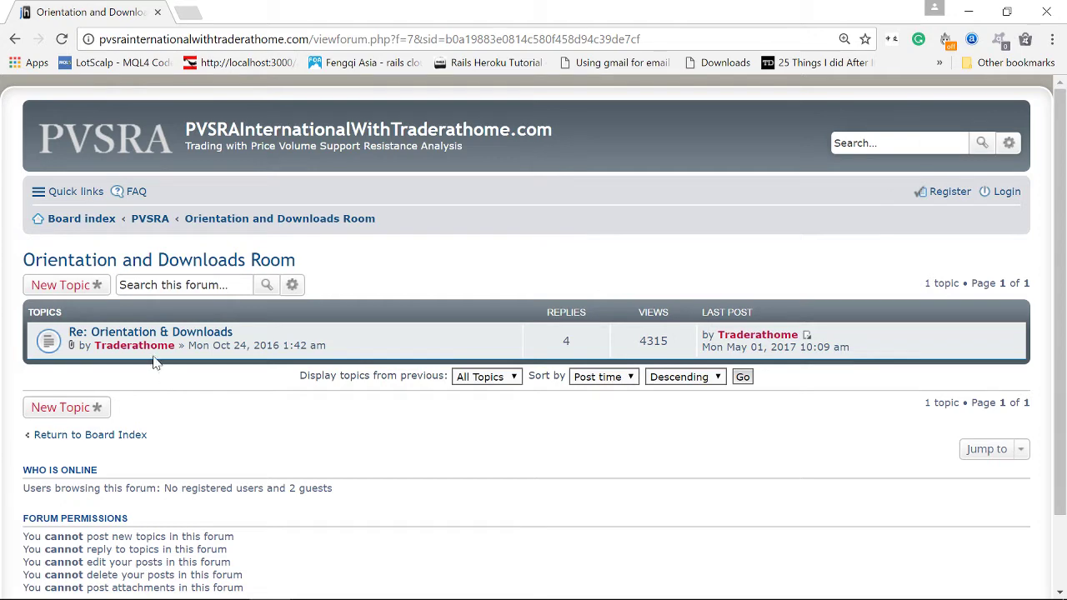
pyautogui.click(142, 334)
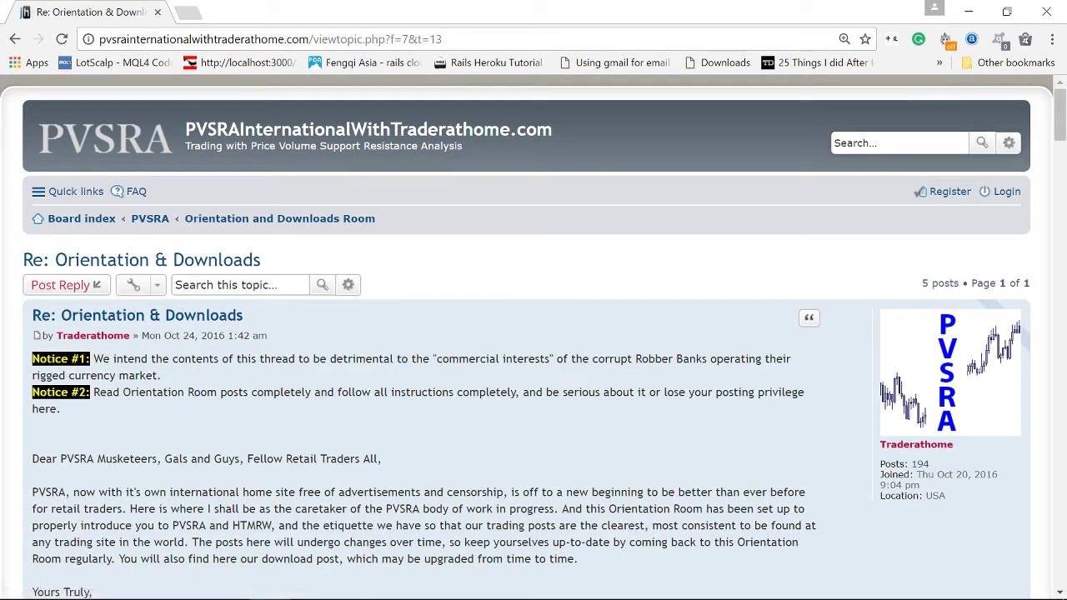
# Look through the topic's posts for the PVSRA template and indicators post and its attachments.
pyautogui.scroll(-2, 534, 333)
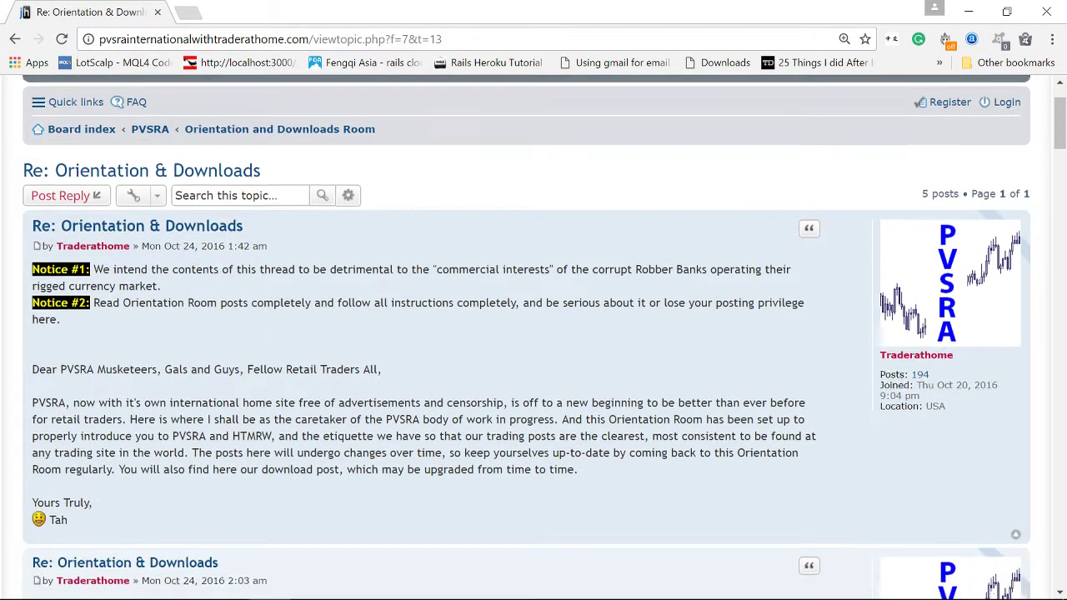
pyautogui.scroll(-4, 270, 405)
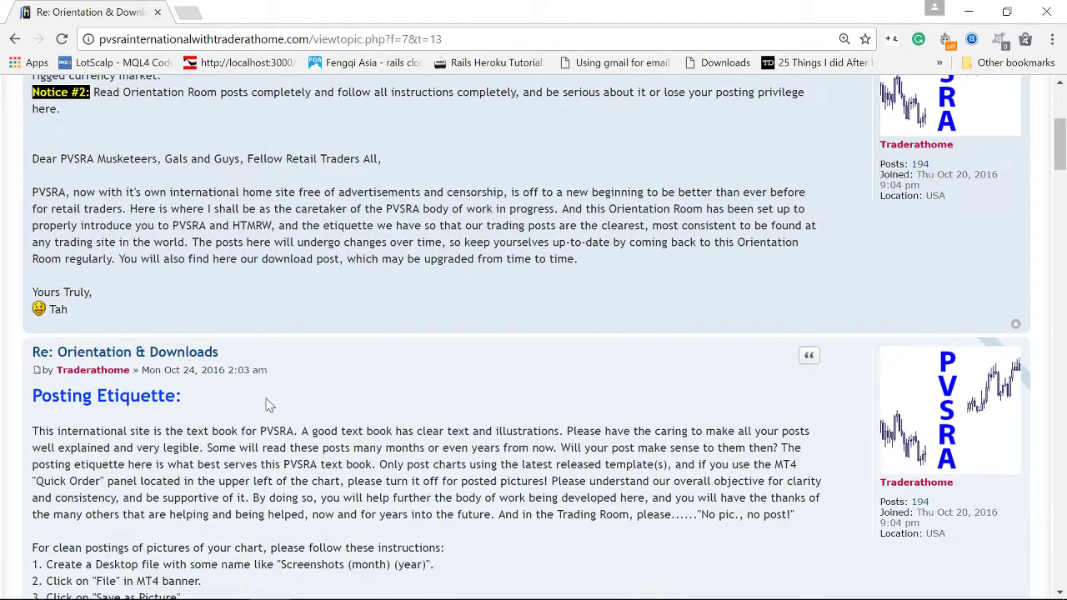
pyautogui.scroll(-3, 269, 405)
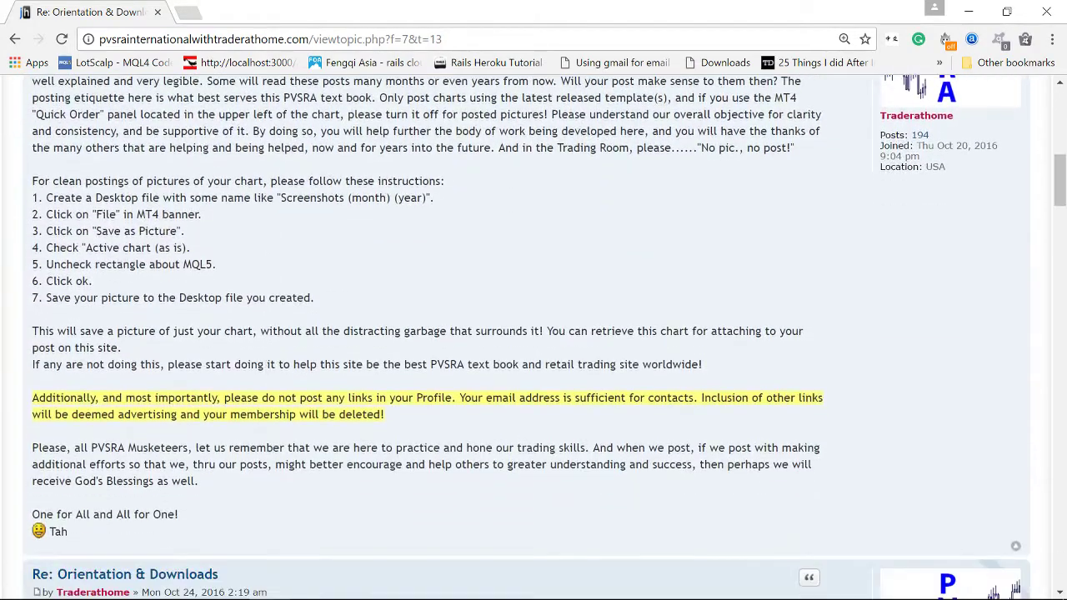
pyautogui.scroll(-5, 269, 405)
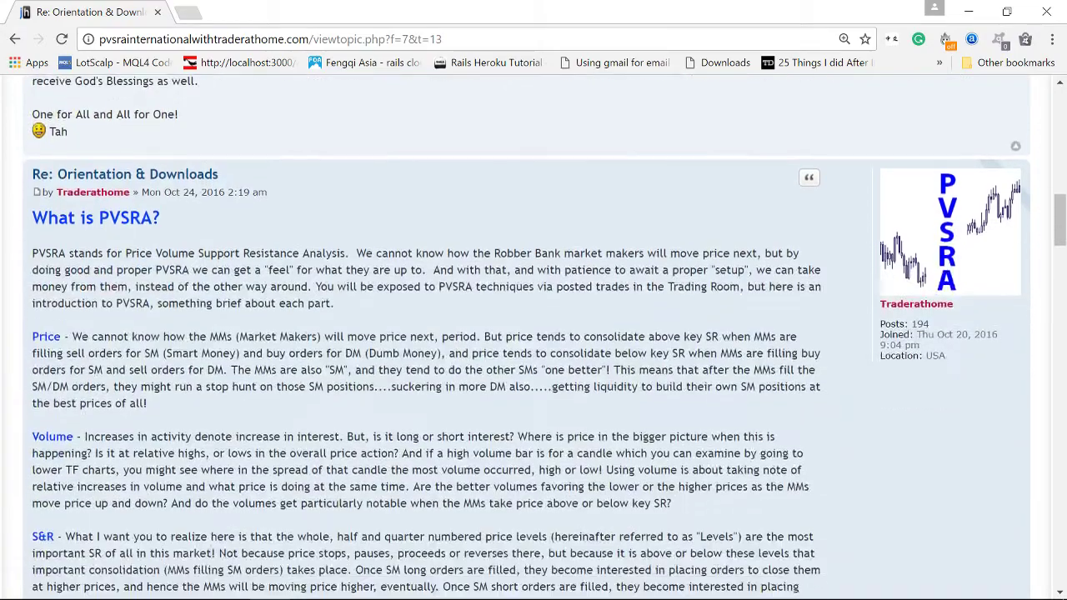
pyautogui.scroll(-8, 269, 405)
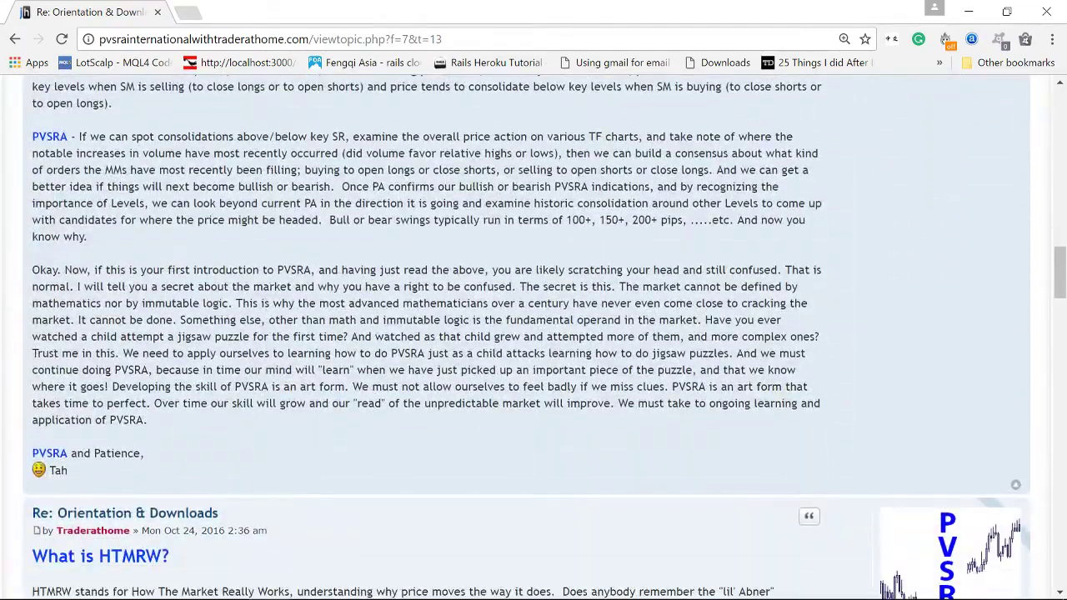
pyautogui.scroll(-3, 525, 338)
pyautogui.scroll(-3, 525, 338)
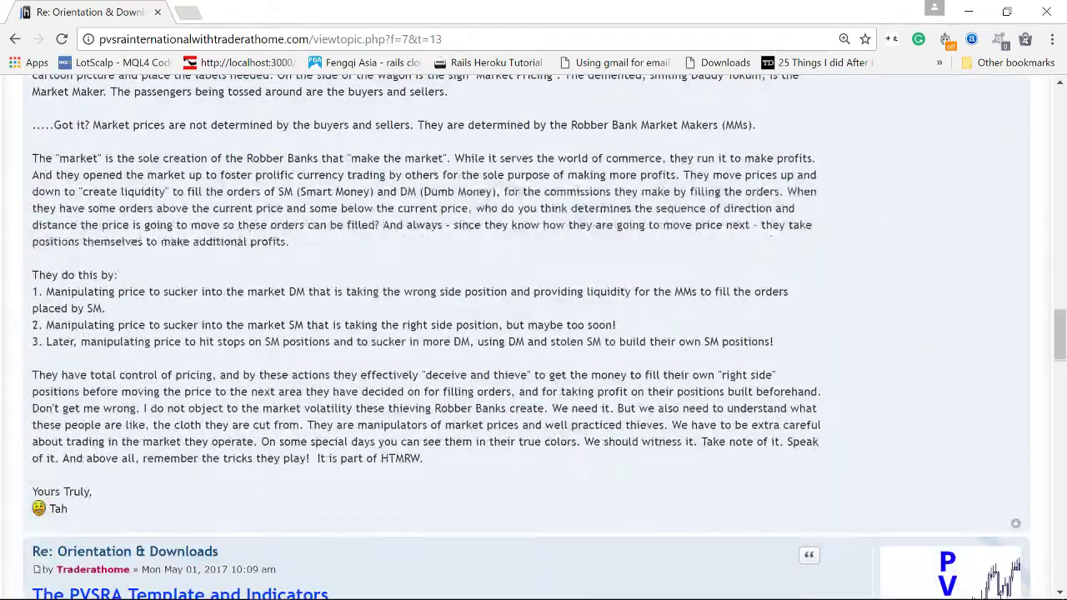
pyautogui.scroll(-4, 525, 338)
pyautogui.scroll(-6, 525, 337)
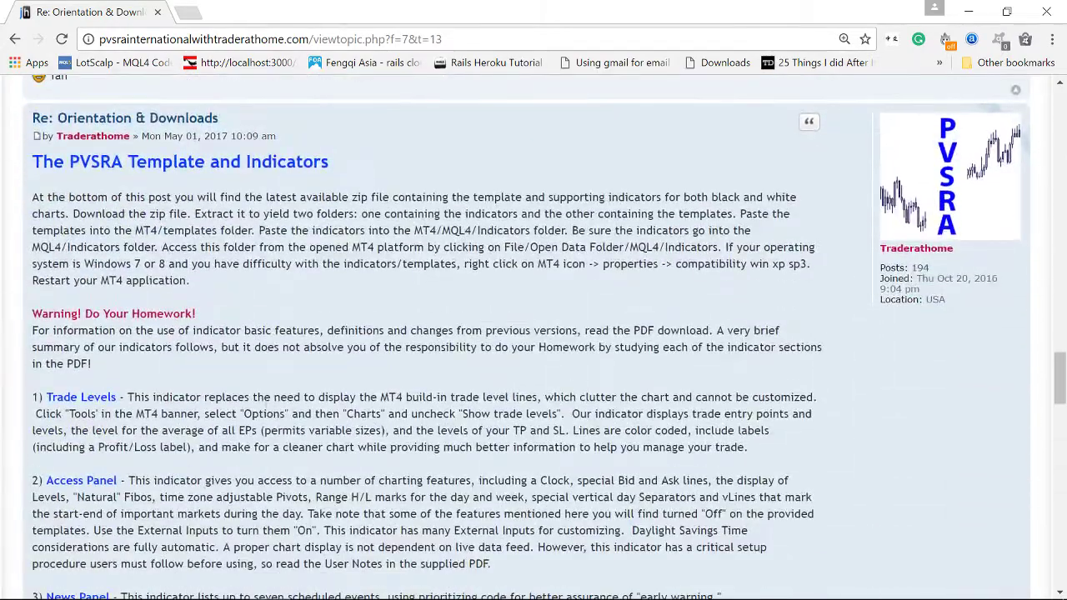
pyautogui.scroll(-15, 267, 405)
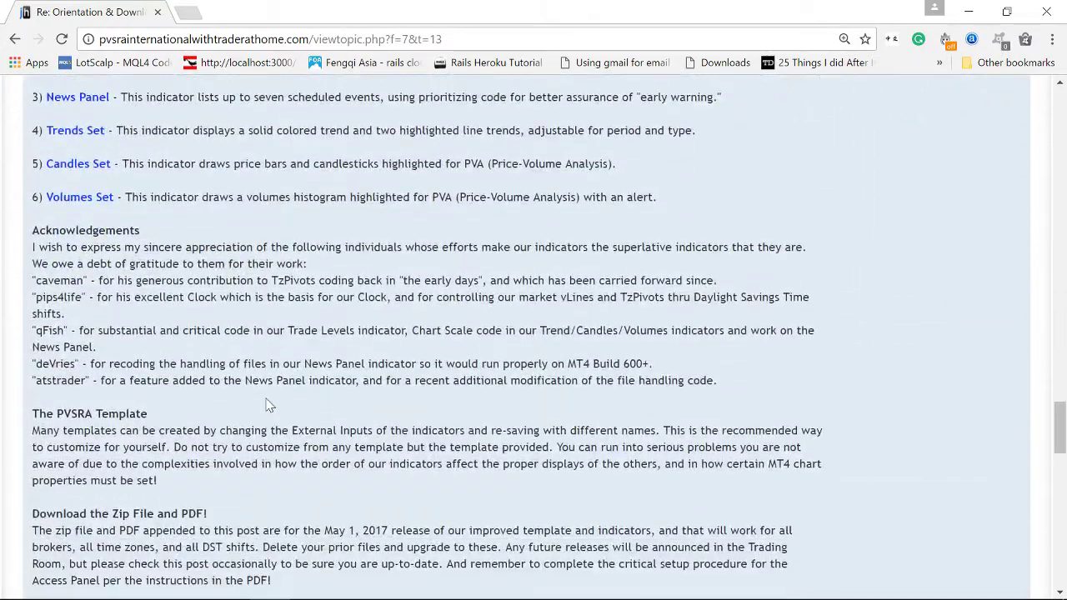
pyautogui.scroll(-3, 266, 405)
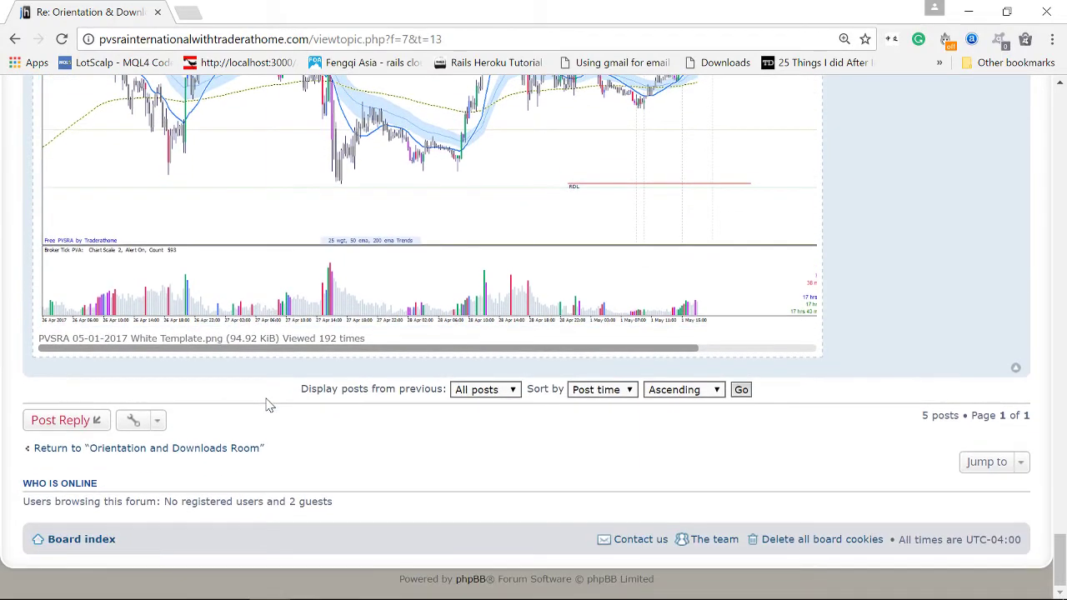
pyautogui.scroll(1, 267, 405)
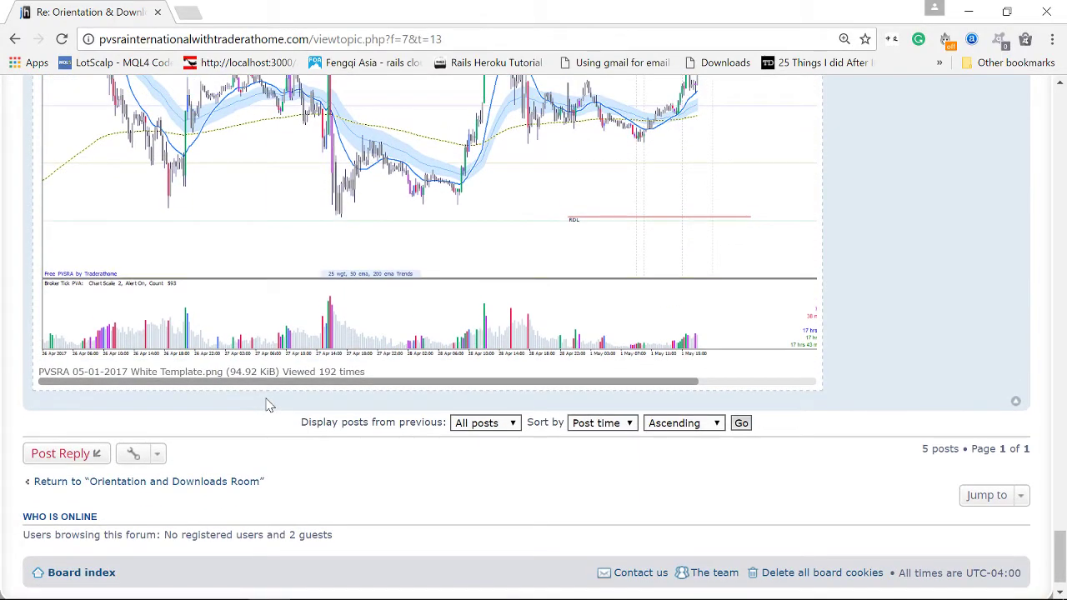
pyautogui.scroll(3, 267, 405)
pyautogui.scroll(10, 267, 405)
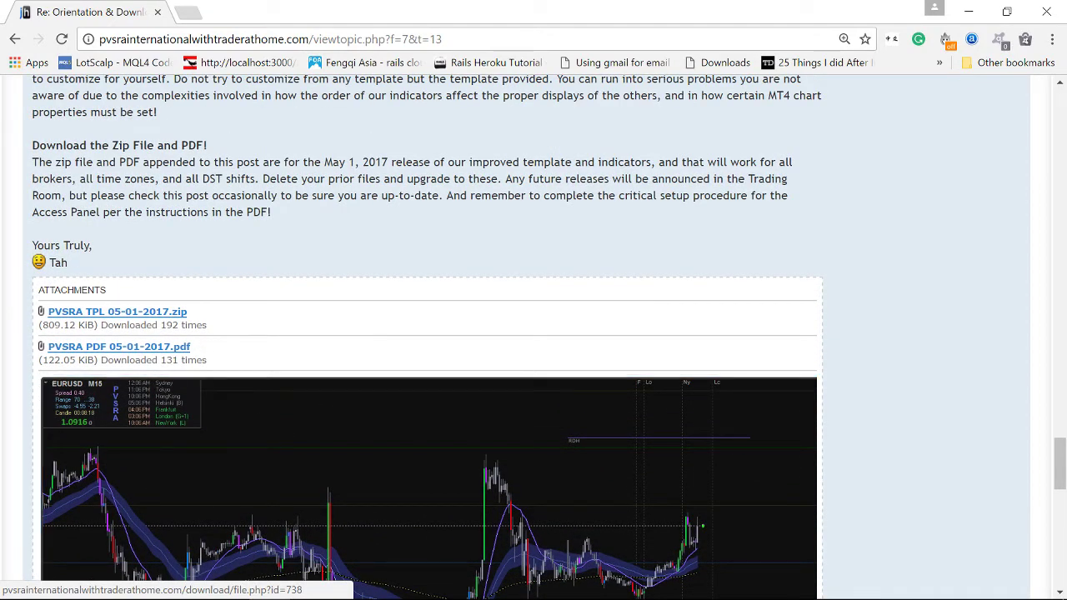
# Download the attachment PVSRA TPL 05-01-2017.zip from the template and indicators post.
pyautogui.click(183, 347)
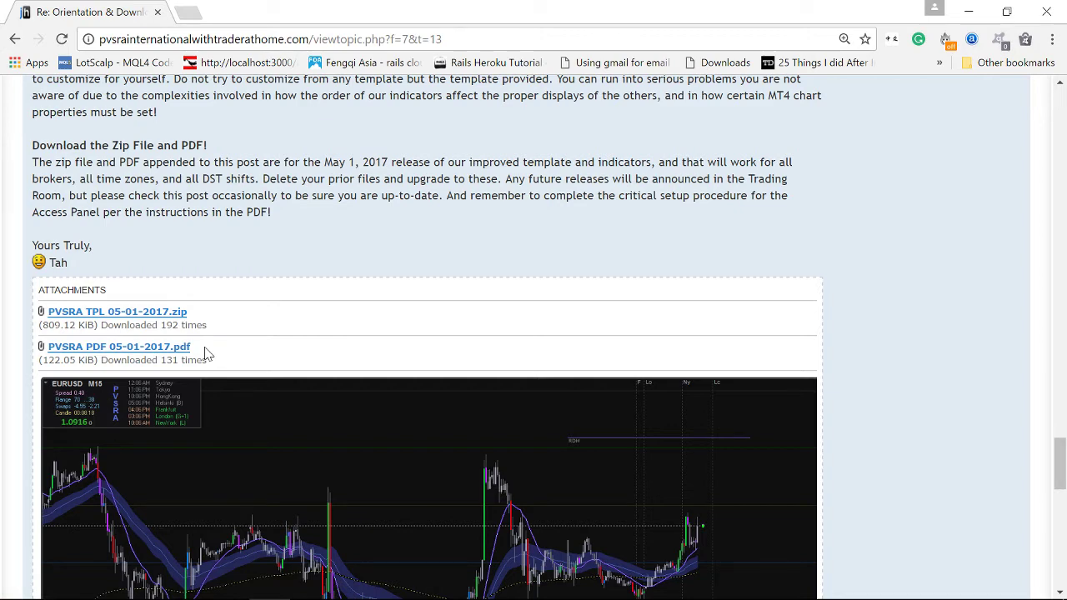
pyautogui.click(189, 350)
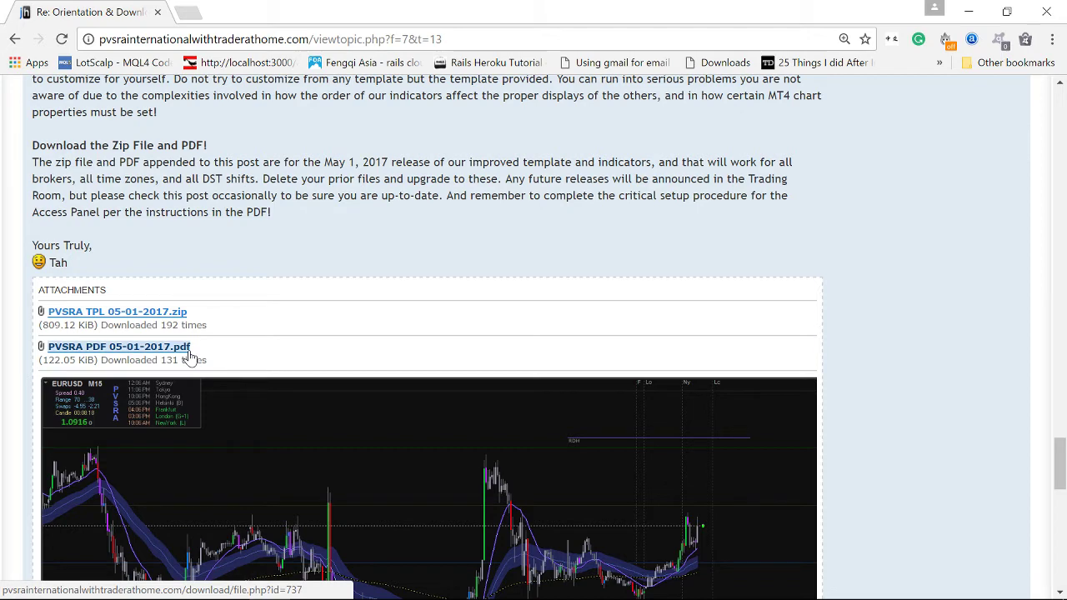
pyautogui.click(207, 342)
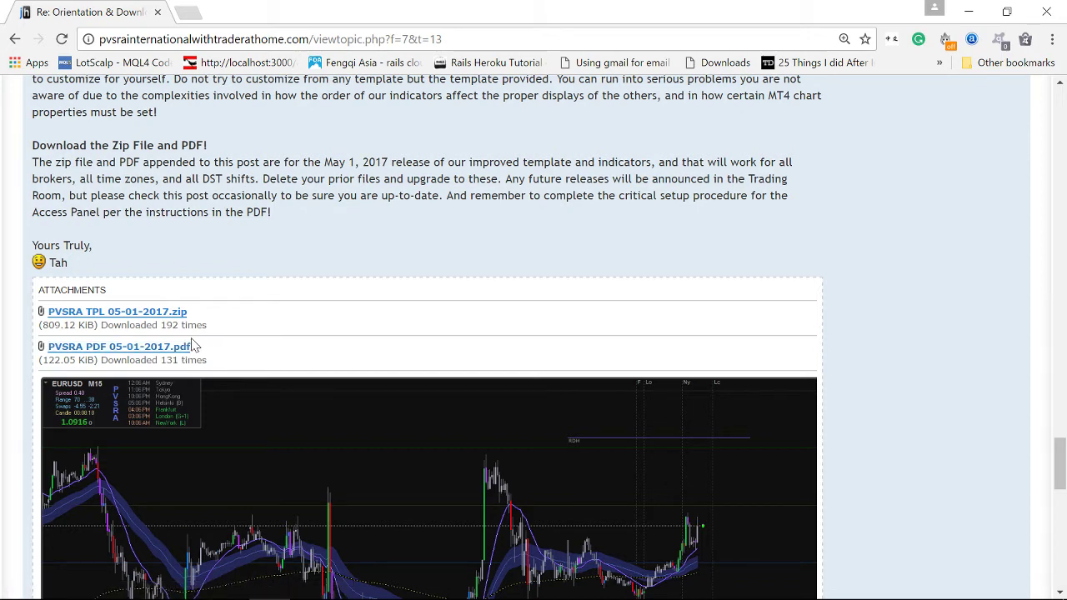
pyautogui.click(191, 346)
pyautogui.click(212, 338)
pyautogui.click(182, 317)
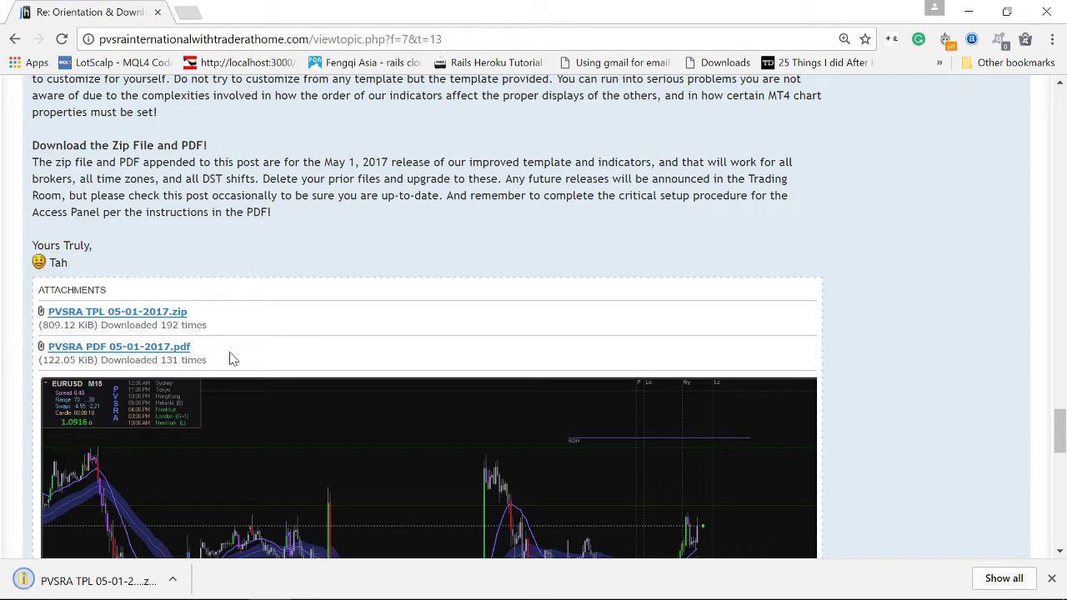
# Open the downloaded zip file and go into its PVSRA Black Charts 05-01-2017 folder.
pyautogui.click(134, 588)
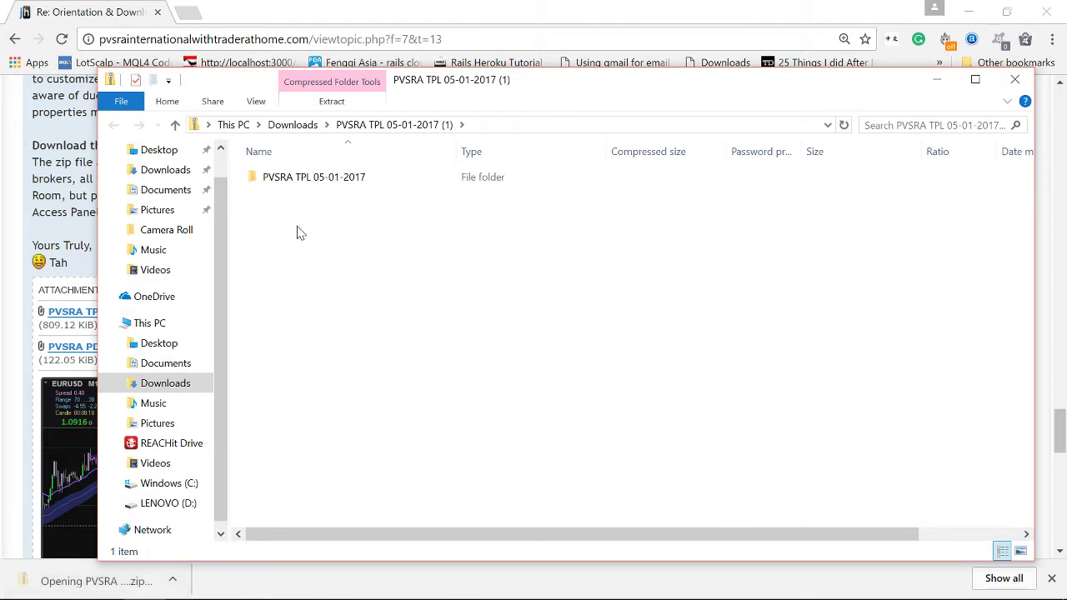
pyautogui.doubleClick(291, 178)
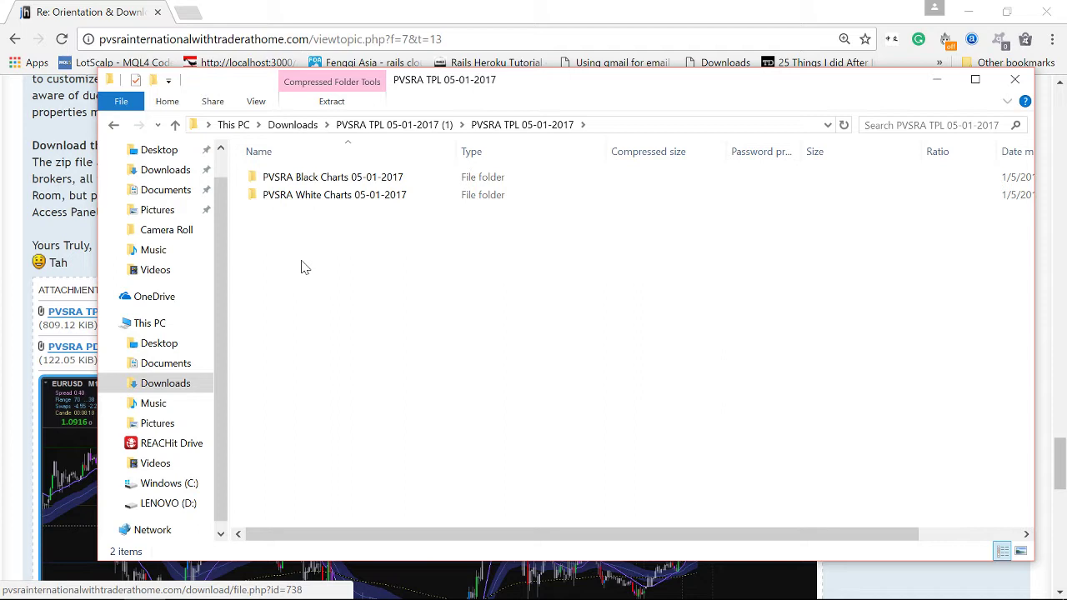
pyautogui.doubleClick(313, 178)
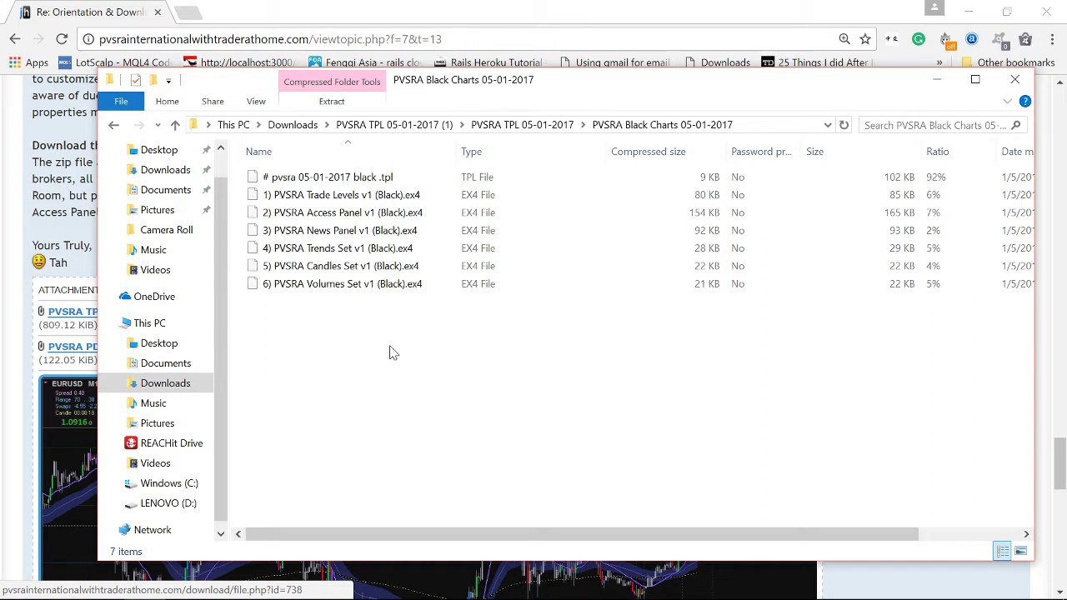
# Switch to MetaTrader 4, open its data folder and go into the templates folder.
pyautogui.moveTo(350, 598)
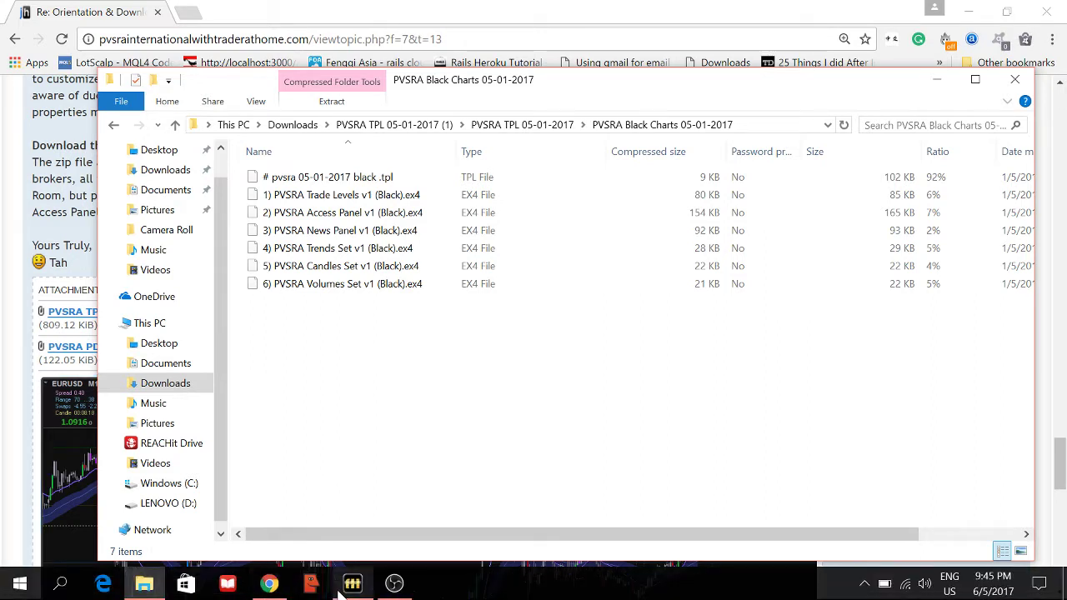
pyautogui.click(309, 546)
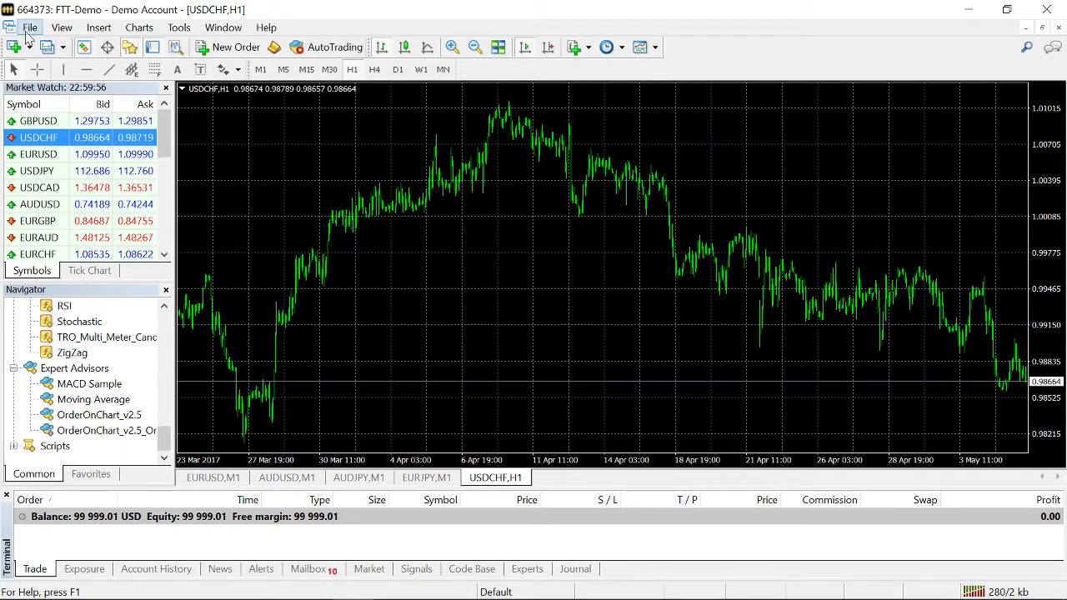
pyautogui.click(30, 27)
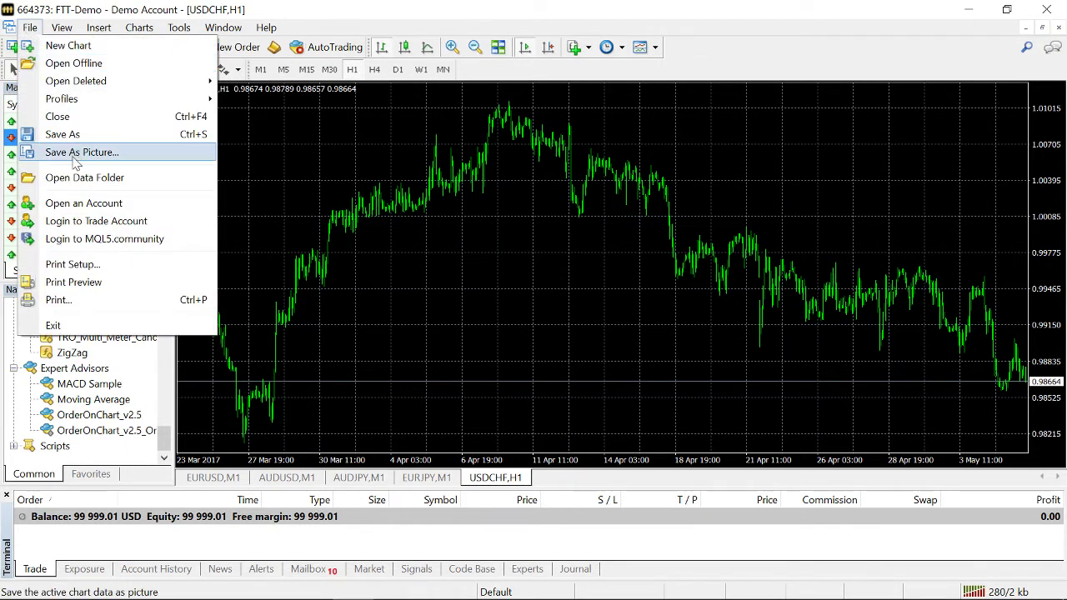
pyautogui.click(130, 185)
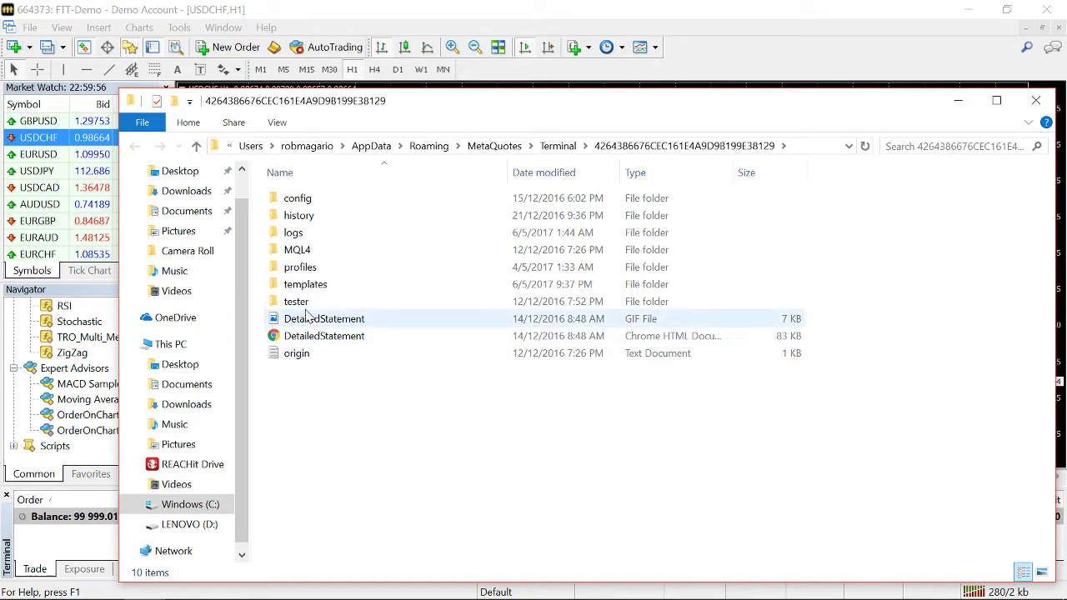
pyautogui.doubleClick(305, 288)
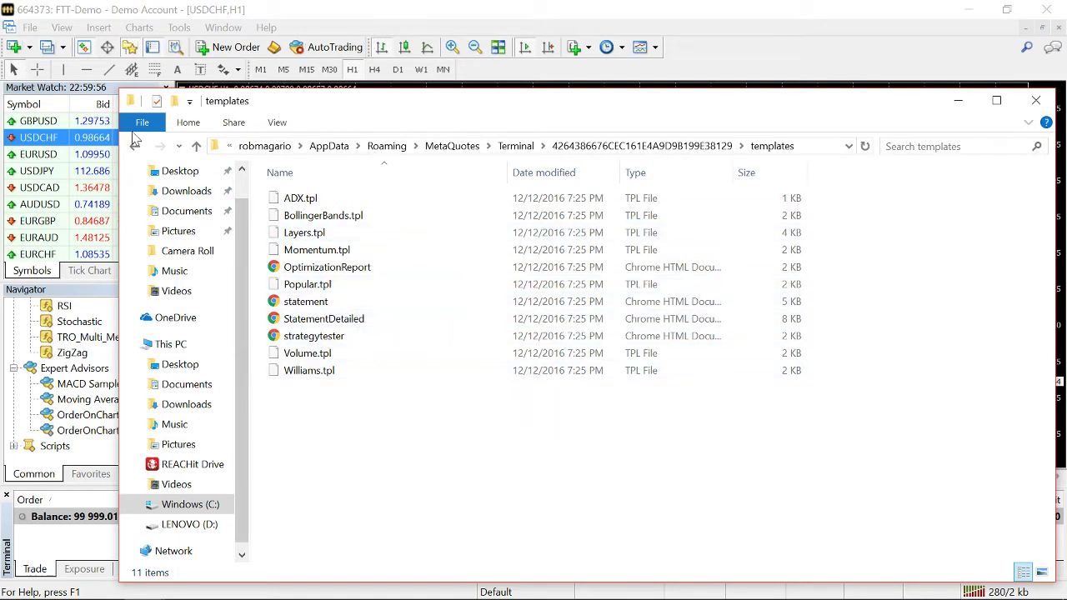
# Look through the MQL4 folder's Presets, Scripts and Indicators subfolders, and return to the templates folder.
pyautogui.click(197, 147)
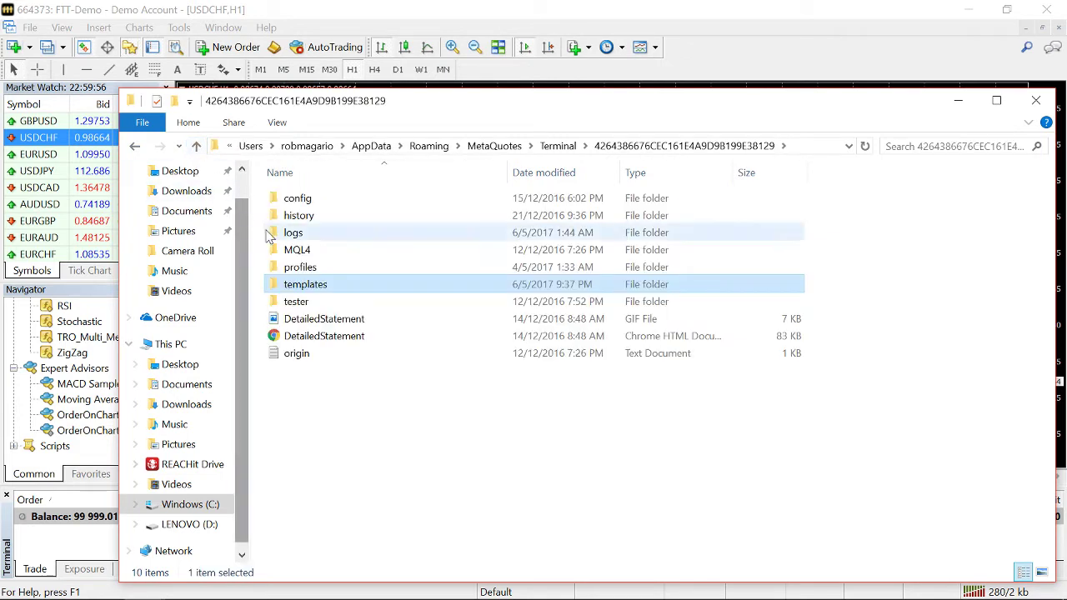
pyautogui.doubleClick(289, 253)
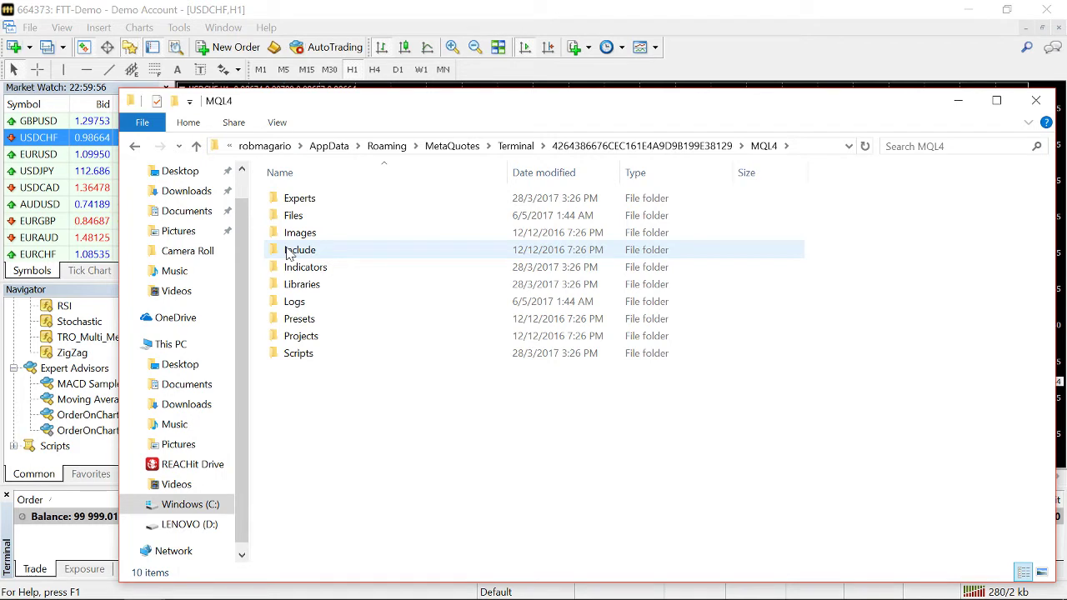
pyautogui.doubleClick(300, 319)
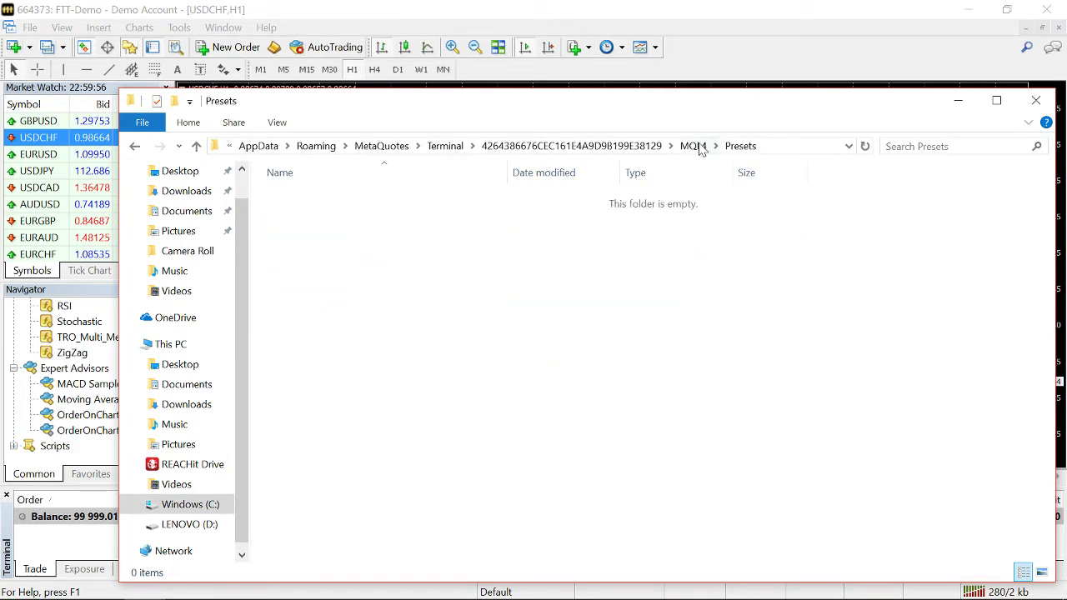
pyautogui.click(692, 146)
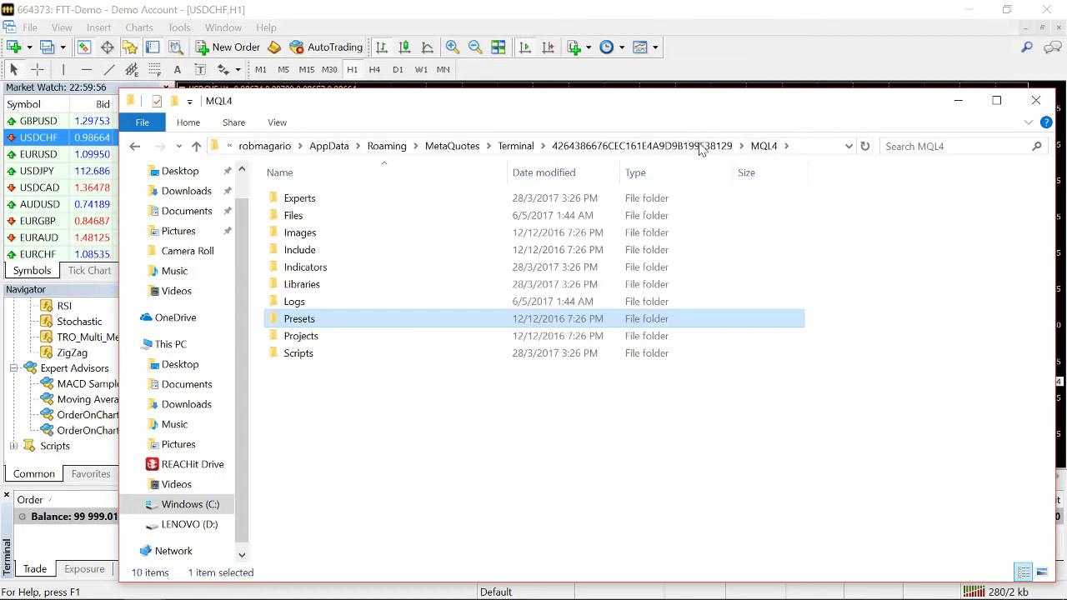
pyautogui.doubleClick(358, 354)
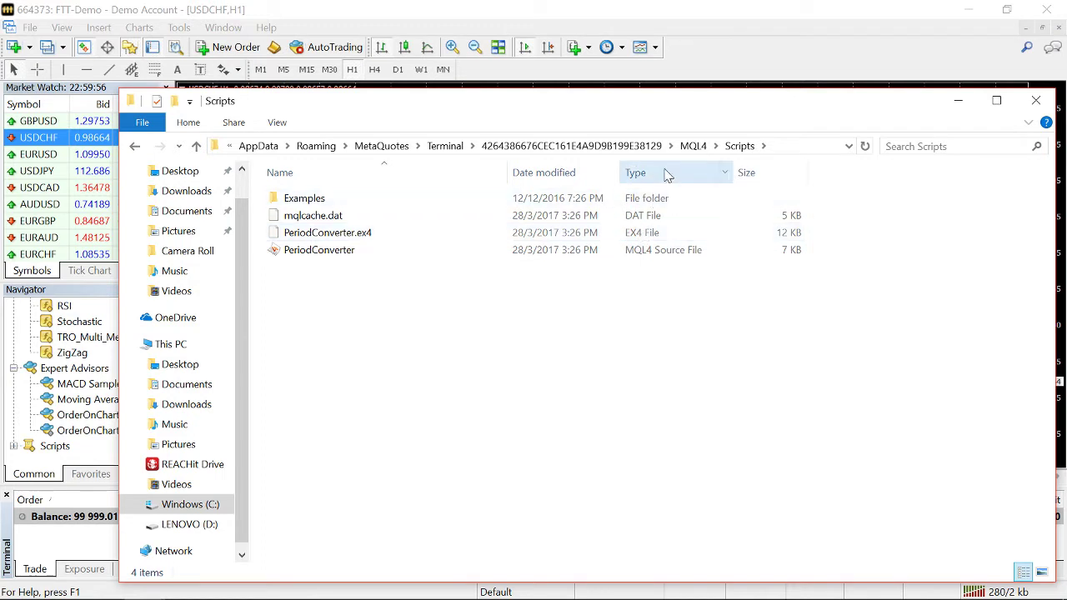
pyautogui.click(693, 147)
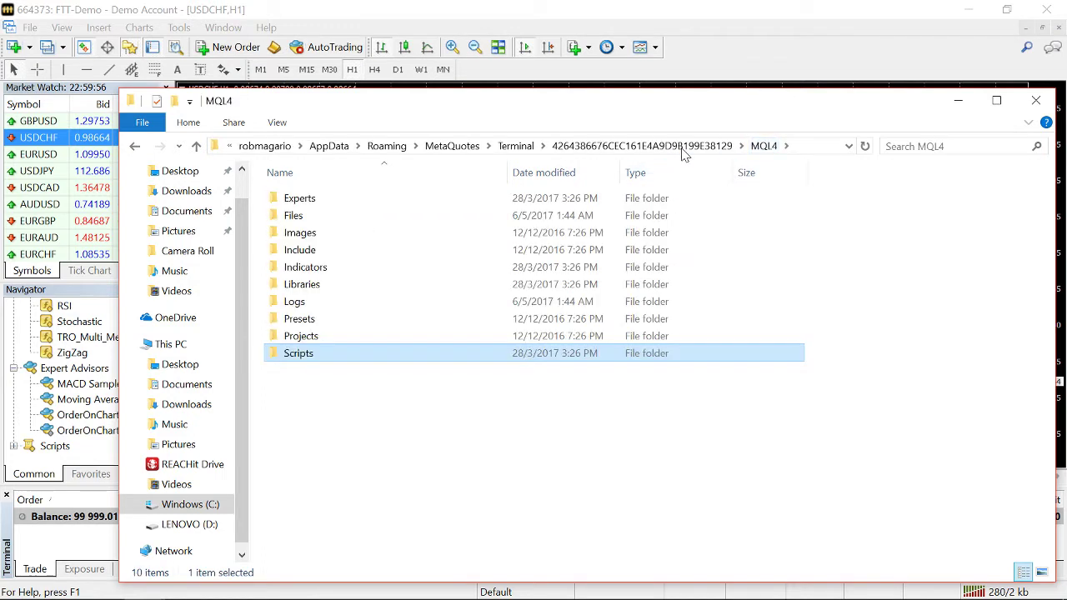
pyautogui.doubleClick(349, 268)
pyautogui.scroll(-12, 350, 268)
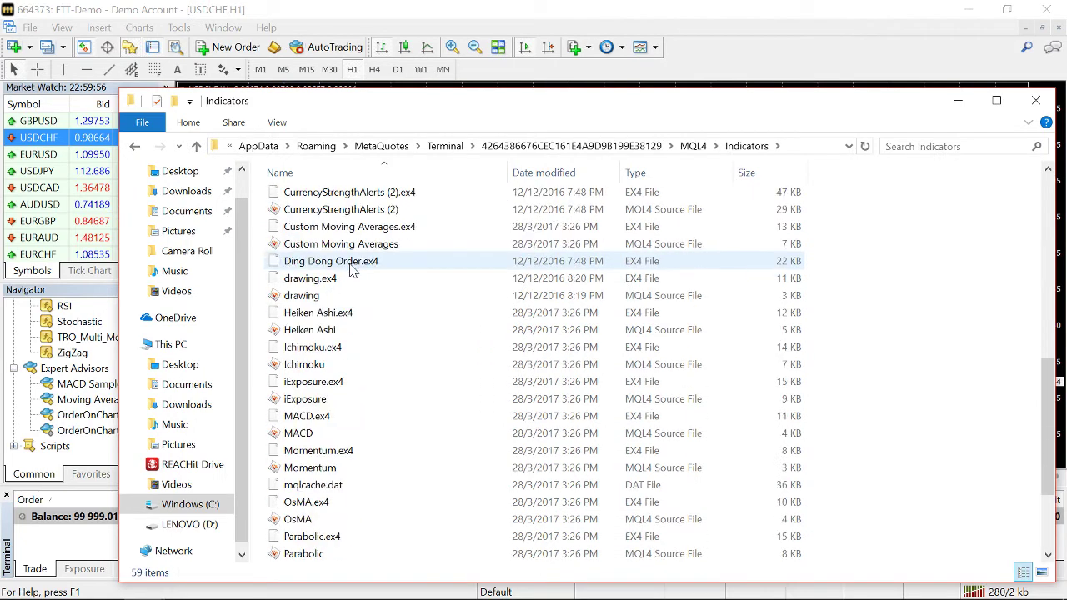
pyautogui.scroll(12, 350, 268)
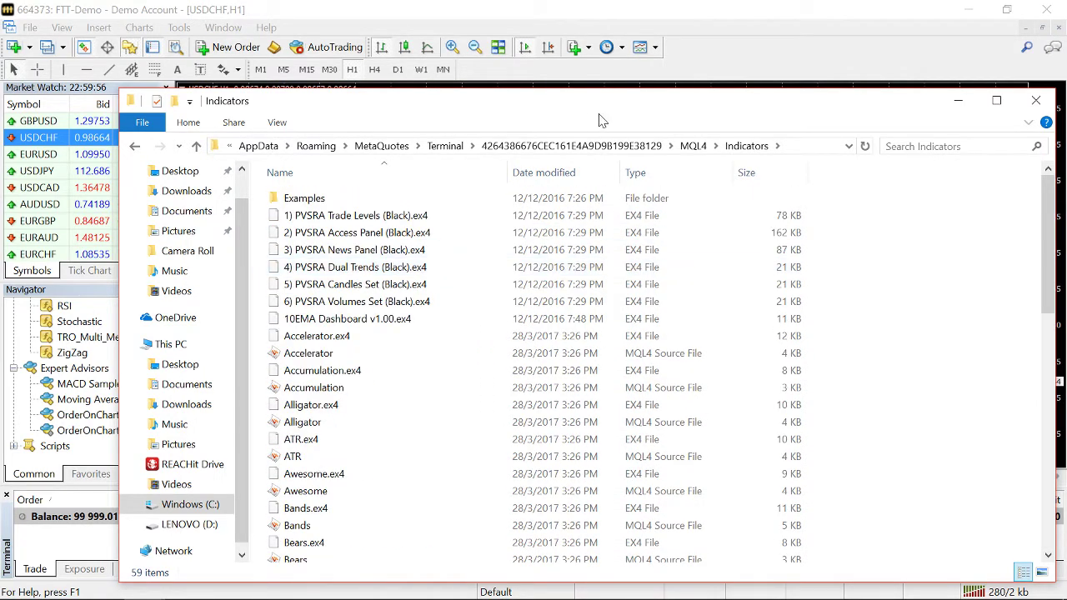
pyautogui.click(692, 146)
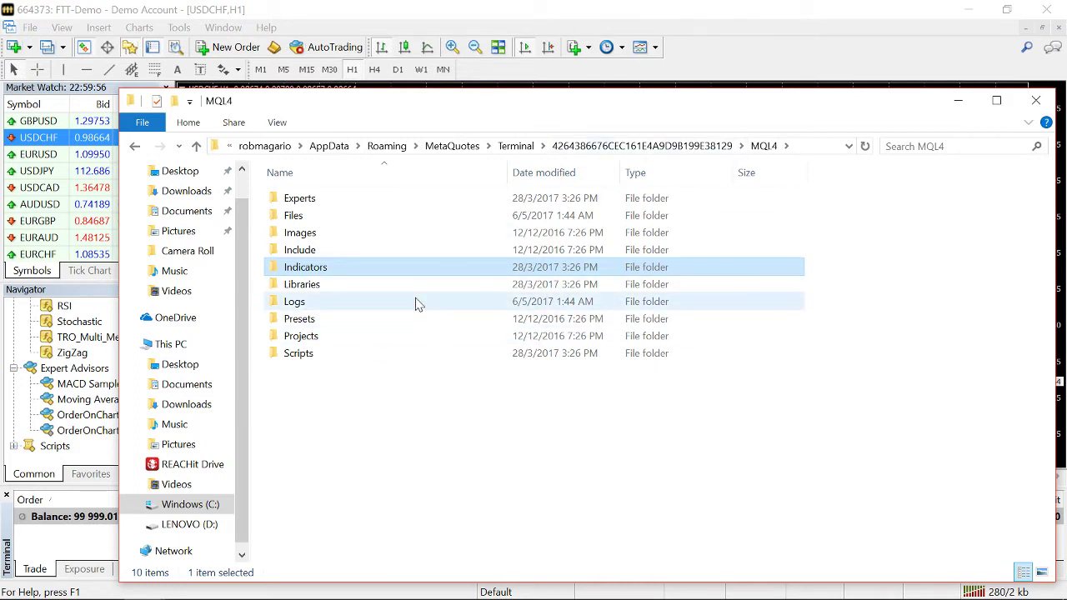
pyautogui.click(697, 145)
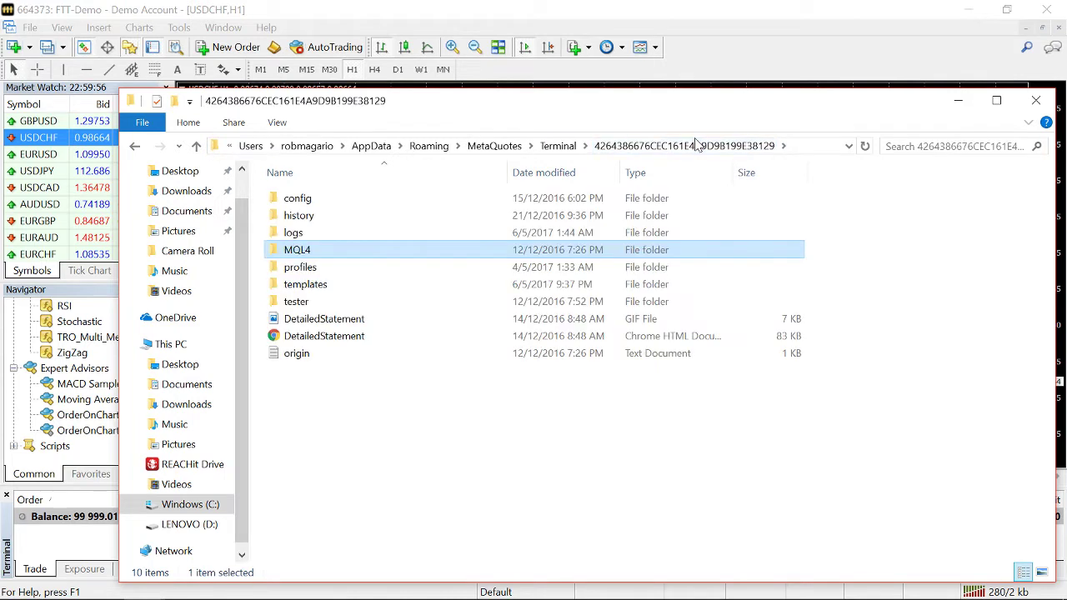
pyautogui.doubleClick(361, 290)
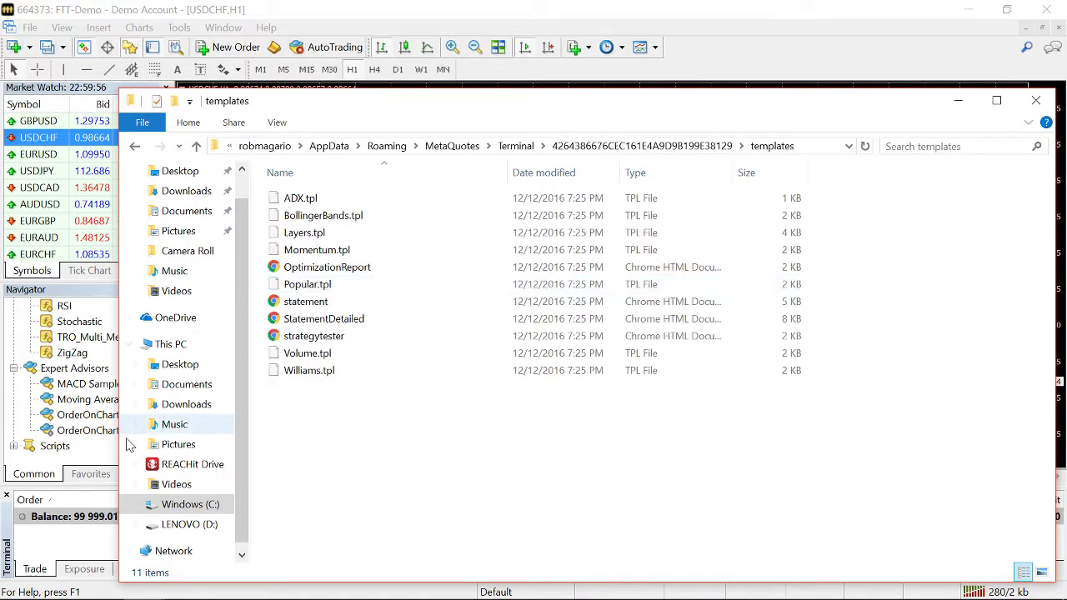
# Copy the template file # pvsra 05-01-2017 black .tpl from the PVSRA Black Charts 05-01-2017 zip folder.
pyautogui.moveTo(352, 594)
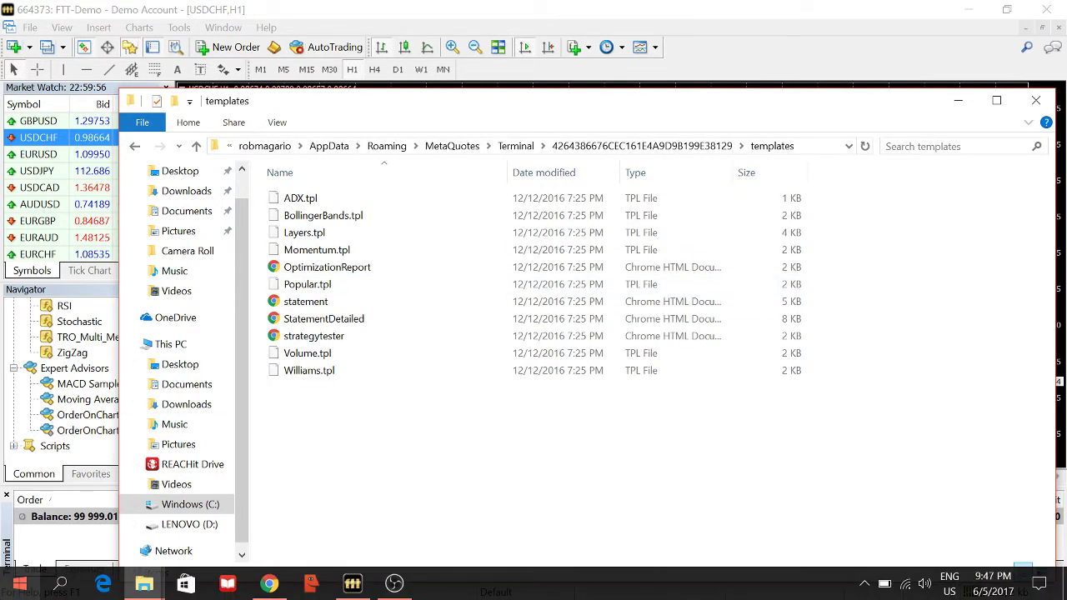
pyautogui.click(144, 583)
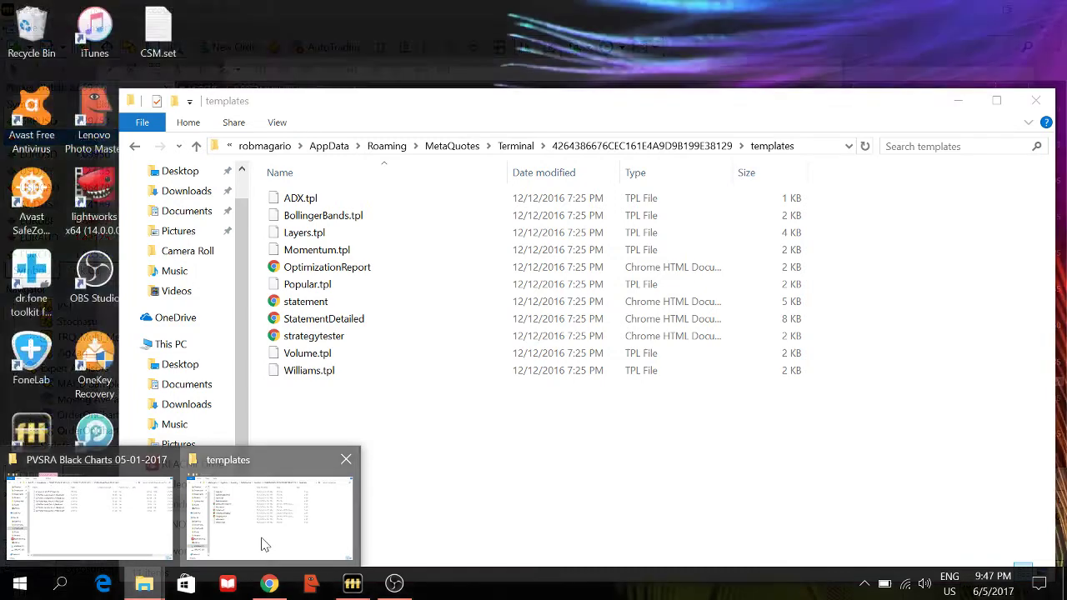
pyautogui.click(257, 548)
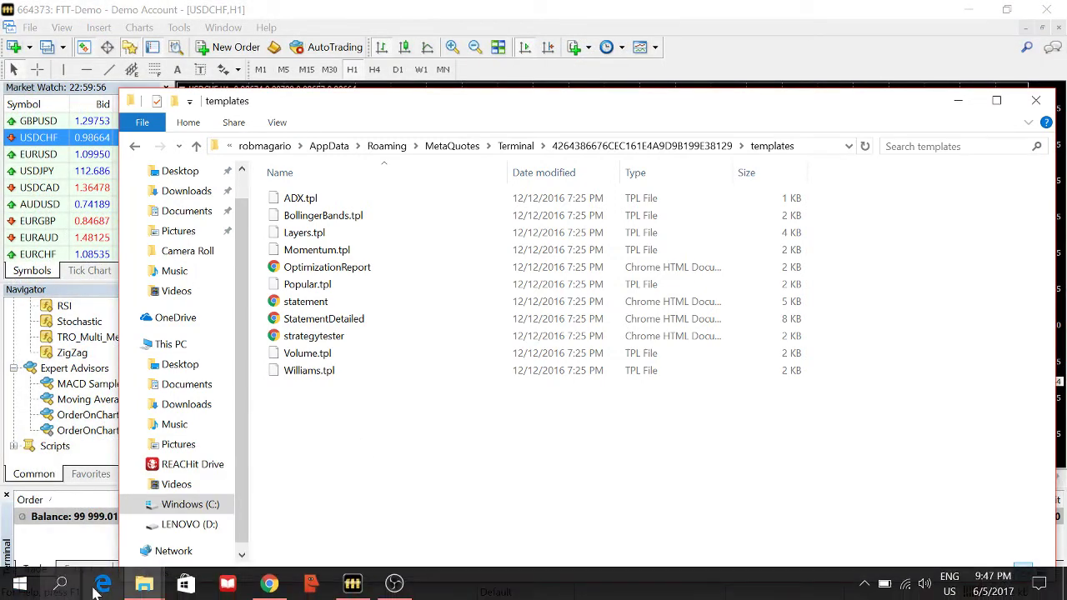
pyautogui.click(142, 587)
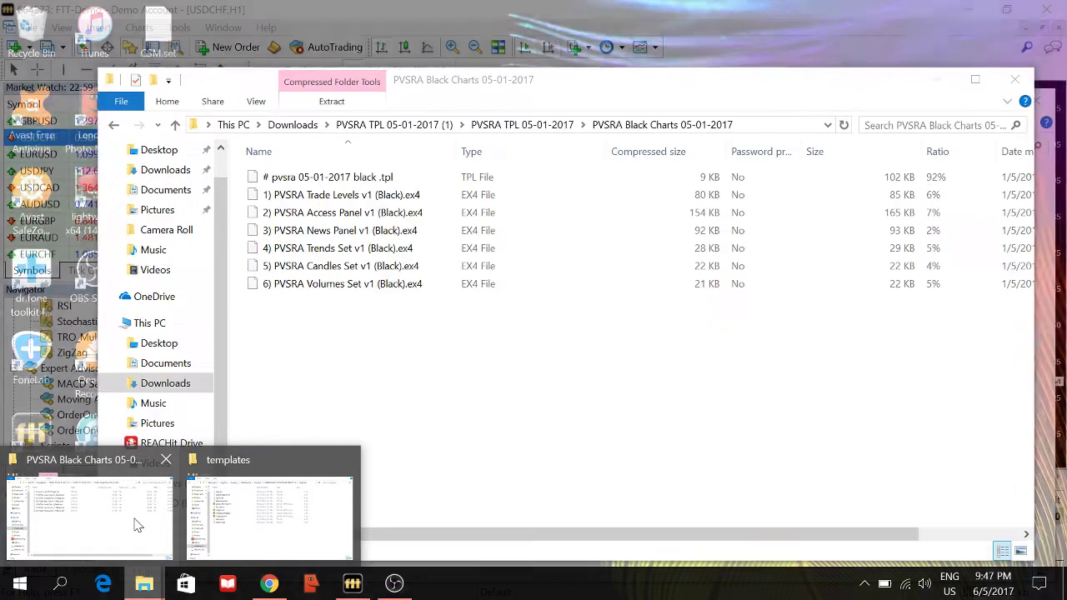
pyautogui.click(136, 519)
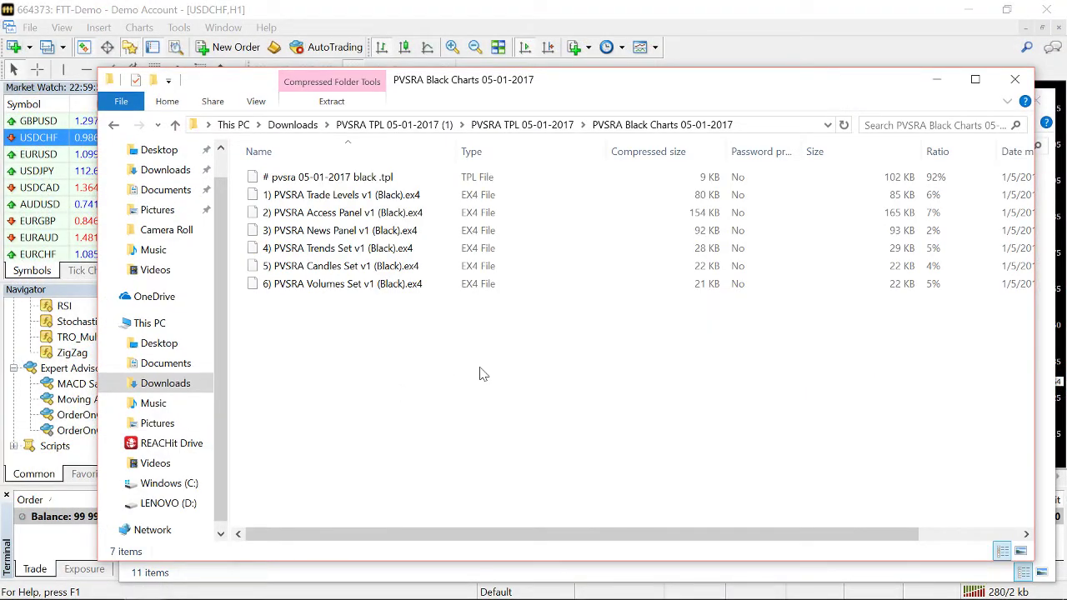
pyautogui.click(357, 181)
pyautogui.rightClick(357, 184)
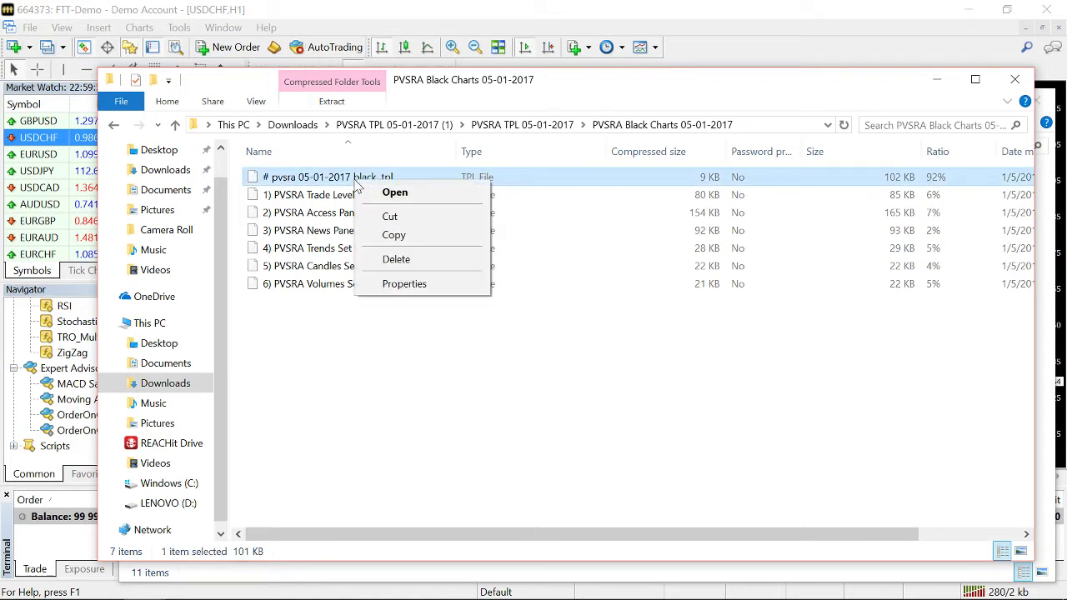
pyautogui.click(384, 239)
# Paste the copied template file into the templates folder of the MetaTrader data folder.
pyautogui.moveTo(167, 591)
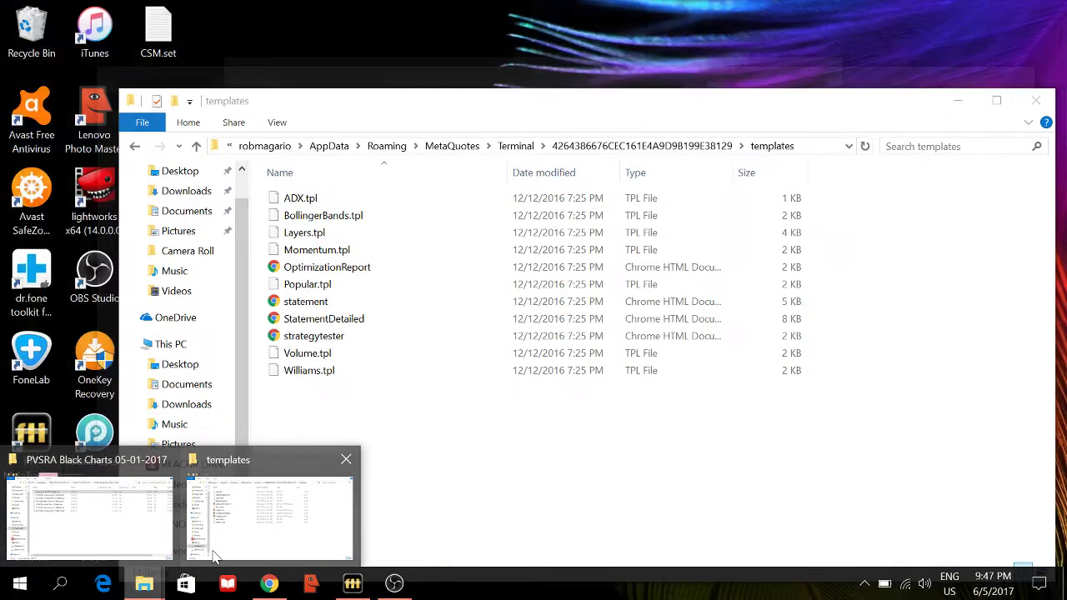
pyautogui.click(213, 556)
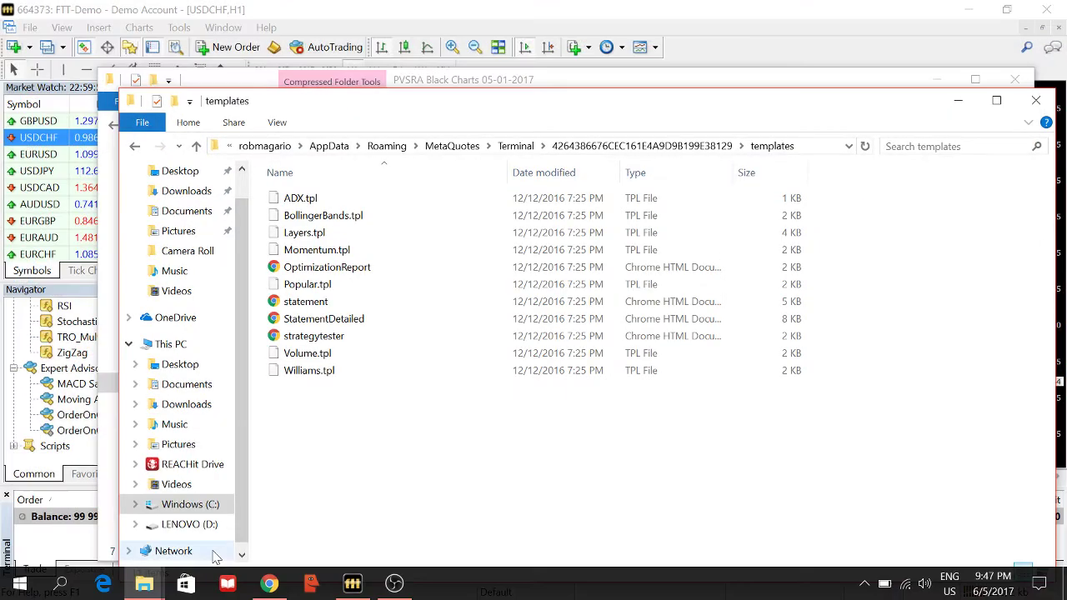
pyautogui.rightClick(327, 444)
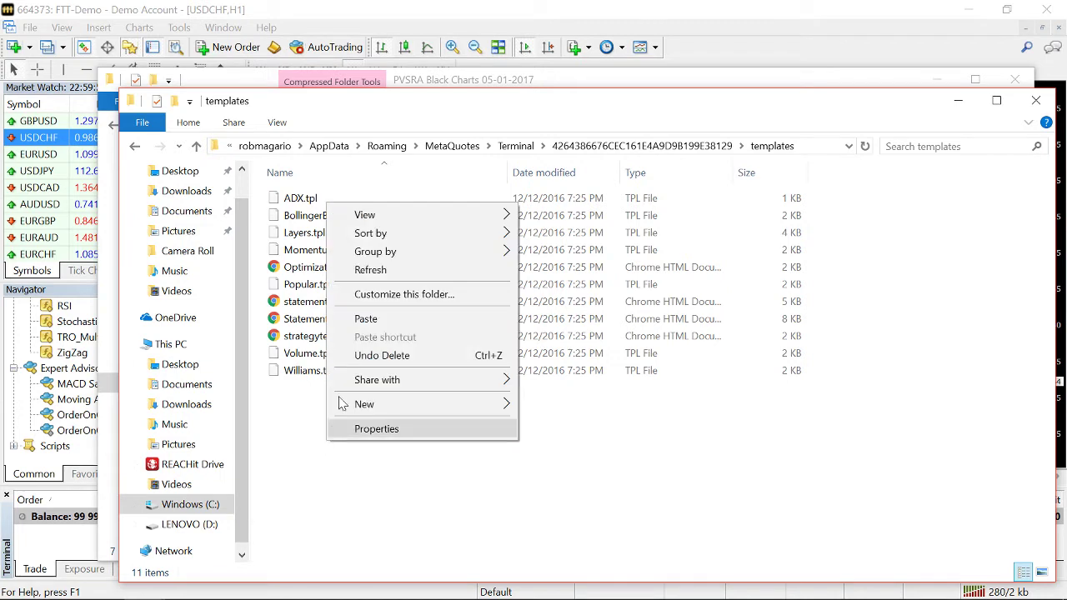
pyautogui.click(365, 320)
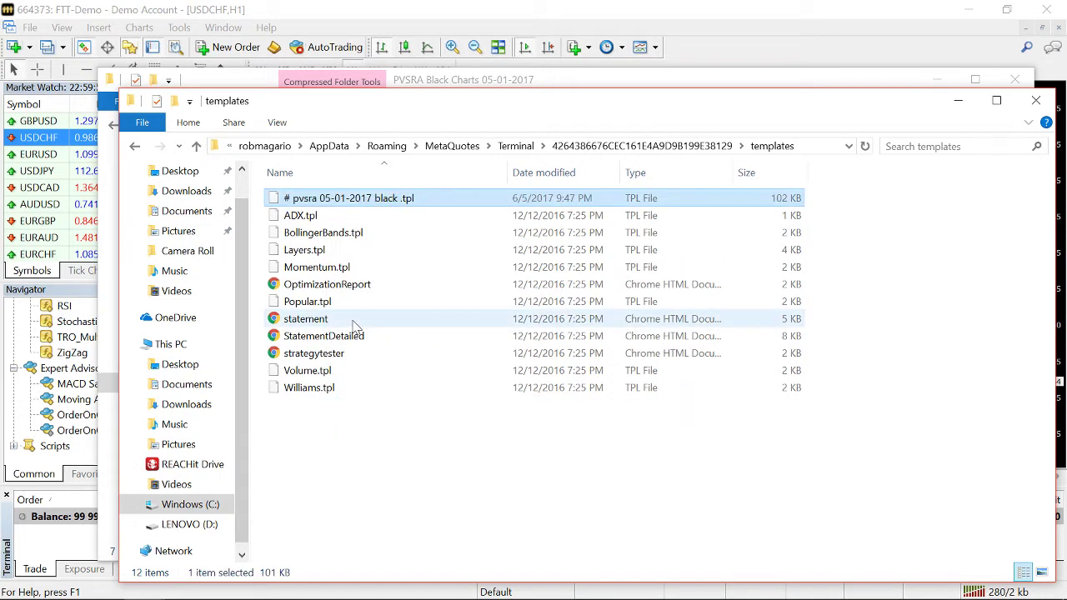
pyautogui.click(346, 439)
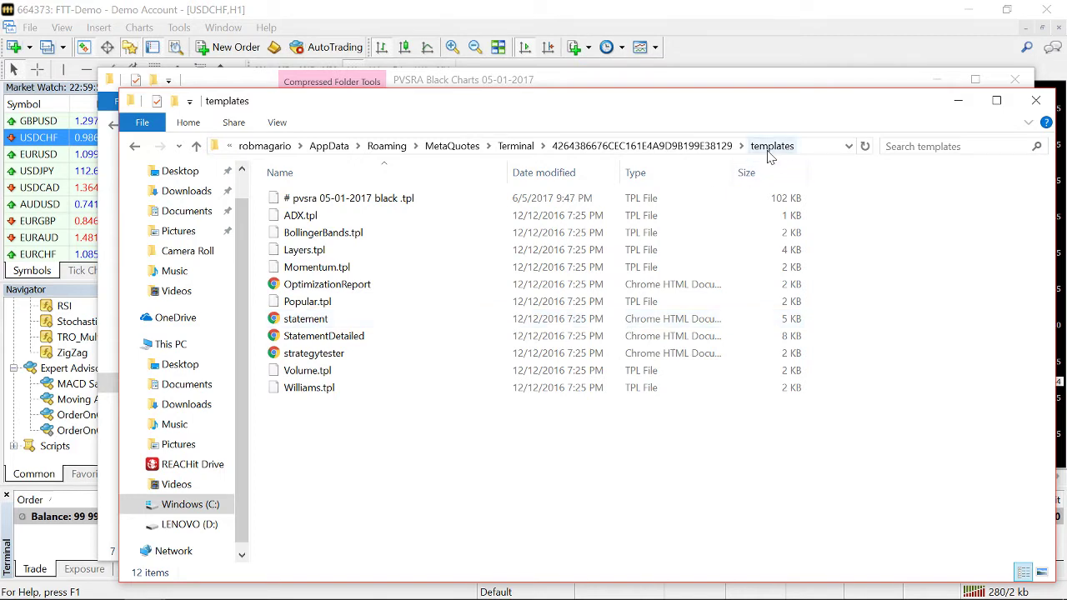
# Go from templates to the Indicators folder inside the data folder's MQL4 folder.
pyautogui.click(718, 148)
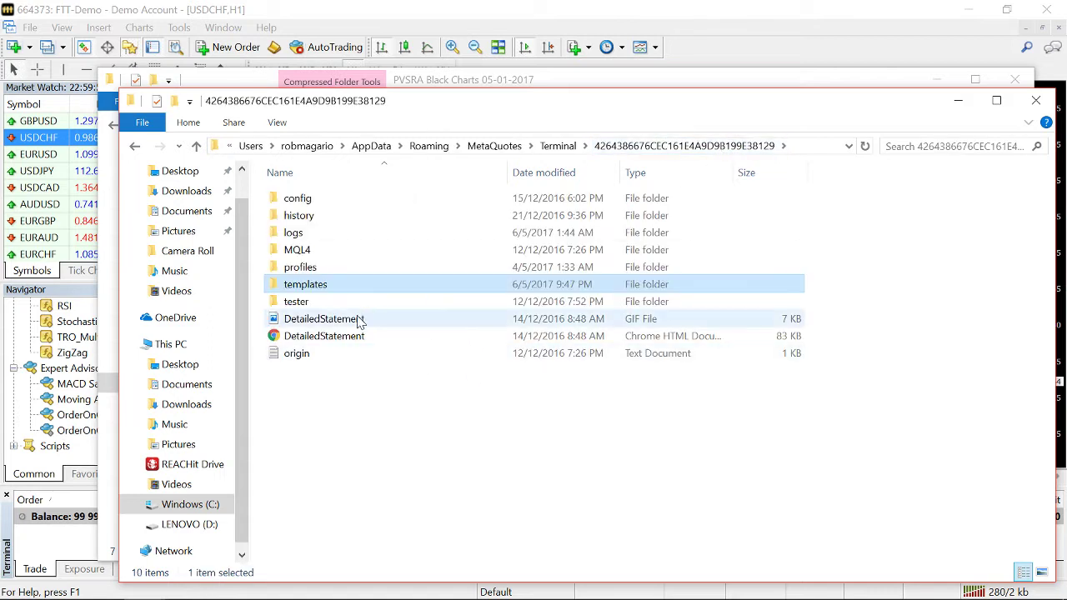
pyautogui.doubleClick(324, 255)
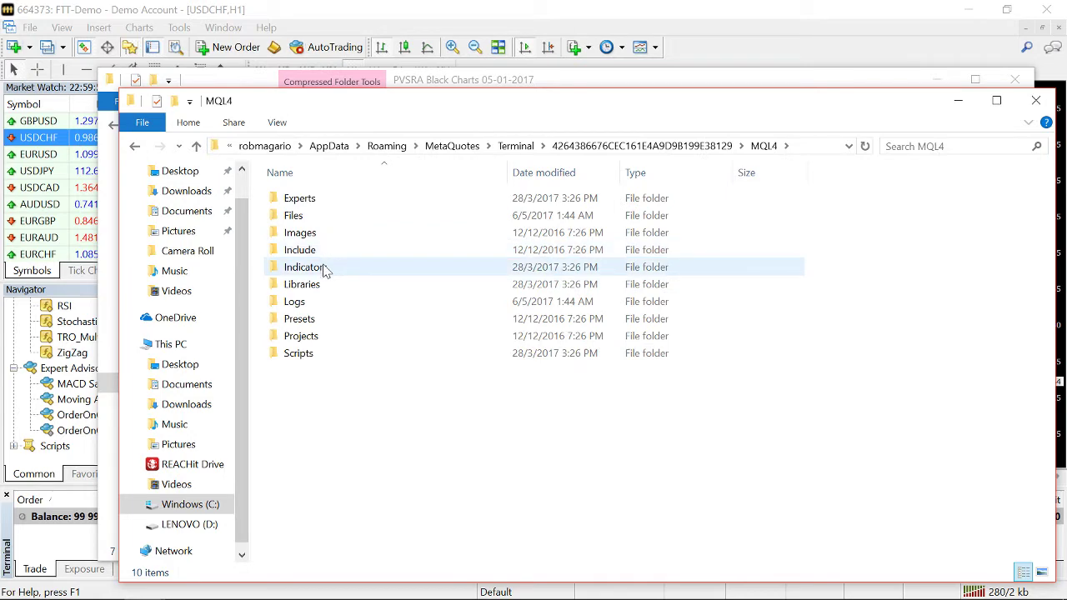
pyautogui.doubleClick(325, 269)
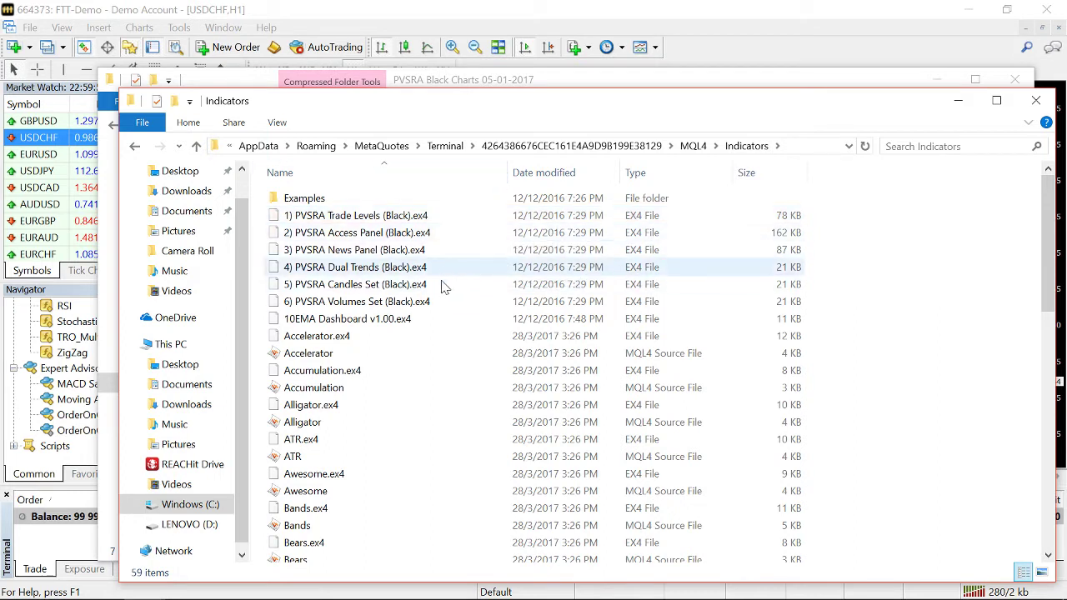
# Copy all six PVSRA v1 (Black).ex4 indicator files from the PVSRA Black Charts 05-01-2017 folder, leaving out the template.
pyautogui.click(587, 79)
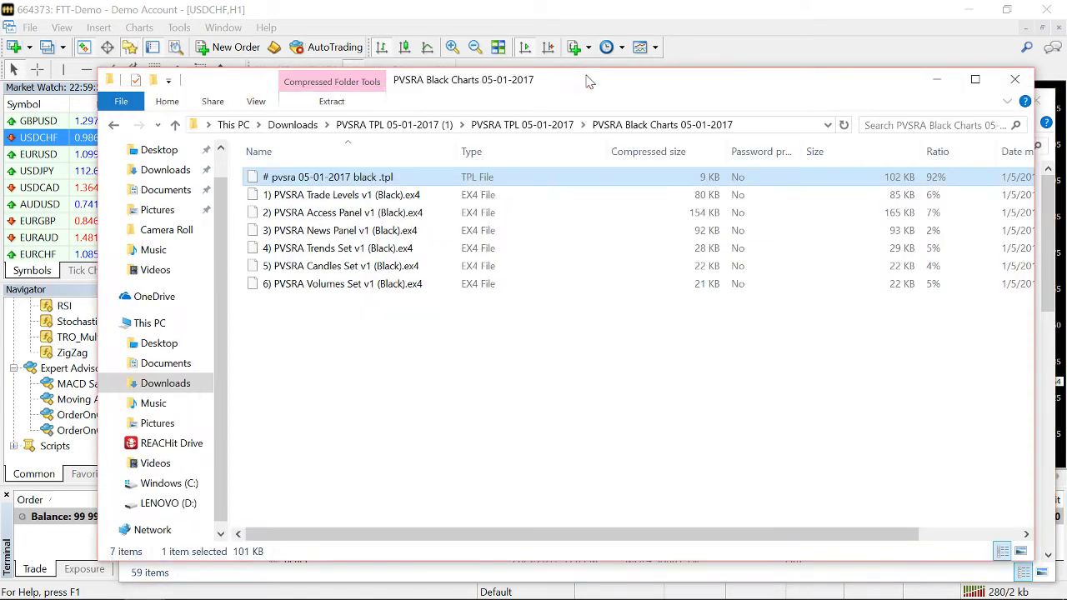
pyautogui.click(387, 197)
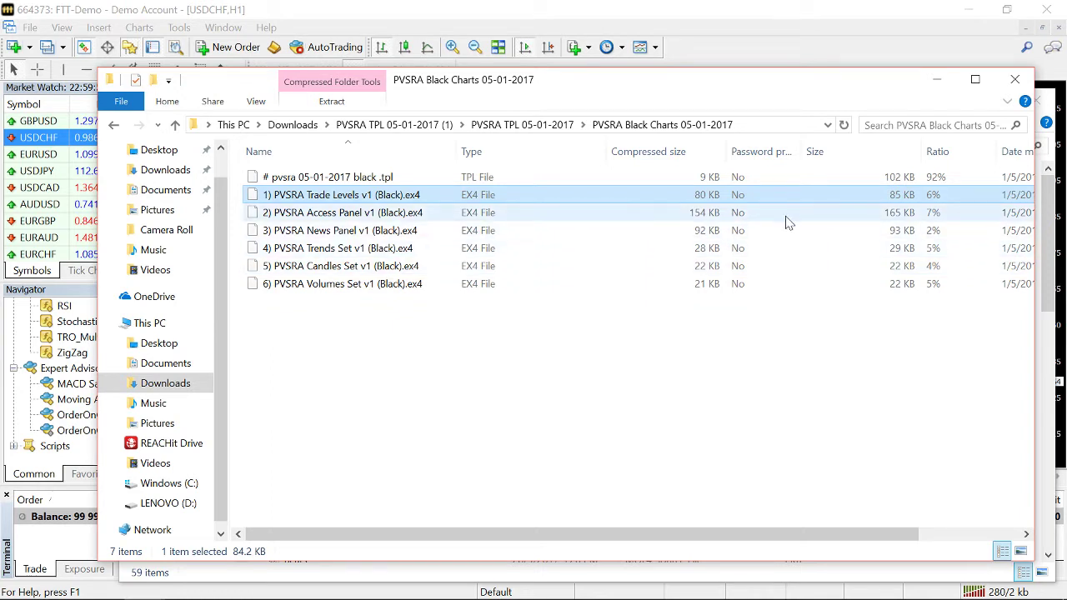
pyautogui.hotkey('shift', 'Down')
pyautogui.hotkey('shift', 'Down')
pyautogui.hotkey('shift', 'Down')
pyautogui.hotkey('shift', 'Down')
pyautogui.hotkey('shift', 'Down')
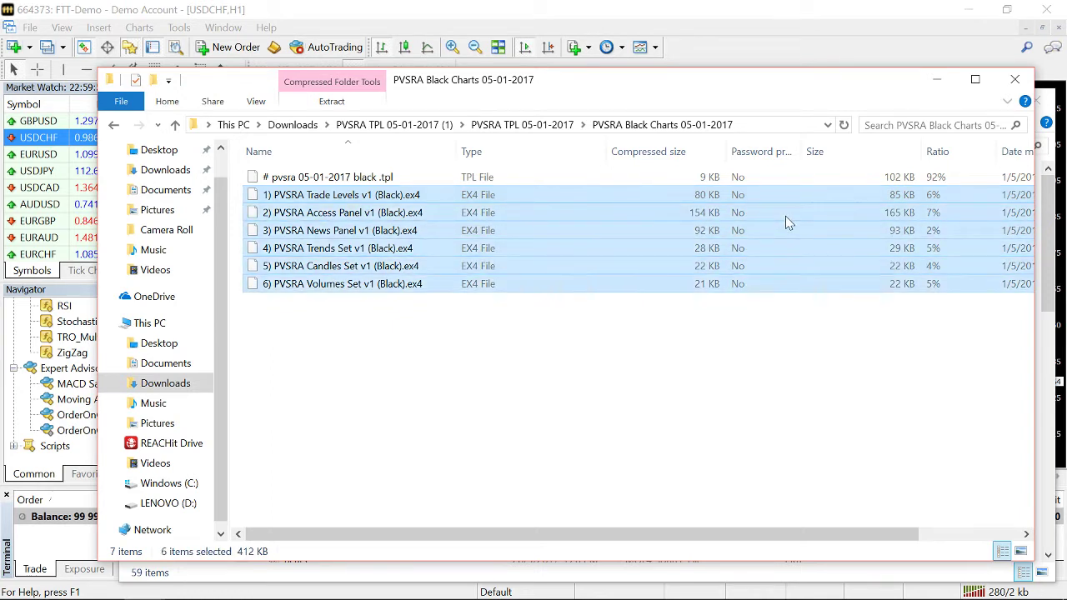
pyautogui.rightClick(388, 261)
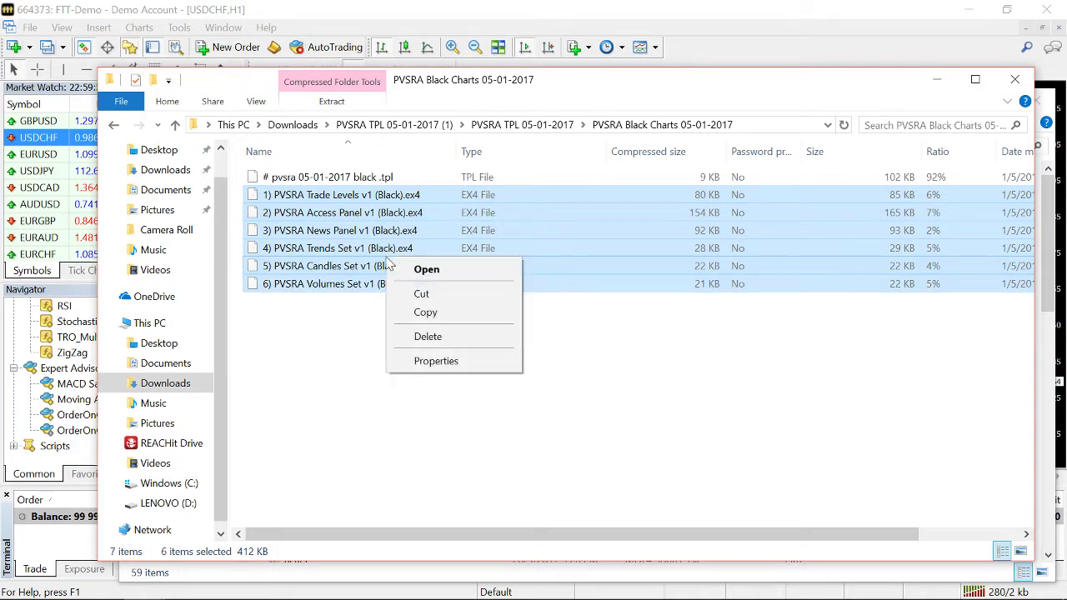
pyautogui.click(401, 311)
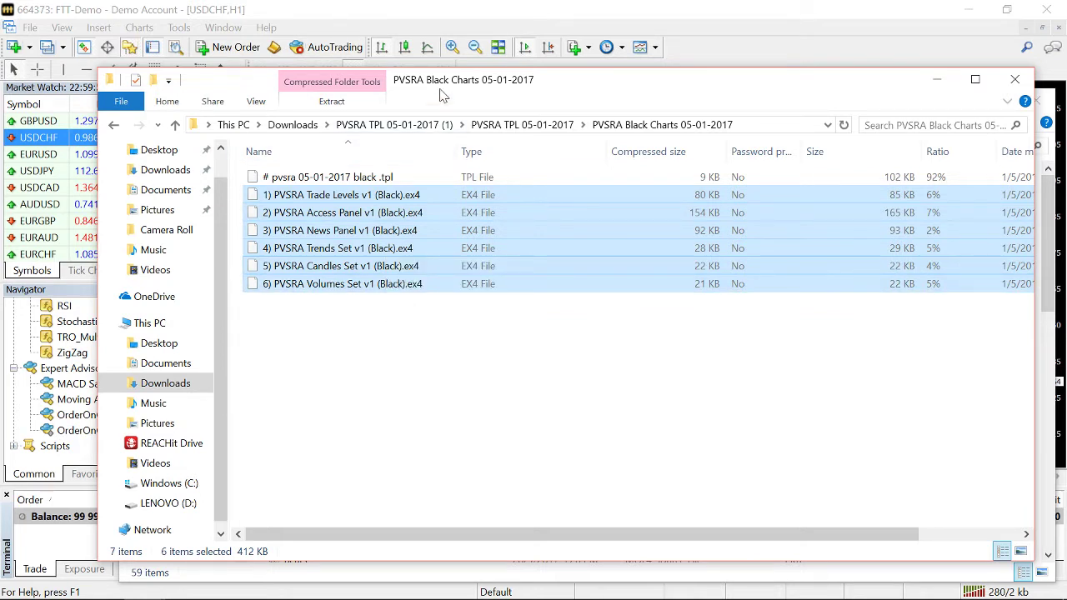
# Paste the six copied PVSRA indicator files into the MQL4 Indicators folder.
pyautogui.moveTo(442, 96); pyautogui.dragTo(473, 209)
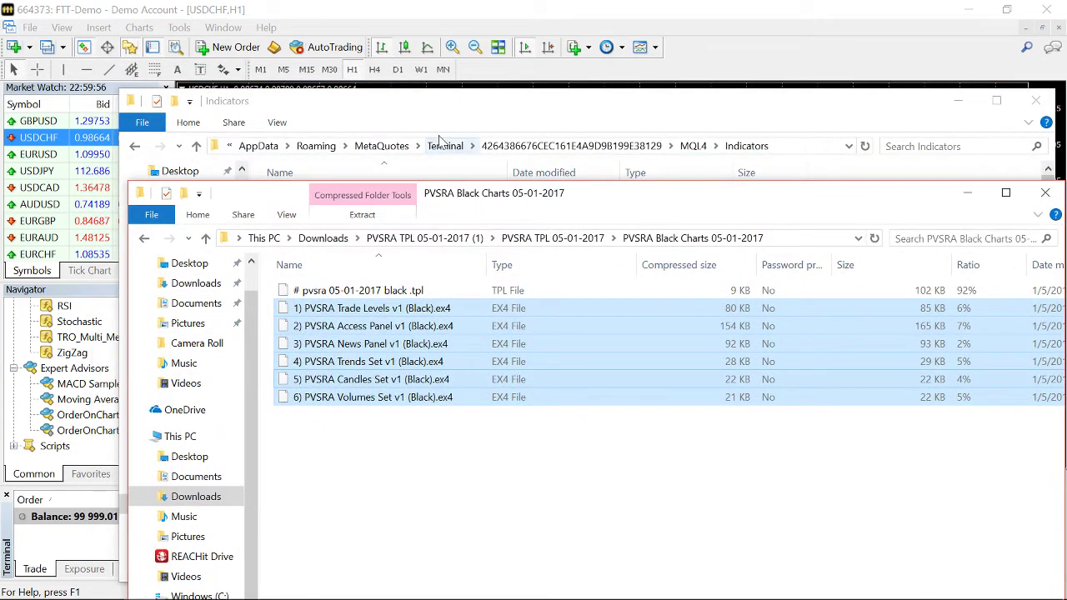
pyautogui.click(425, 112)
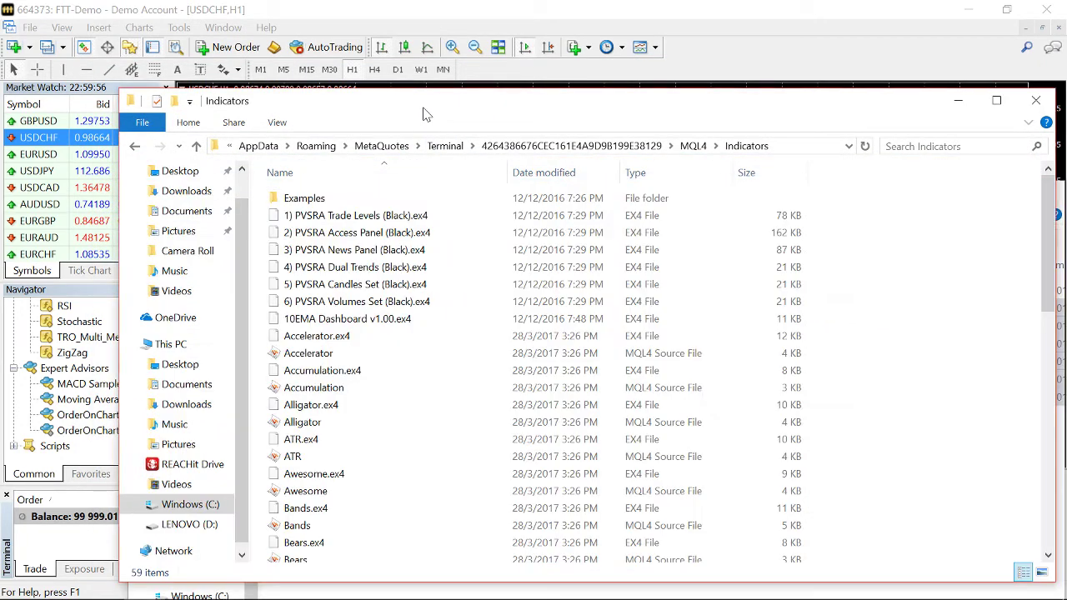
pyautogui.rightClick(406, 341)
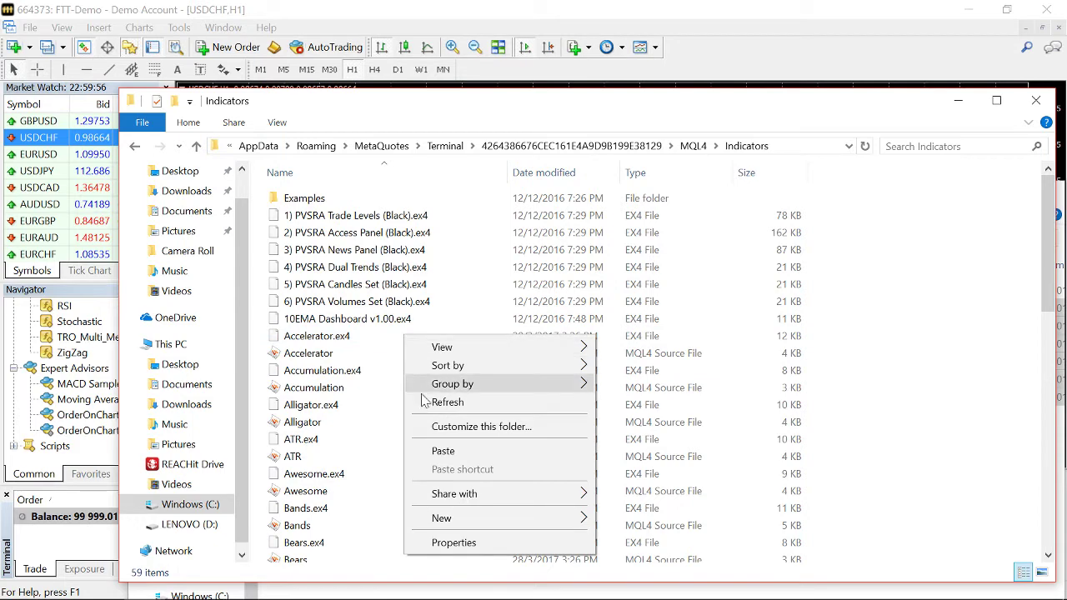
pyautogui.click(442, 451)
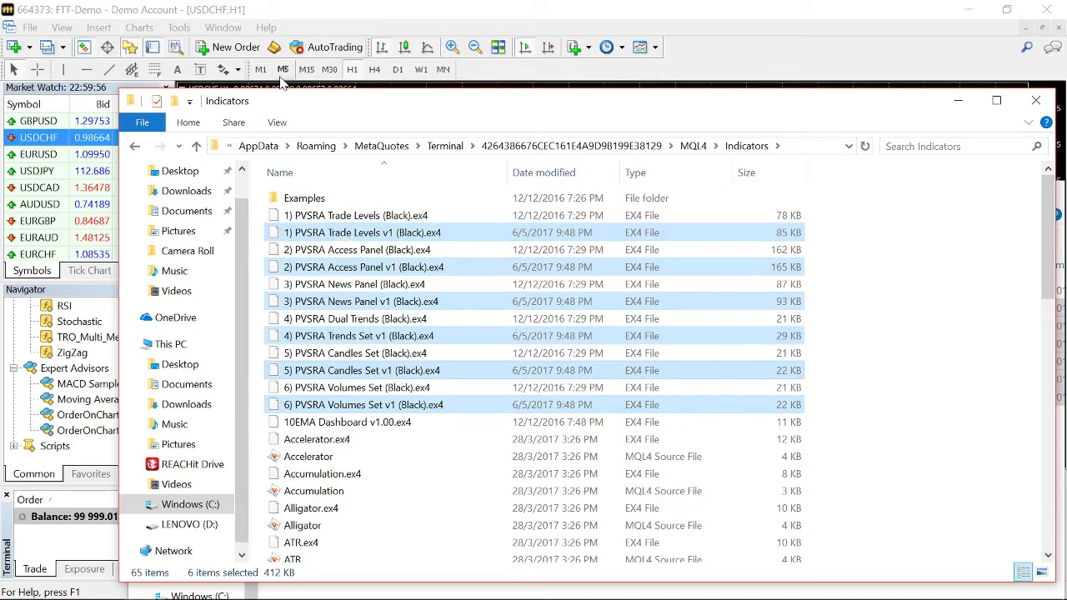
pyautogui.moveTo(290, 101); pyautogui.dragTo(257, 112)
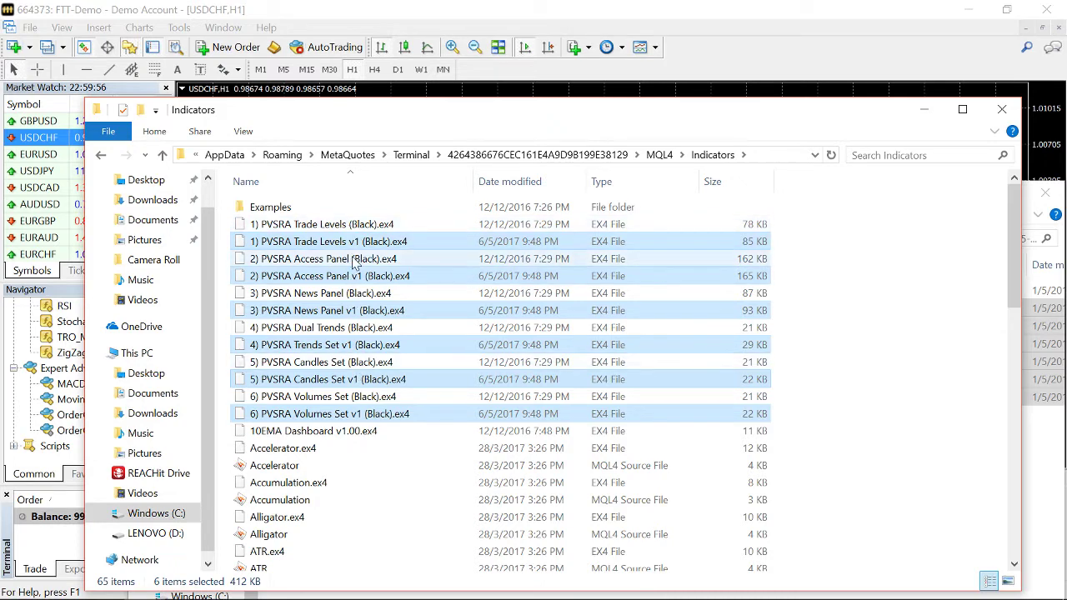
# Delete the older non-v1 PVSRA Access Panel, News Panel, Dual Trends, Candles Set and Volumes Set (Black).ex4 files from the Indicators folder.
pyautogui.moveTo(355, 242); pyautogui.dragTo(355, 253)
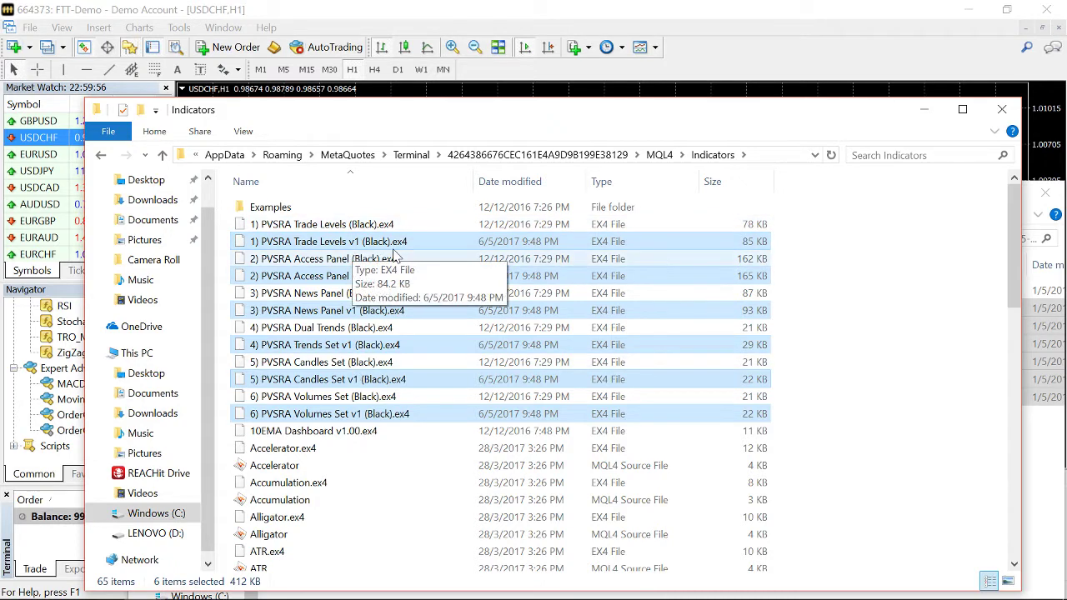
pyautogui.click(389, 260)
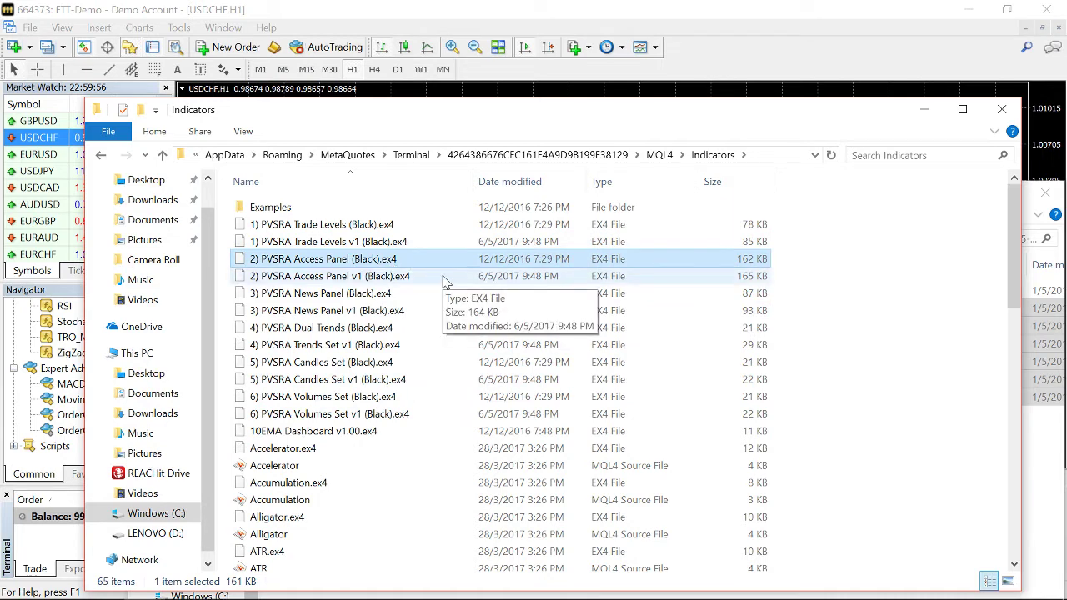
pyautogui.press('Delete')
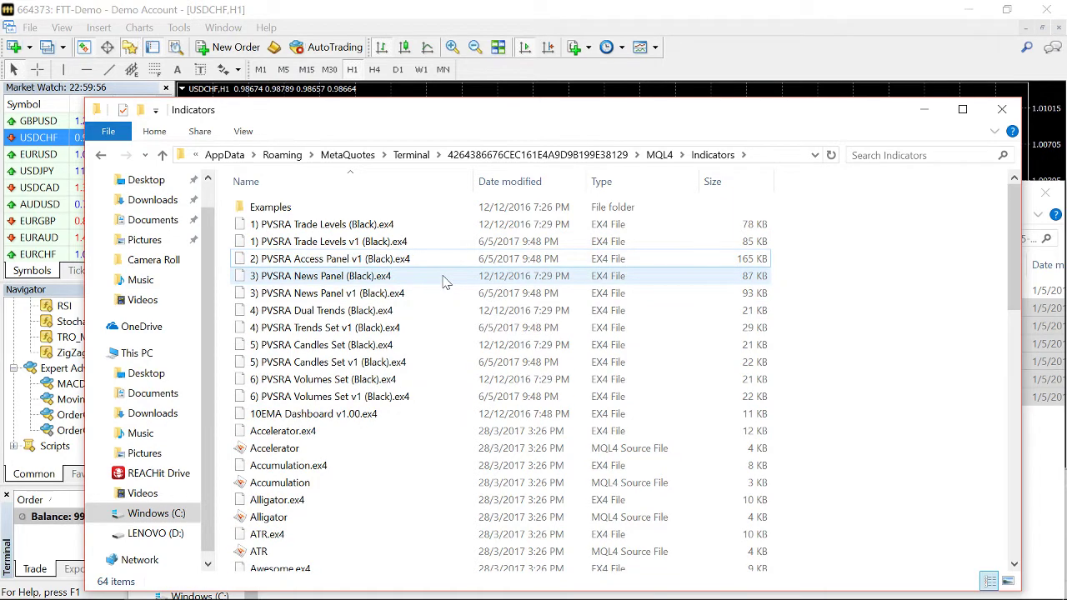
pyautogui.click(444, 279)
pyautogui.press('Delete')
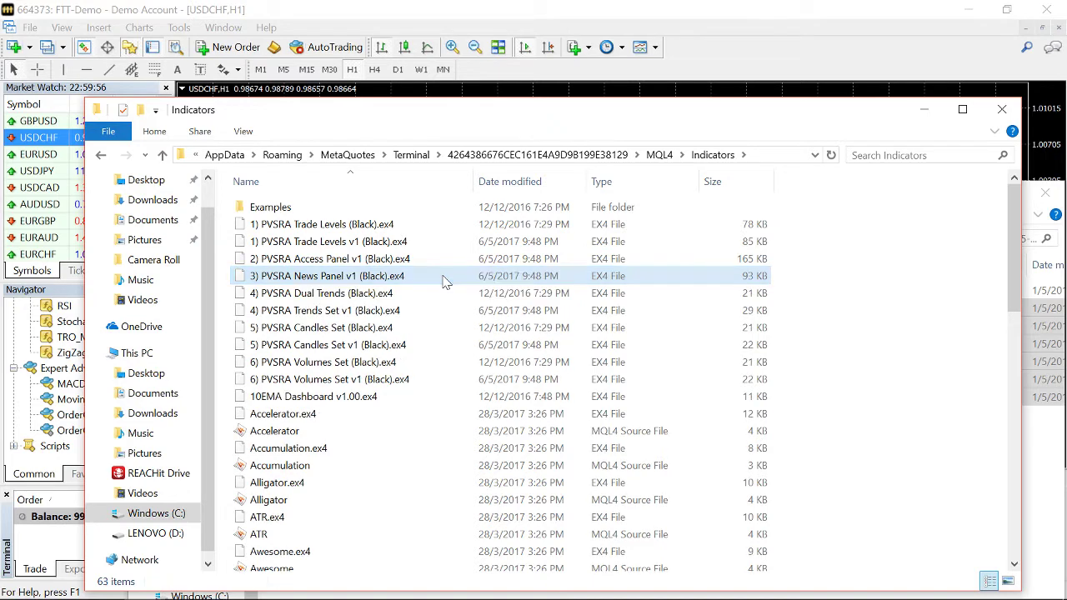
pyautogui.press('Down')
pyautogui.press('Delete')
pyautogui.press('Down')
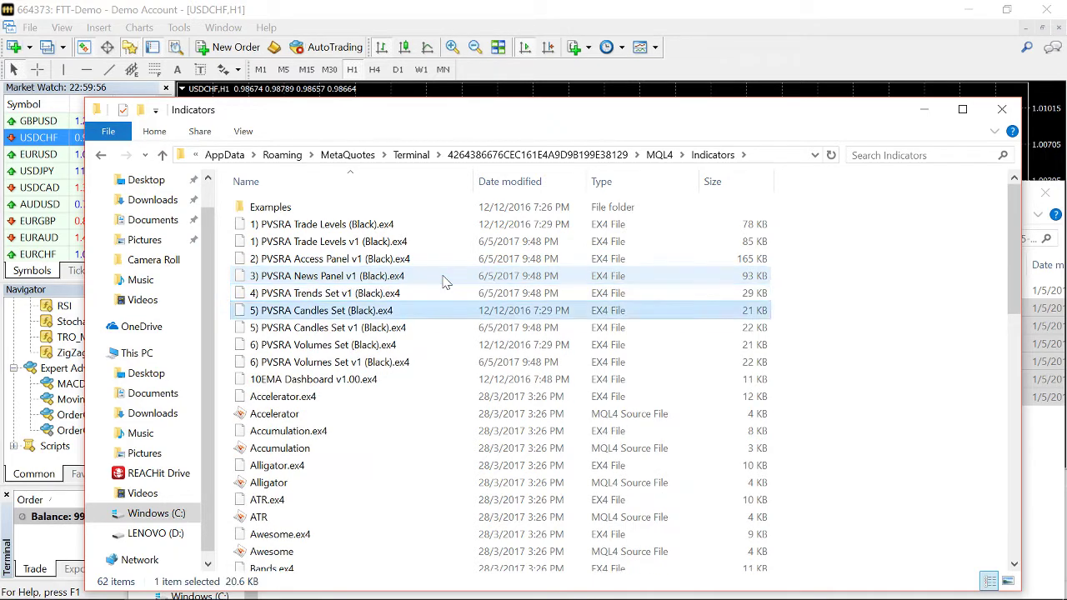
pyautogui.press('Delete')
pyautogui.press('Down')
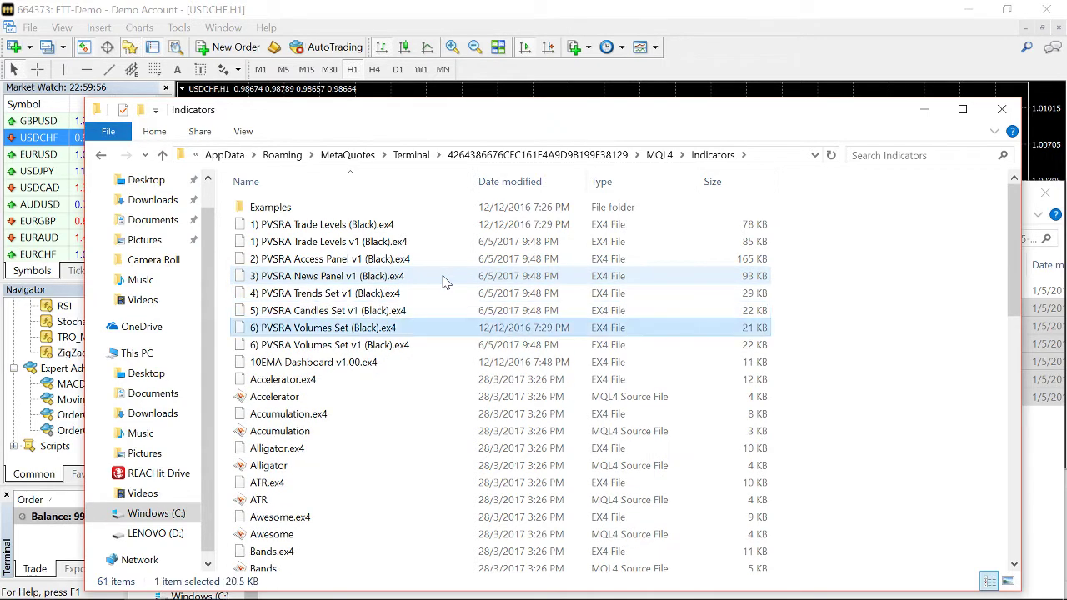
pyautogui.press('Delete')
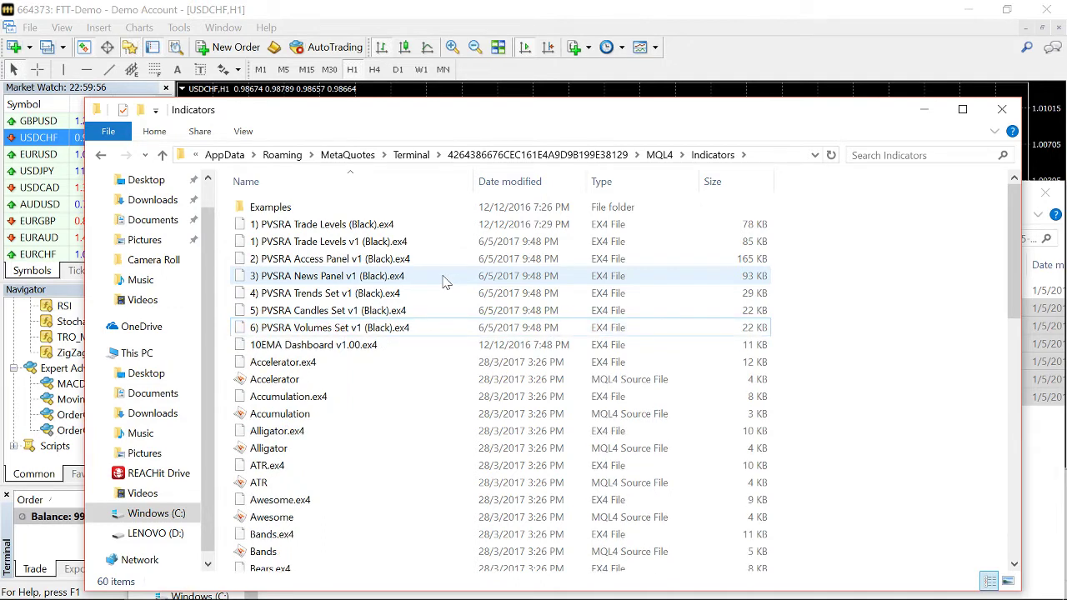
# Delete the older 1) PVSRA Trade Levels (Black).ex4 file from the Indicators folder, keeping the v1 version.
pyautogui.press('Up')
pyautogui.press('Up')
pyautogui.press('Up')
pyautogui.press('Up')
pyautogui.press('Up')
pyautogui.press('Up')
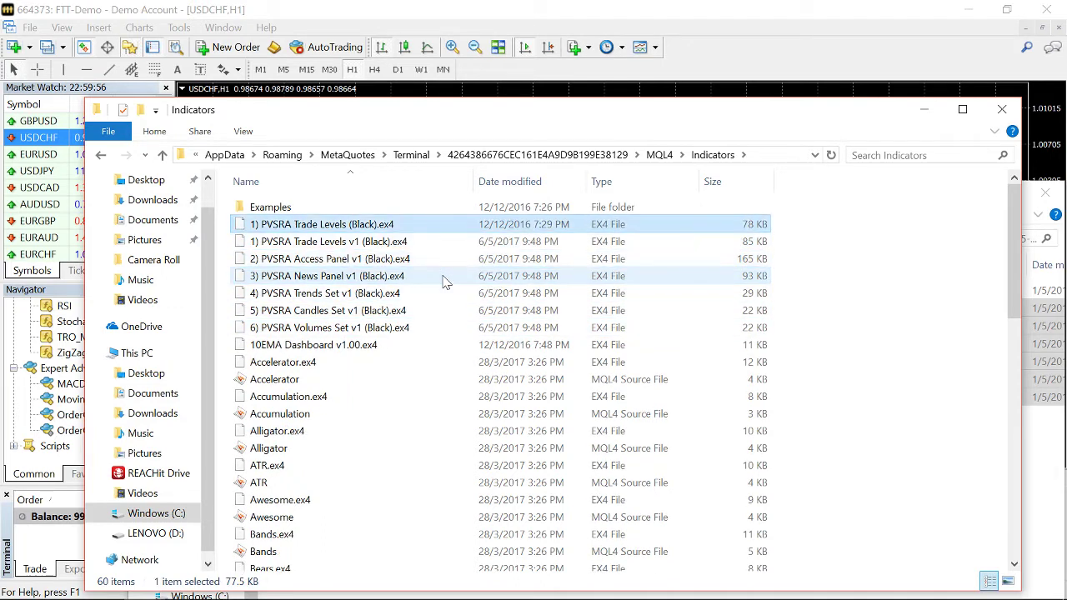
pyautogui.press('Delete')
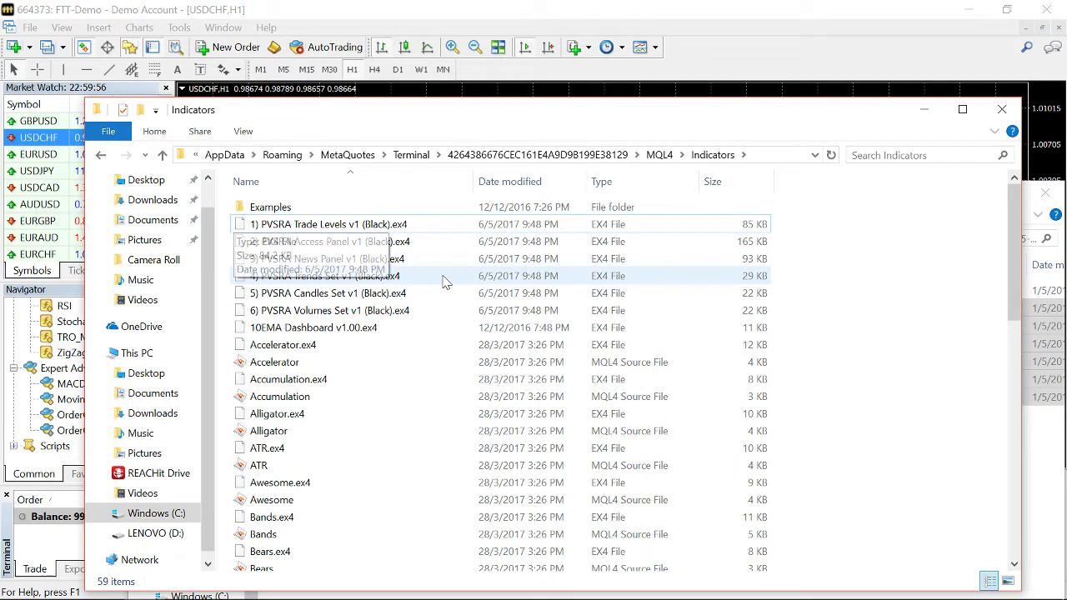
pyautogui.click(315, 232)
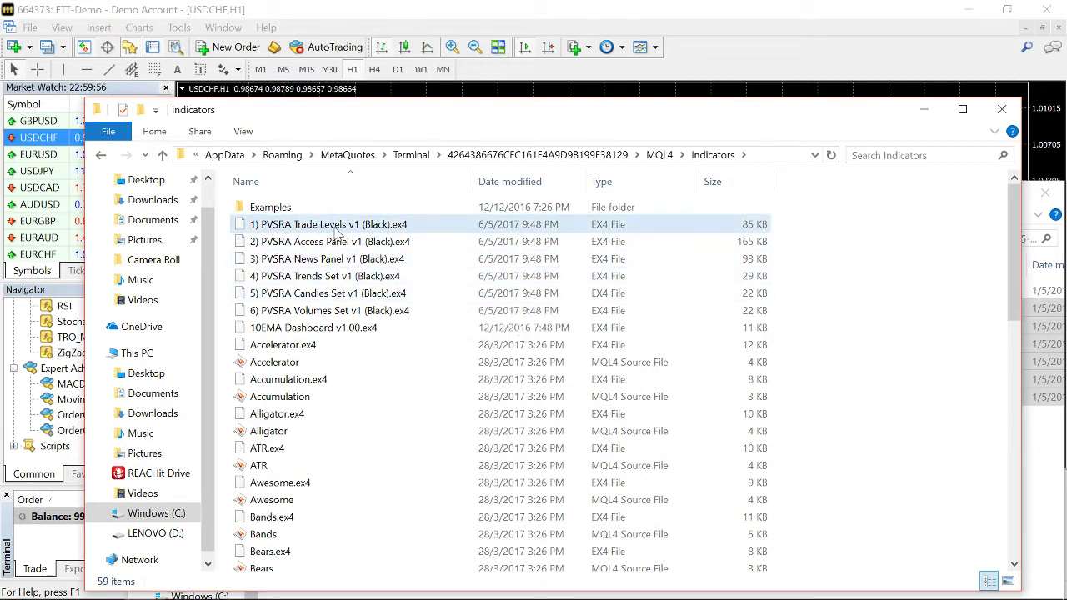
pyautogui.keyDown('ctrl'); pyautogui.click(352, 233); pyautogui.keyUp('ctrl')
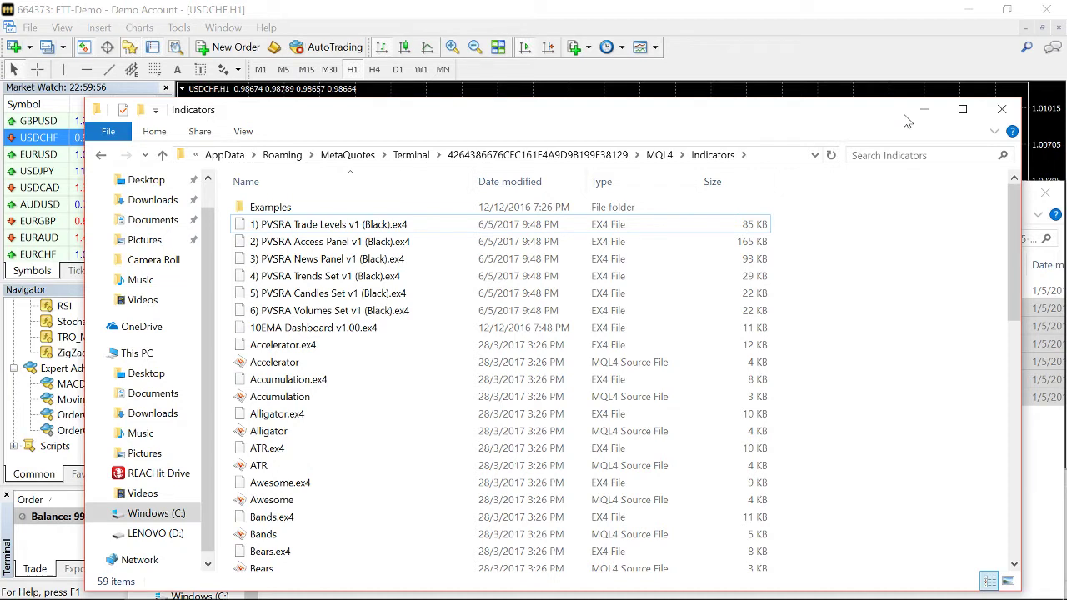
# Close both file windows and load the template # pvsra 05-01-2017 black .tpl onto the USDCHF,H1 chart.
pyautogui.click(1000, 110)
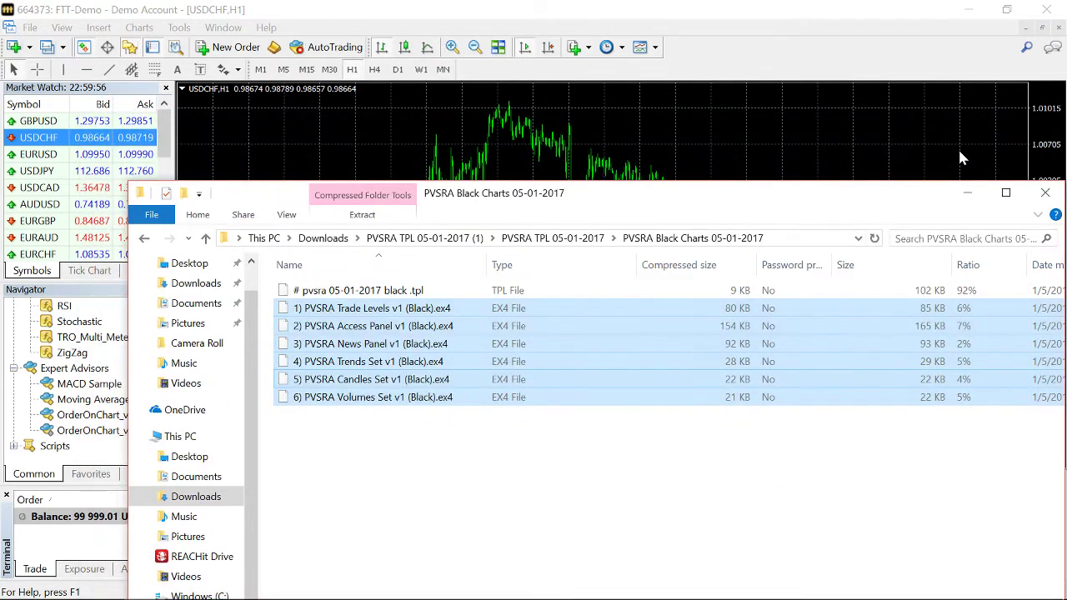
pyautogui.click(1045, 192)
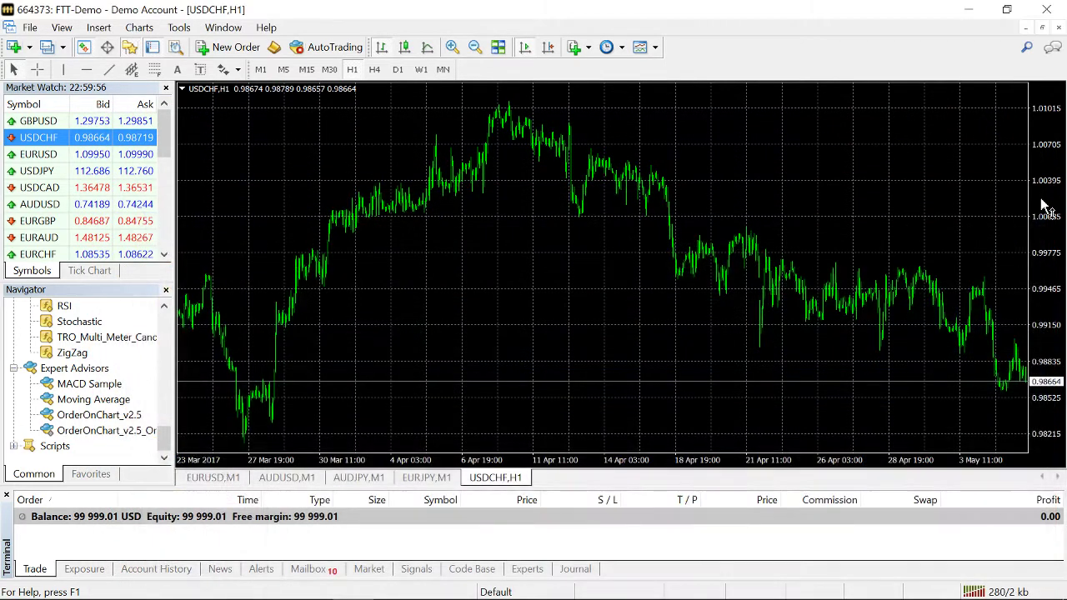
pyautogui.rightClick(461, 237)
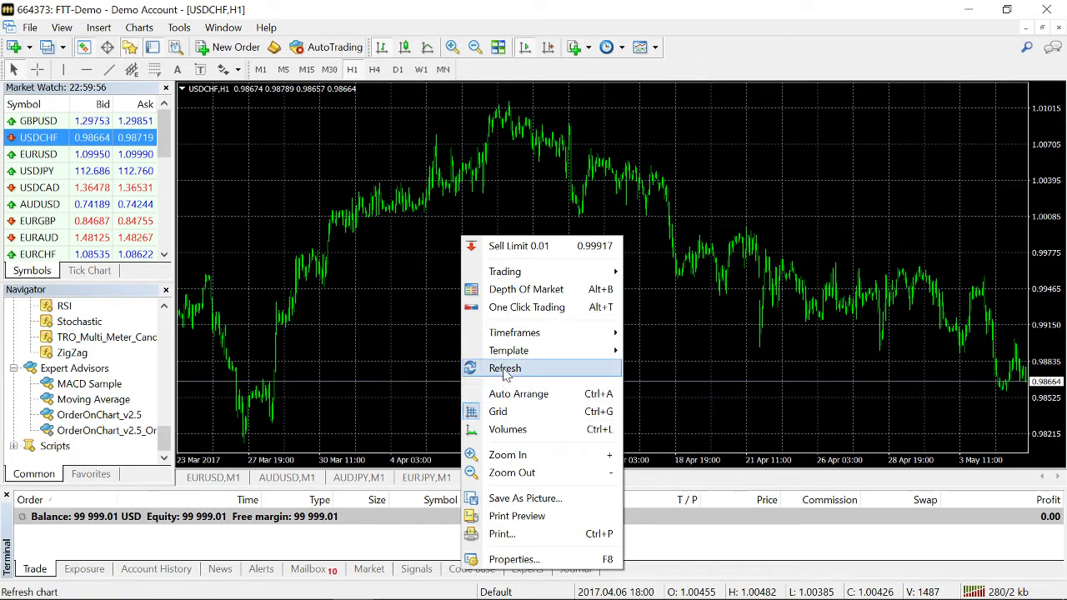
pyautogui.moveTo(502, 357)
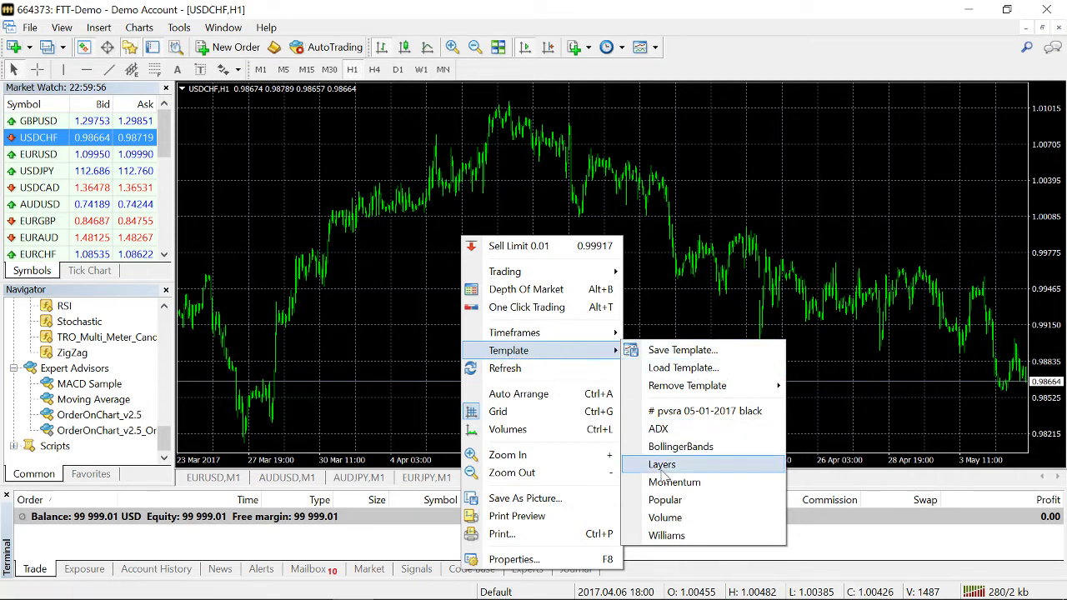
pyautogui.click(664, 372)
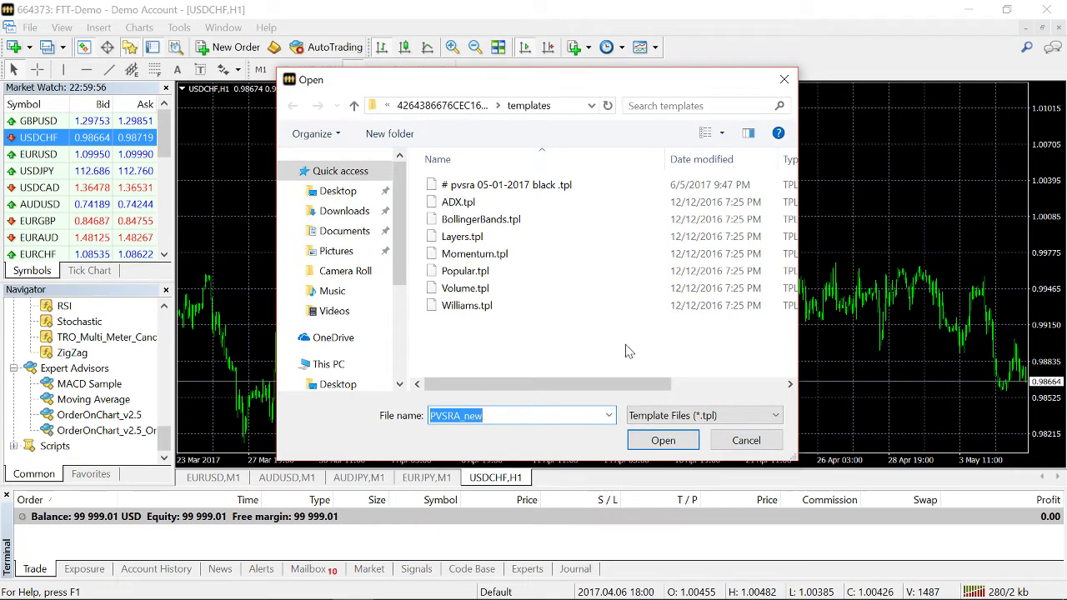
pyautogui.doubleClick(494, 186)
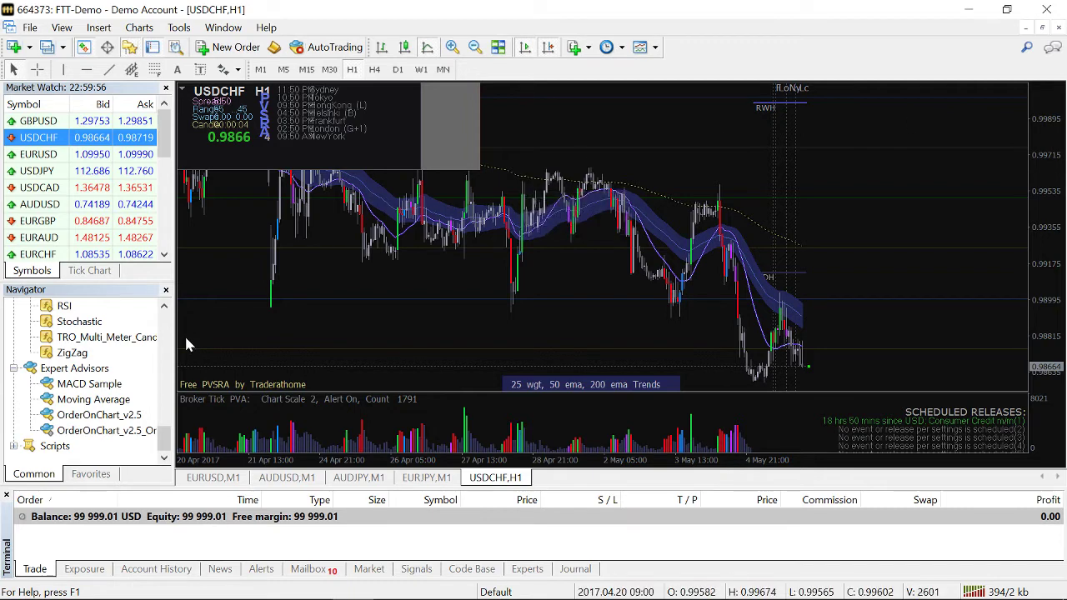
# Add the TRO_Multi_Meter_CandleColor custom indicator to the USDCHF,H1 chart with DLL imports allowed.
pyautogui.scroll(3, 164, 308)
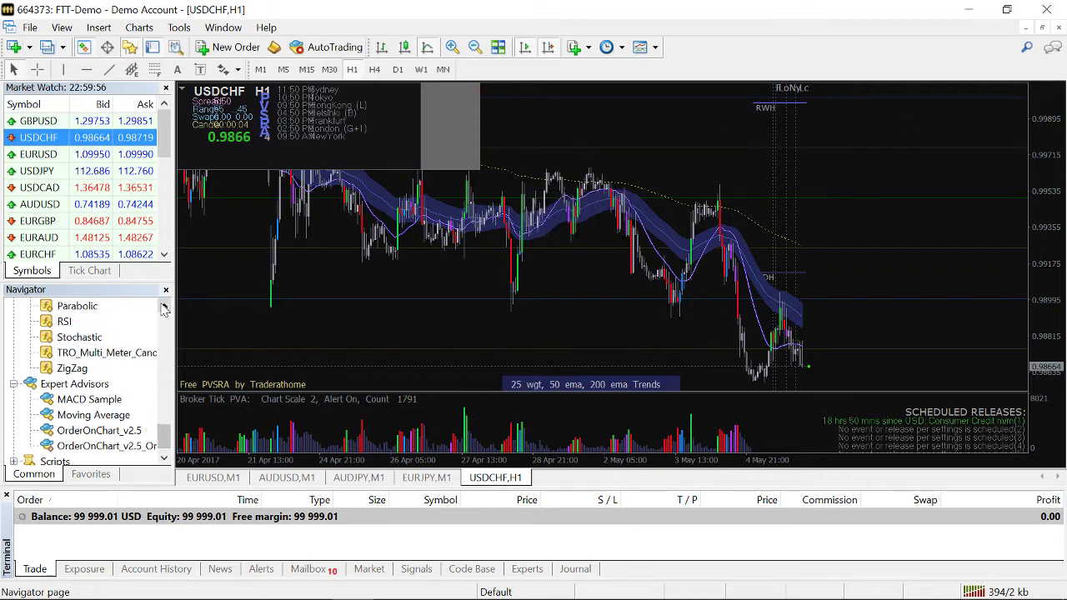
pyautogui.moveTo(164, 309); pyautogui.dragTo(164, 308)
pyautogui.click(46, 326)
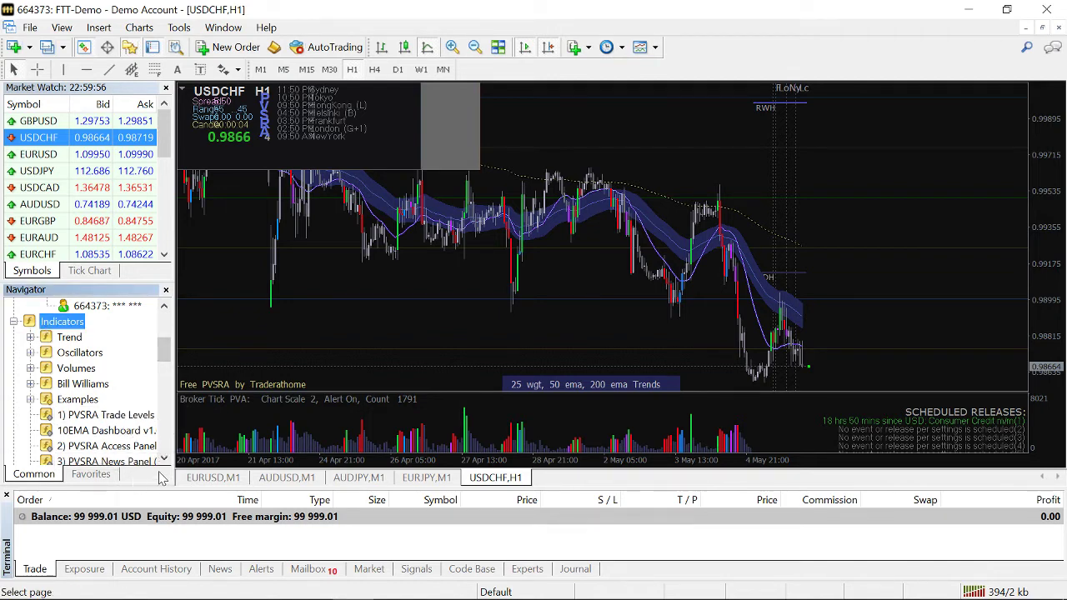
pyautogui.click(165, 461)
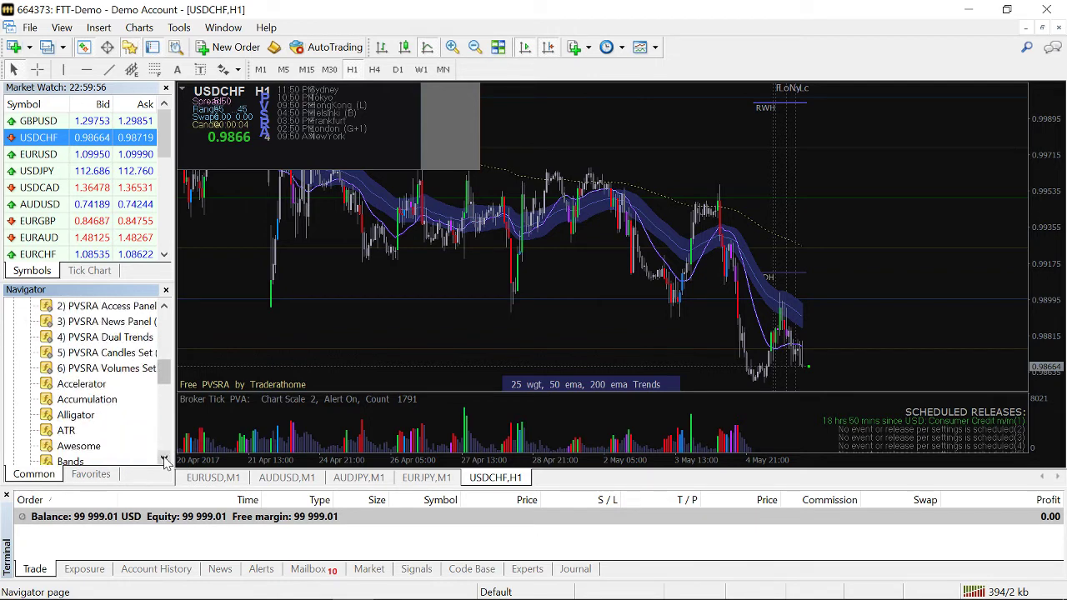
pyautogui.moveTo(165, 461); pyautogui.dragTo(560, 254)
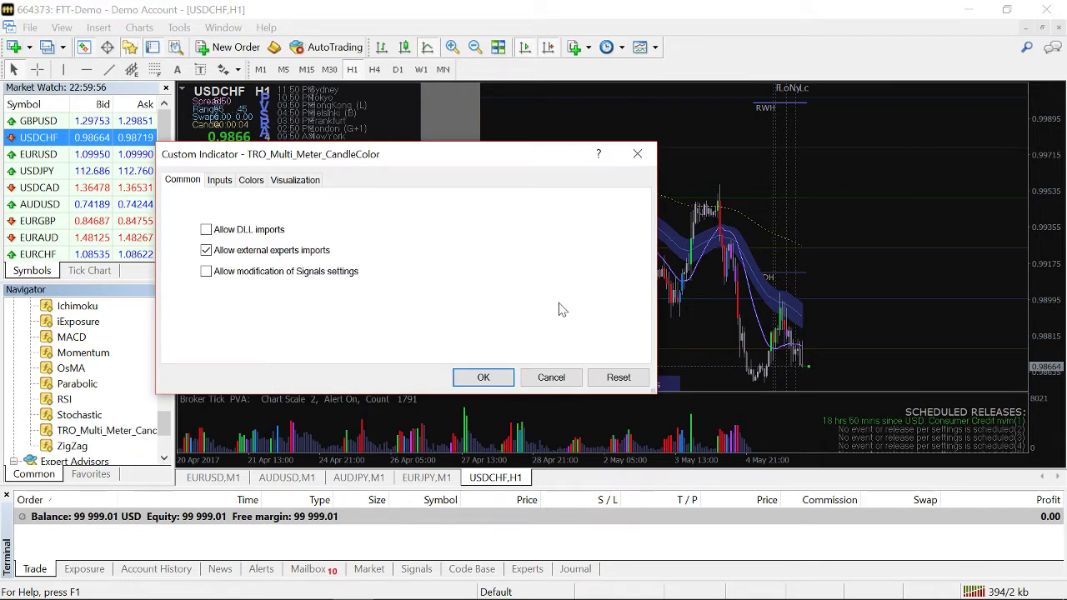
pyautogui.click(268, 232)
pyautogui.click(481, 378)
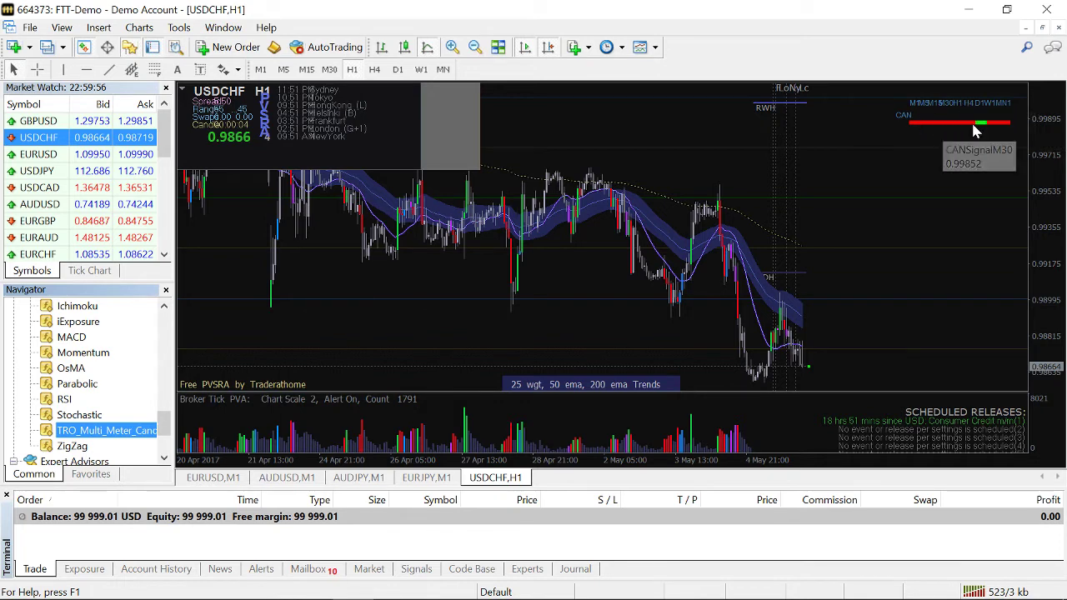
pyautogui.moveTo(923, 142)
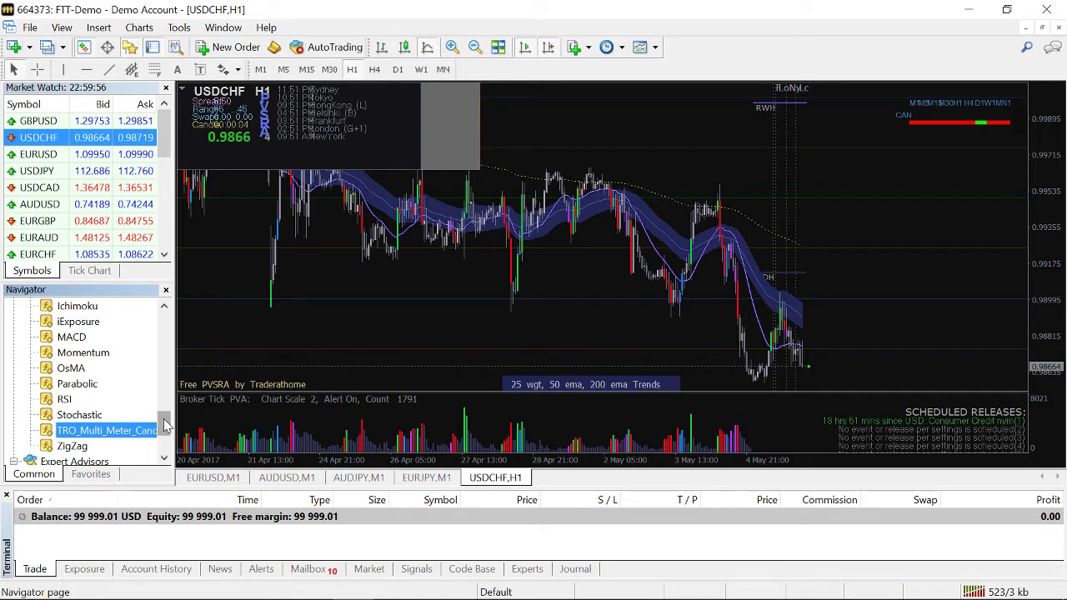
# Add the CurrencyStrengthAlerts (2) custom indicator to the USDCHF,H1 chart with its default inputs.
pyautogui.moveTo(164, 425); pyautogui.dragTo(163, 385)
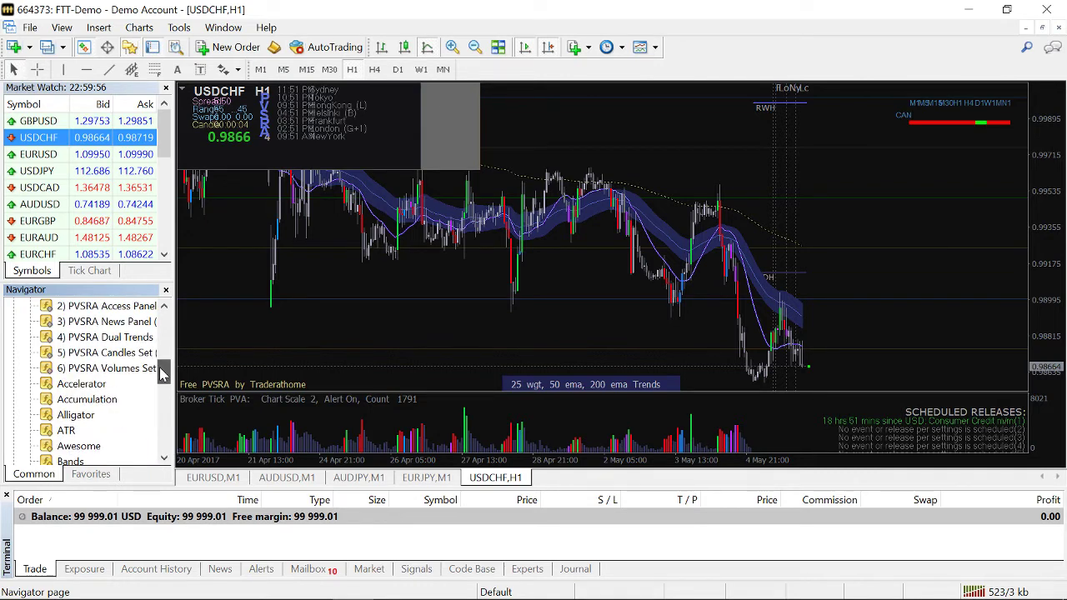
pyautogui.moveTo(163, 373); pyautogui.dragTo(158, 403)
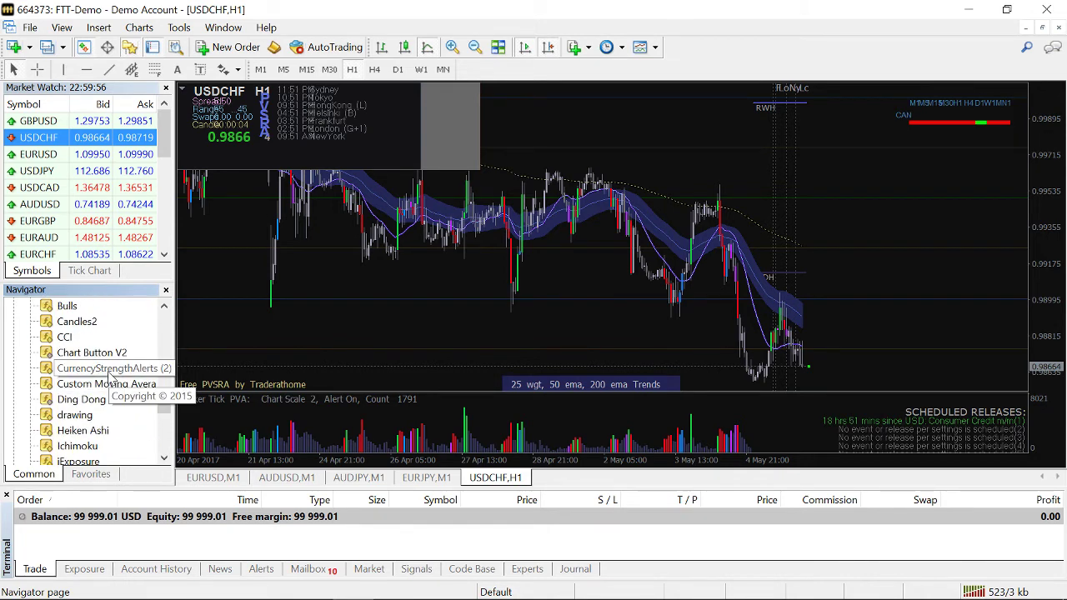
pyautogui.moveTo(108, 377); pyautogui.dragTo(260, 345)
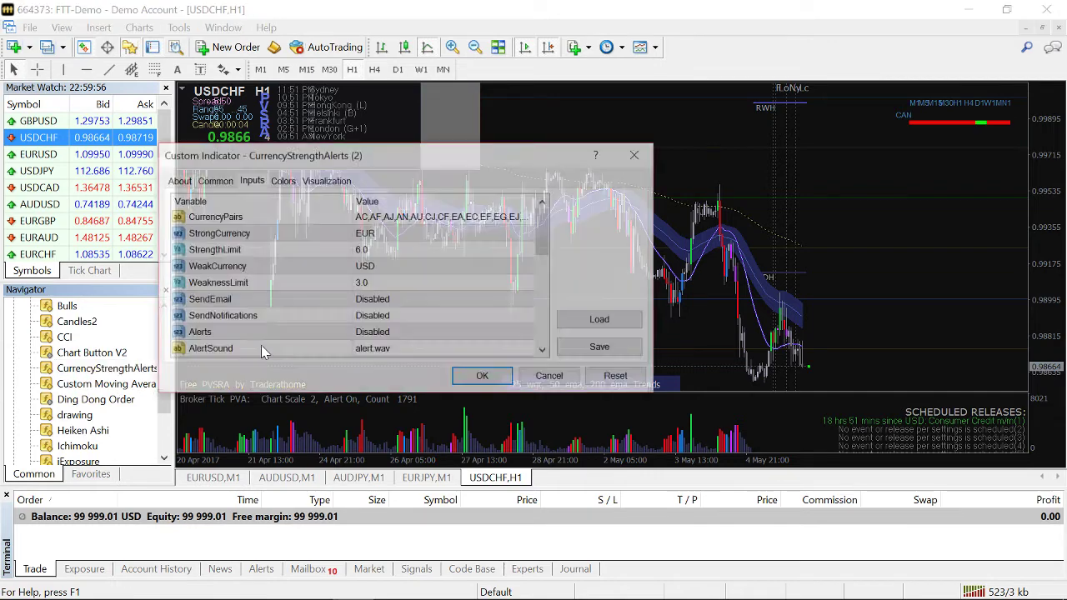
pyautogui.click(474, 376)
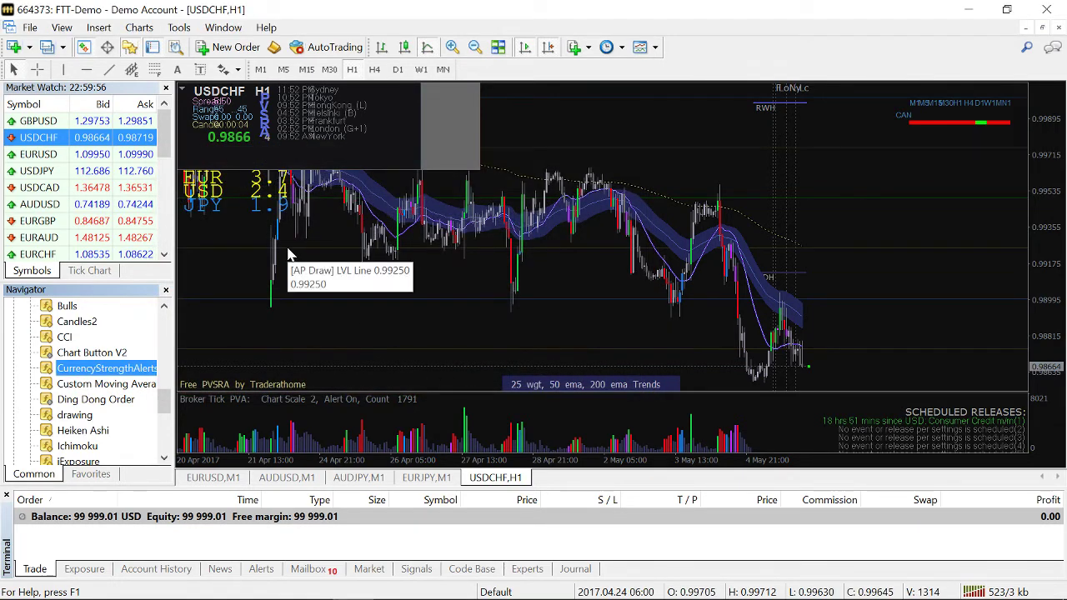
# Set the VertPos input of the CurrencyStrengthAlerts (2) indicator on the USDCHF,H1 chart to 150.
pyautogui.rightClick(215, 192)
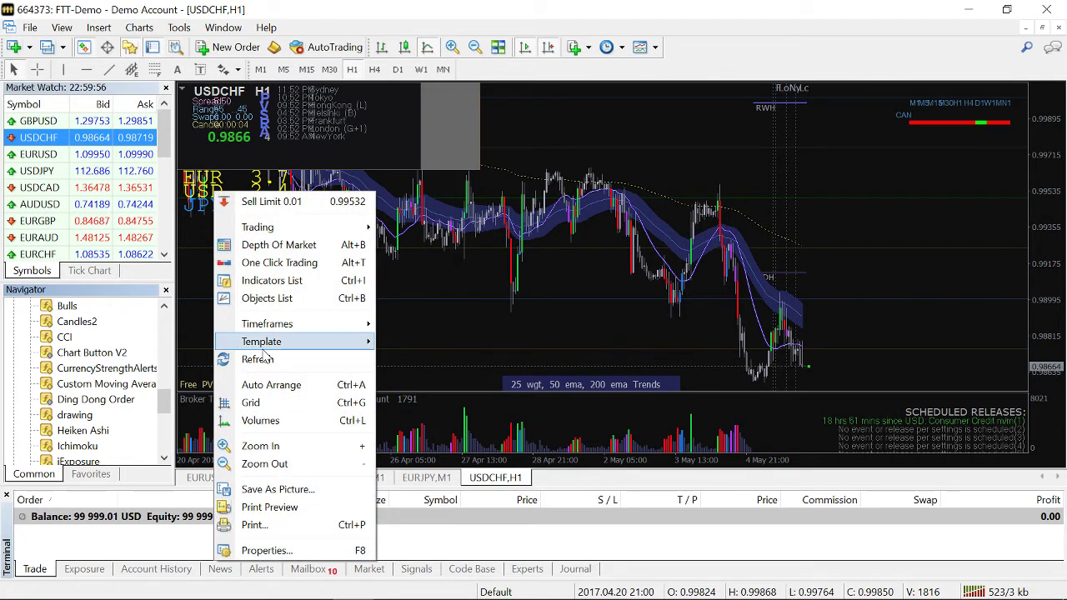
pyautogui.moveTo(265, 331)
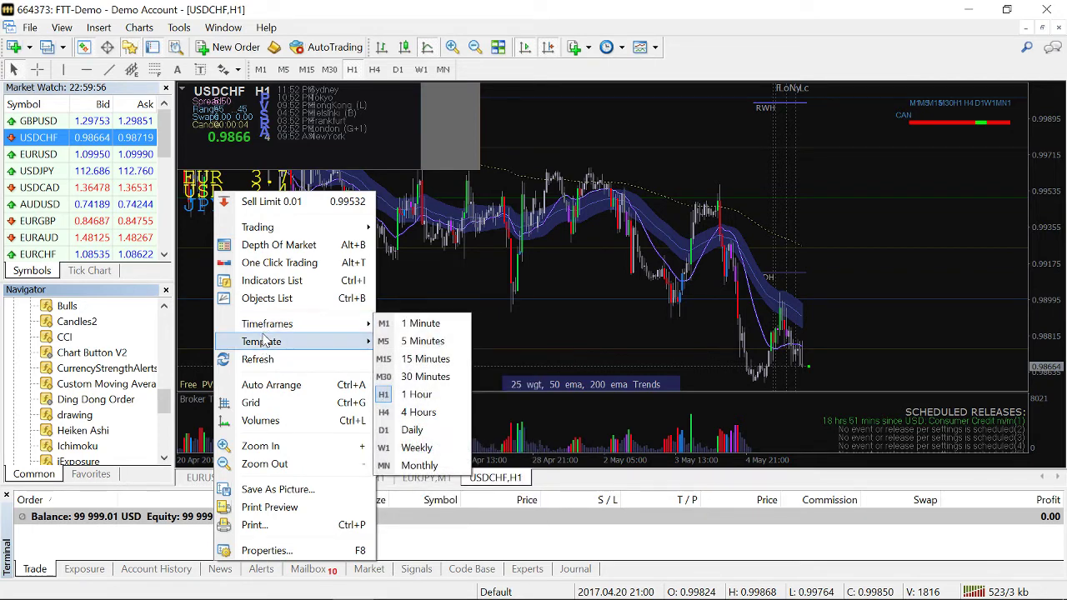
pyautogui.click(265, 283)
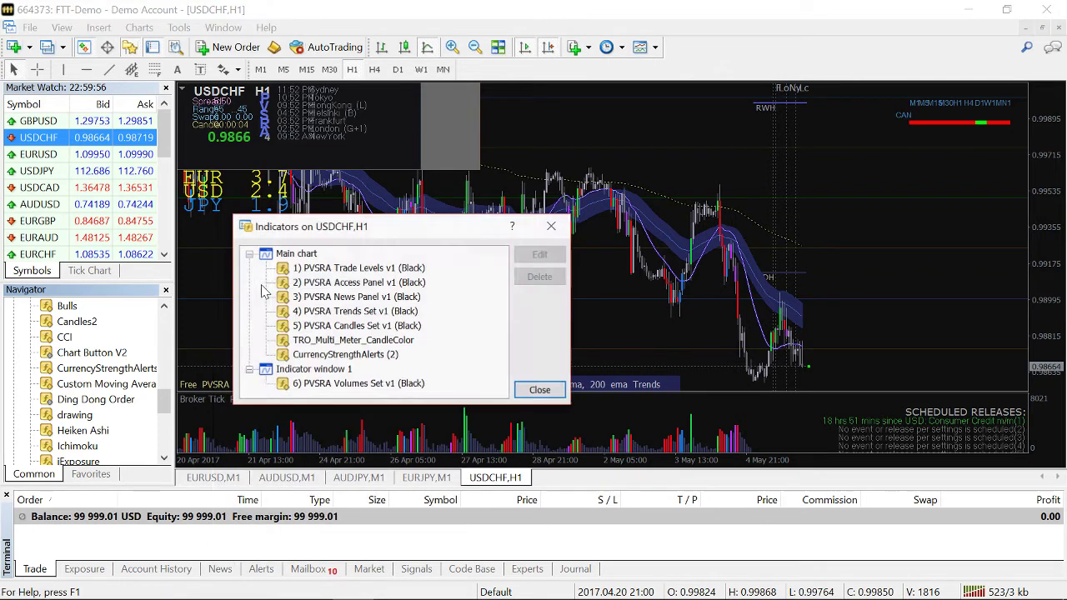
pyautogui.doubleClick(343, 355)
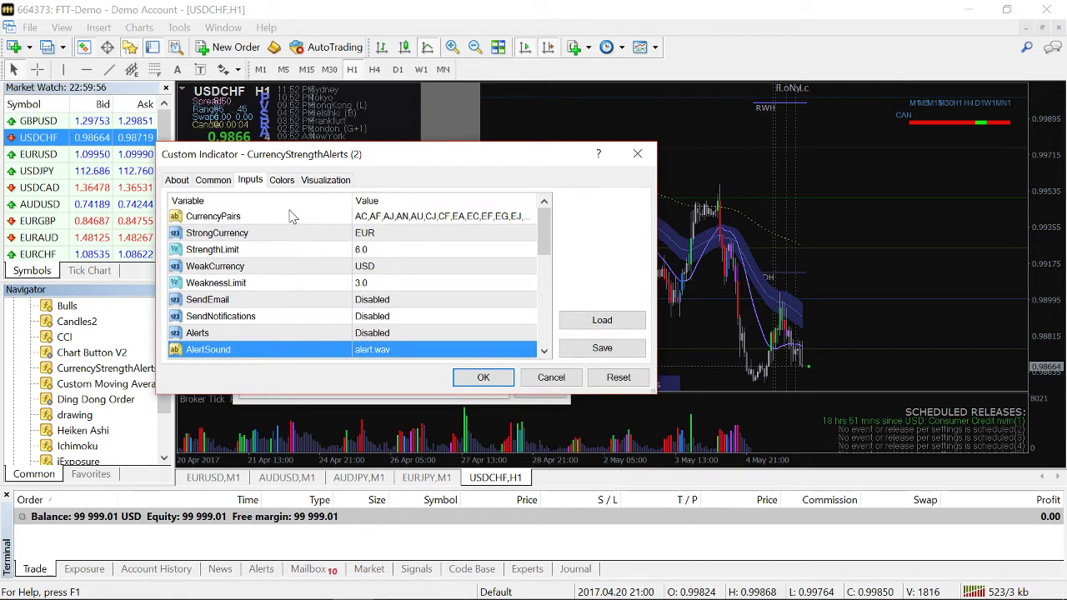
pyautogui.scroll(-5, 373, 275)
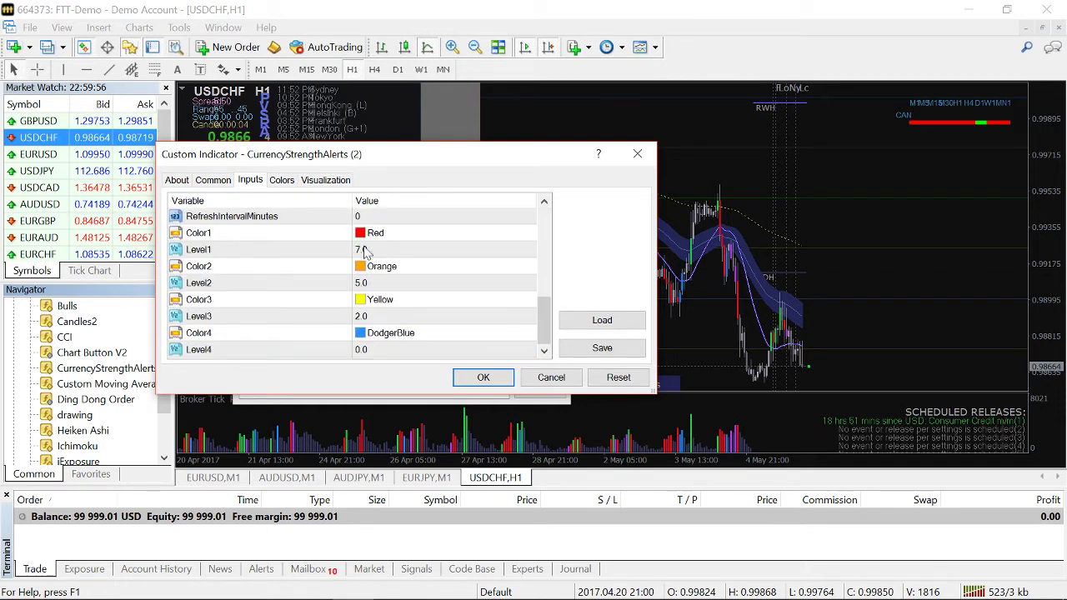
pyautogui.scroll(5, 544, 219)
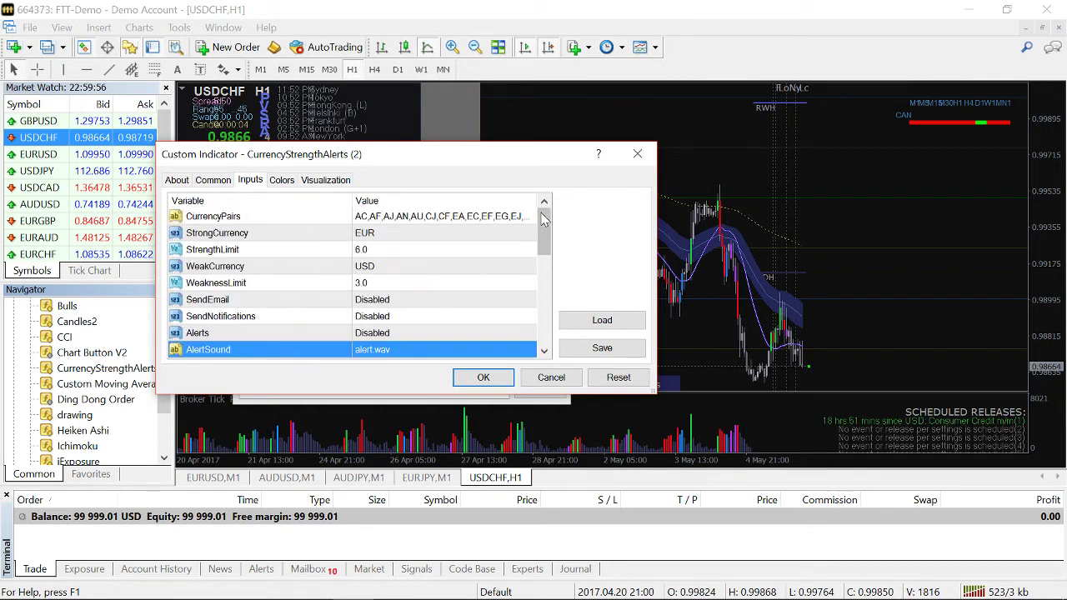
pyautogui.moveTo(543, 218); pyautogui.dragTo(540, 260)
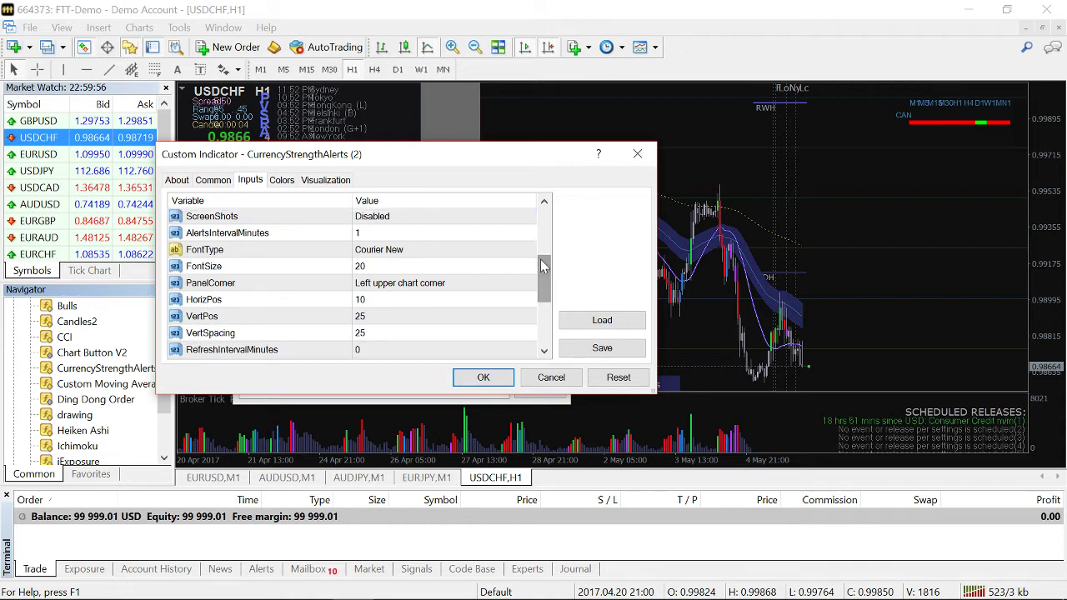
pyautogui.doubleClick(358, 316)
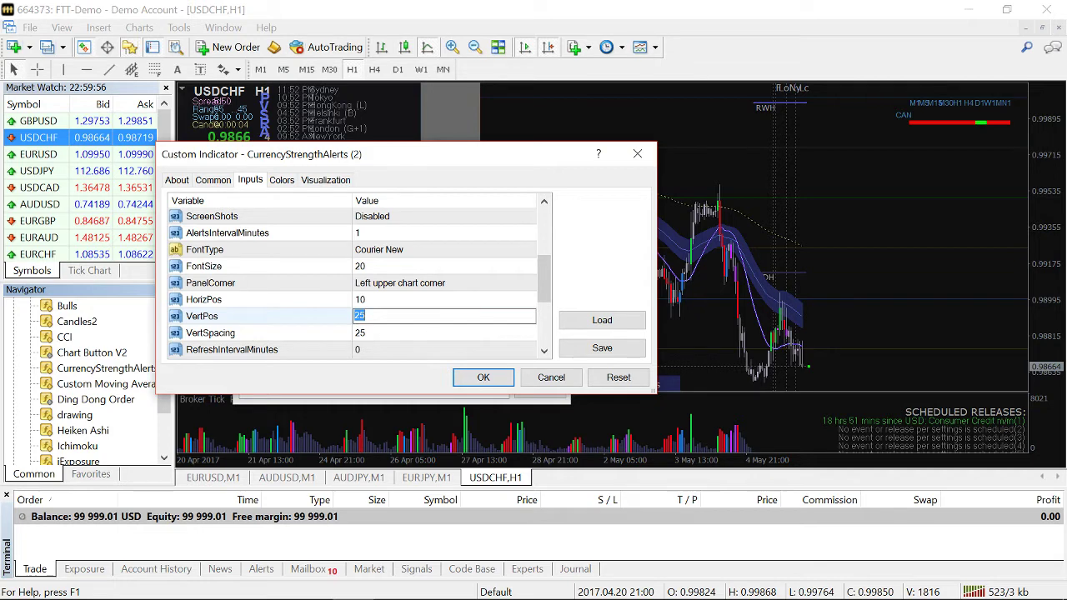
pyautogui.write('150')
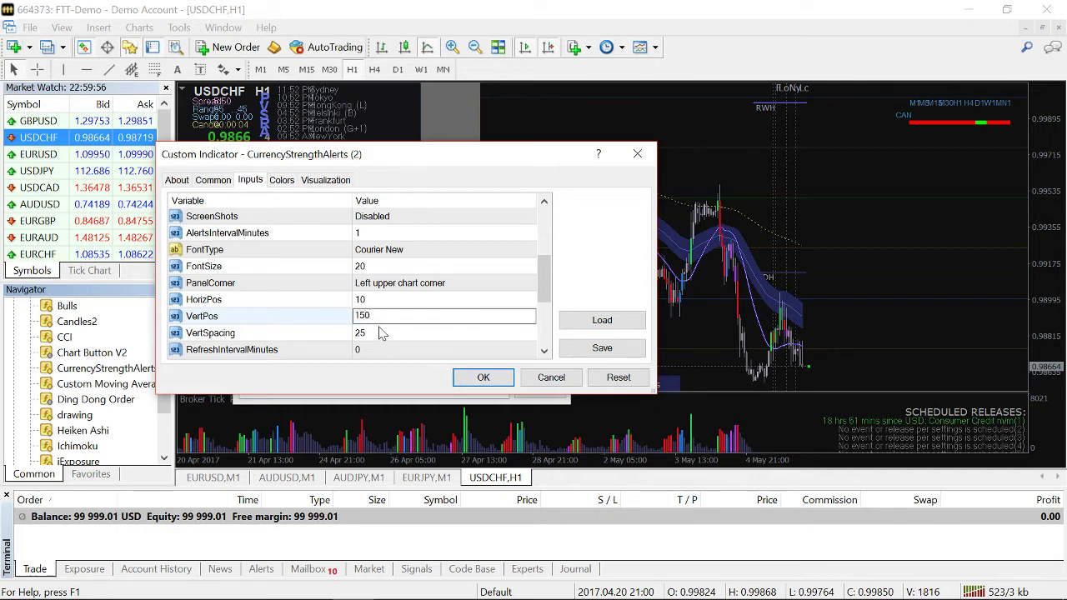
pyautogui.click(467, 381)
pyautogui.click(483, 378)
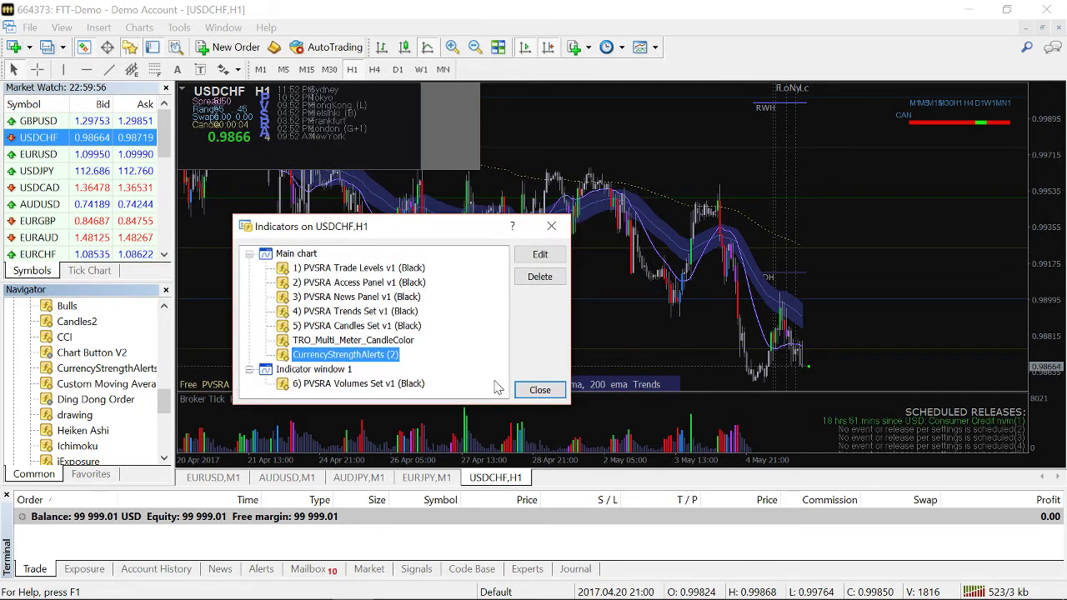
# Move the chart's indicators list clear of the currency readout and set the VertPos of CurrencyStrengthAlerts (2) to 100.
pyautogui.moveTo(421, 230); pyautogui.dragTo(661, 234)
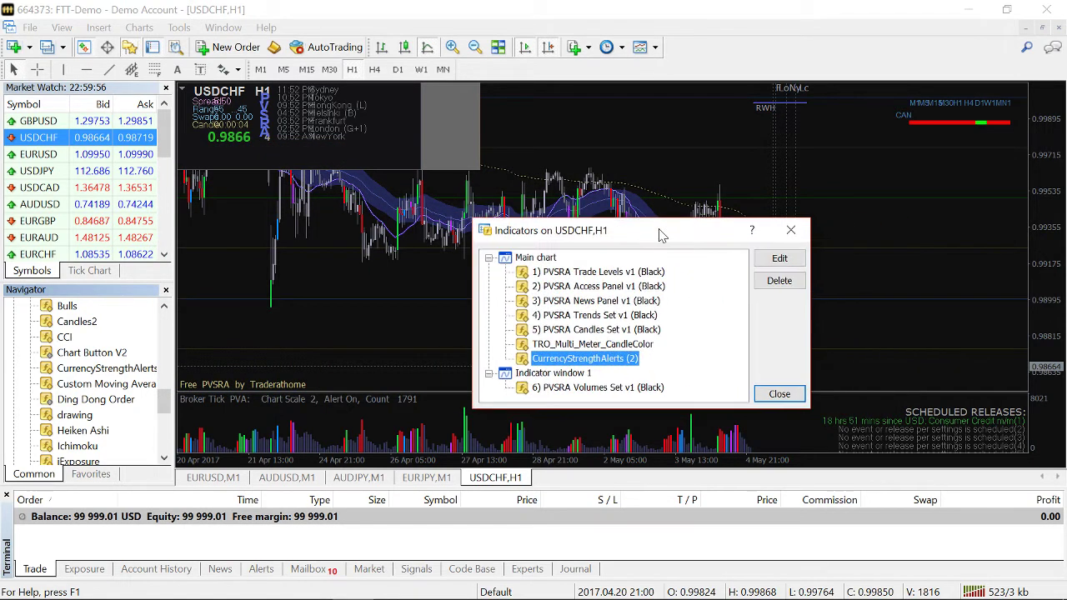
pyautogui.doubleClick(587, 360)
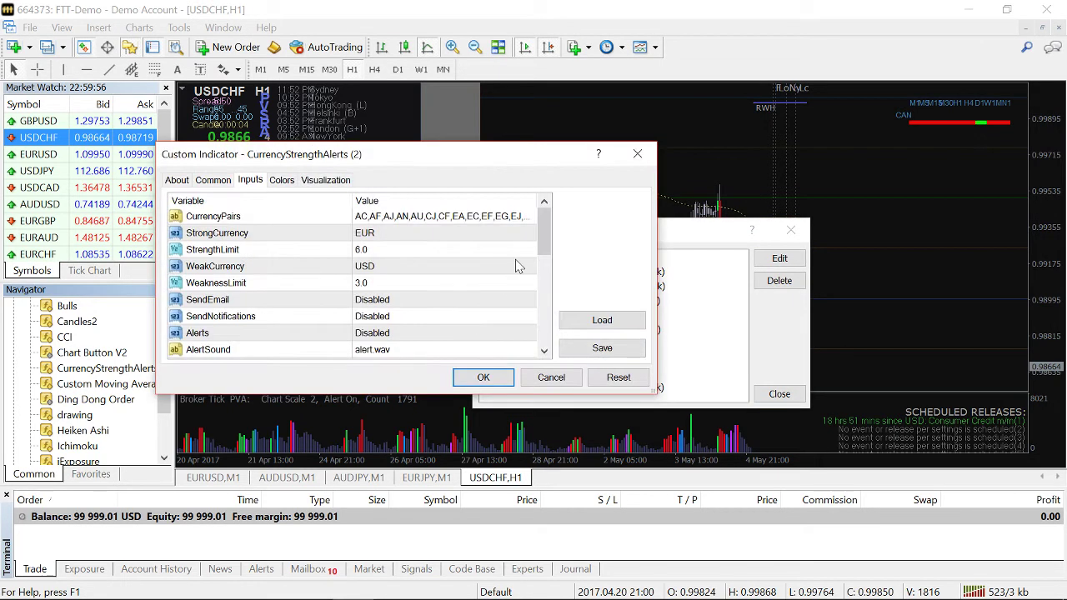
pyautogui.moveTo(540, 250); pyautogui.dragTo(537, 318)
pyautogui.click(445, 249)
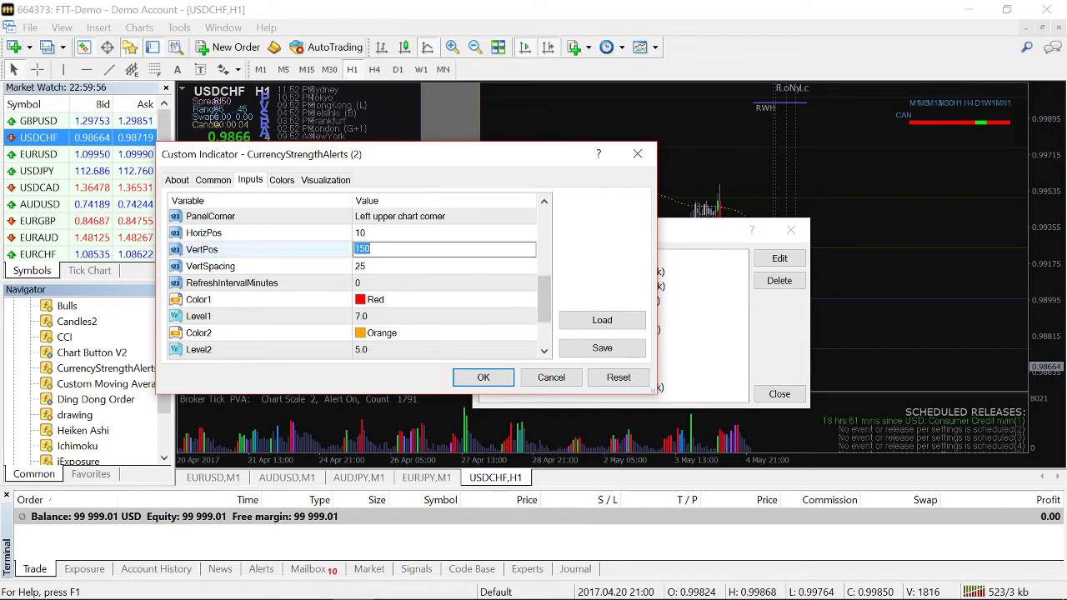
pyautogui.write('10')
pyautogui.click(483, 379)
pyautogui.click(483, 379)
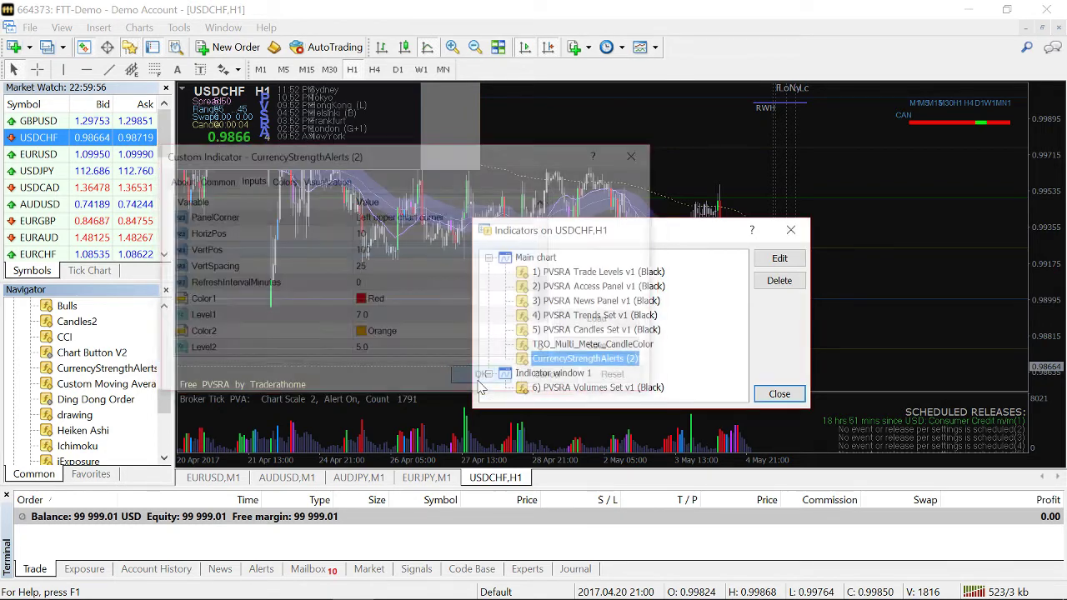
# Reopen the CurrencyStrengthAlerts (2) inputs and set VertPos to 50.
pyautogui.doubleClick(548, 360)
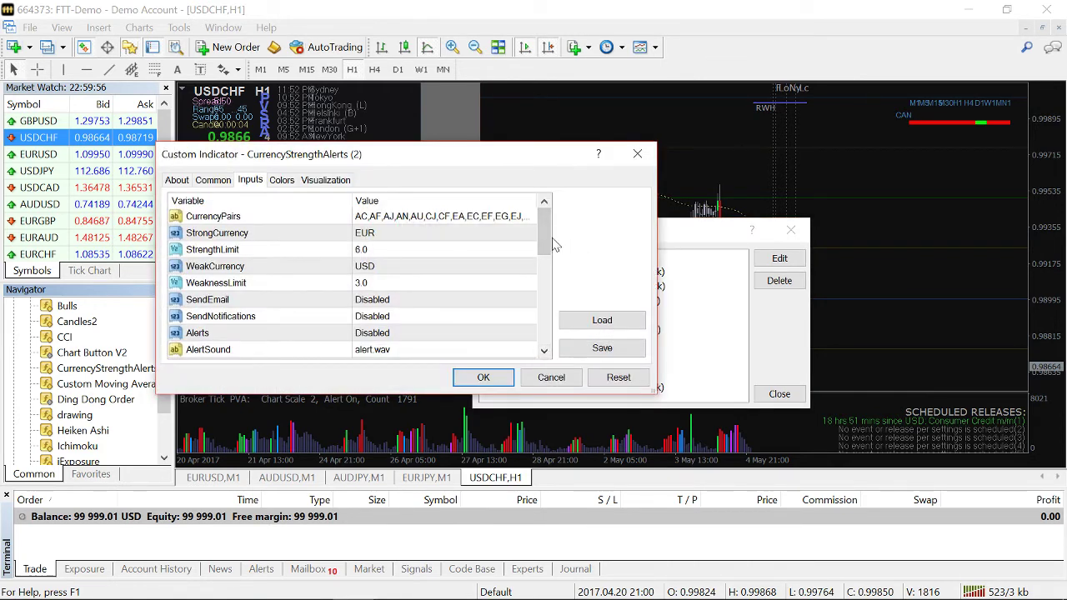
pyautogui.moveTo(548, 242); pyautogui.dragTo(548, 293)
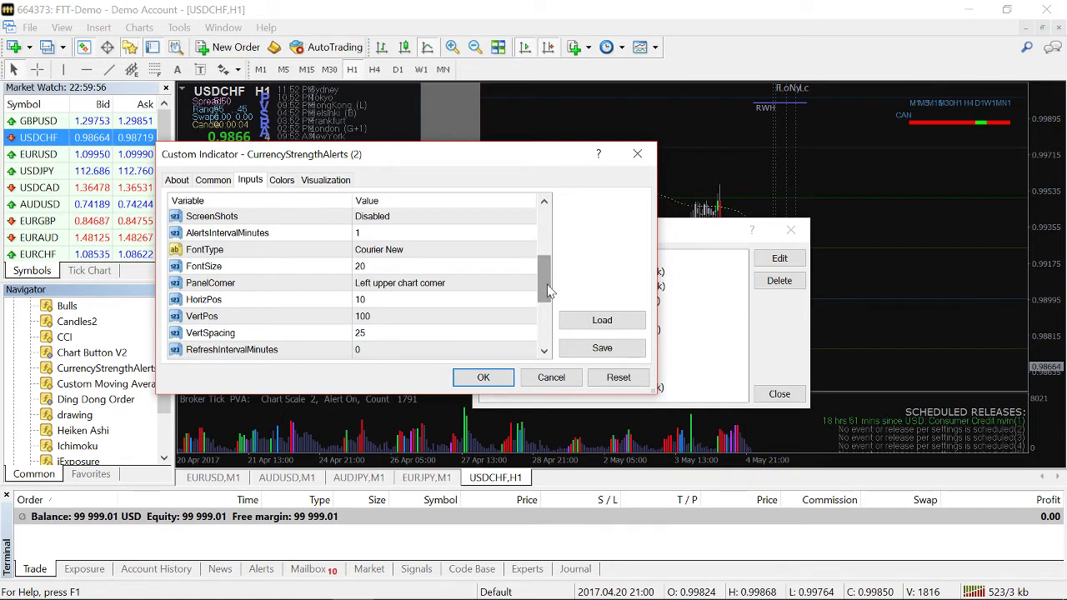
pyautogui.doubleClick(468, 316)
pyautogui.write('50')
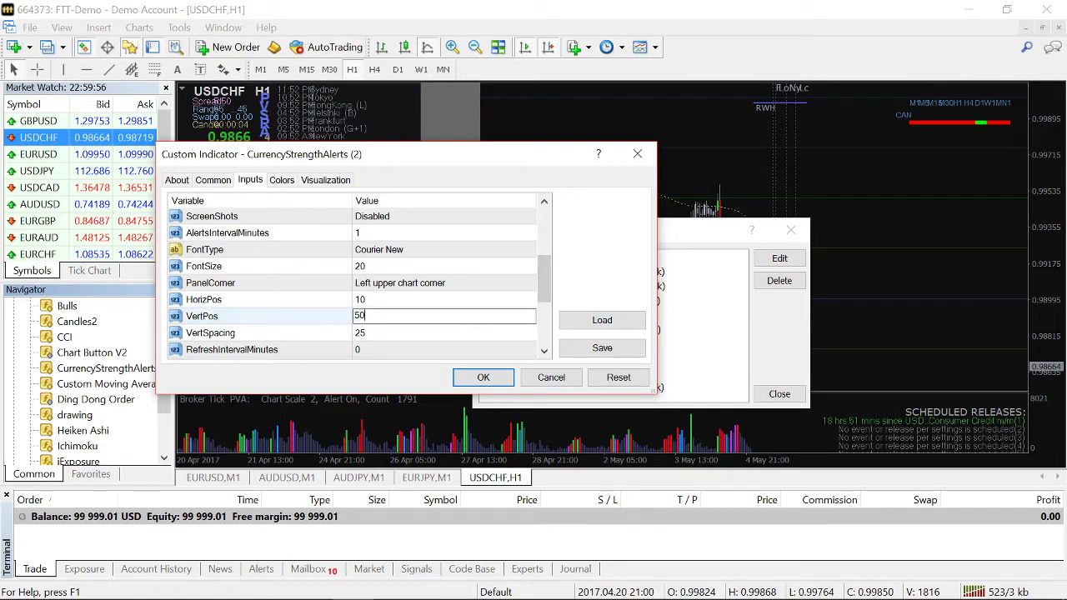
pyautogui.click(471, 377)
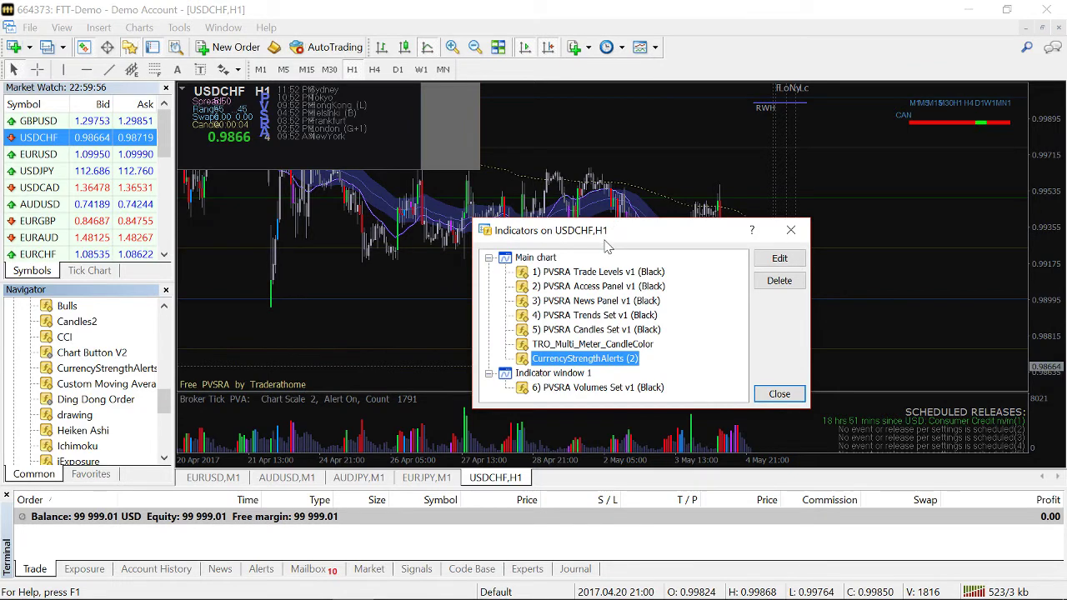
# Shift the indicators list slightly and change the VertPos input of CurrencyStrengthAlerts (2) to 40.
pyautogui.moveTo(607, 240)
pyautogui.mouseDown()
pyautogui.moveTo(809, 386)
pyautogui.moveTo(614, 259)
pyautogui.mouseUp()
pyautogui.doubleClick(600, 379)
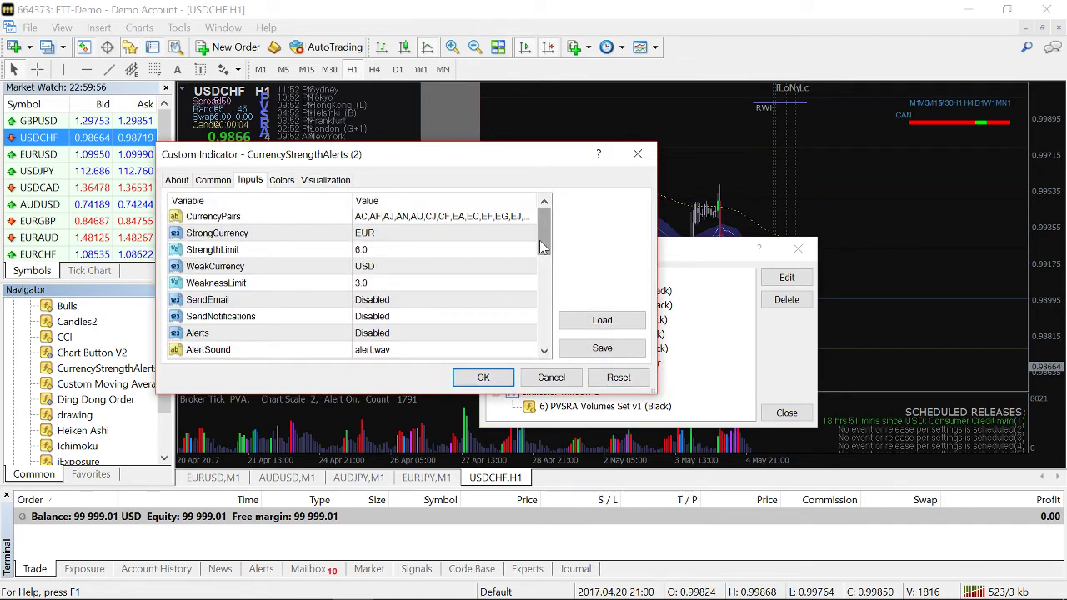
pyautogui.moveTo(539, 240); pyautogui.dragTo(542, 307)
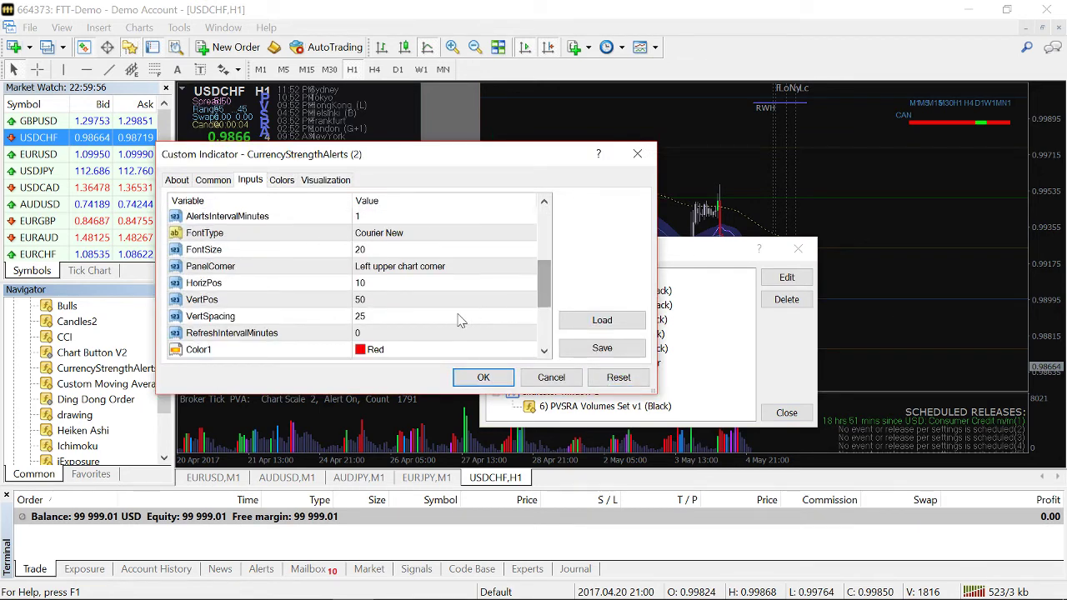
pyautogui.doubleClick(409, 300)
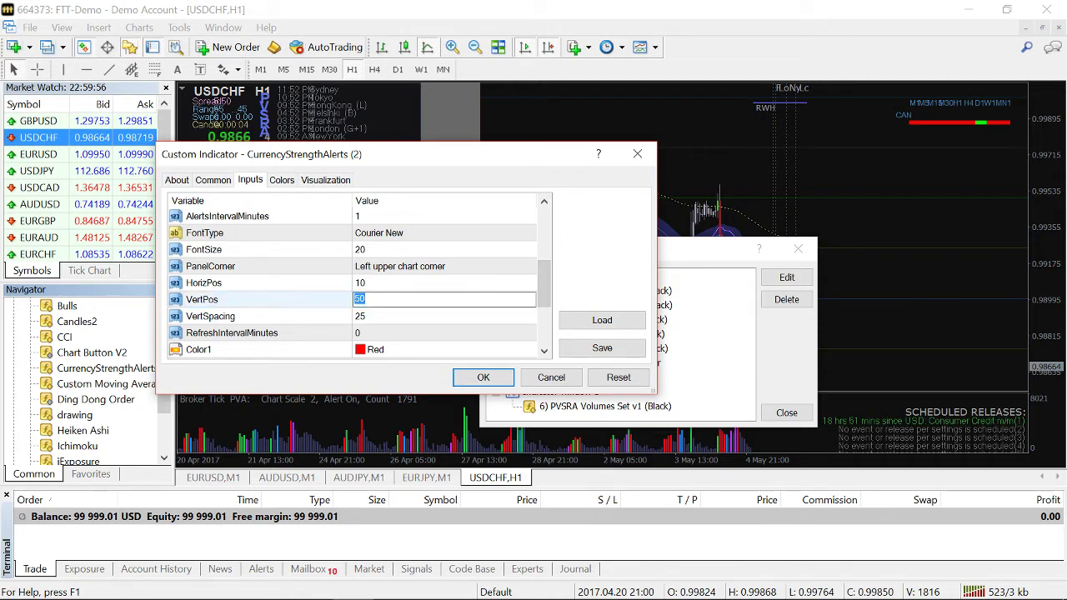
pyautogui.write('40')
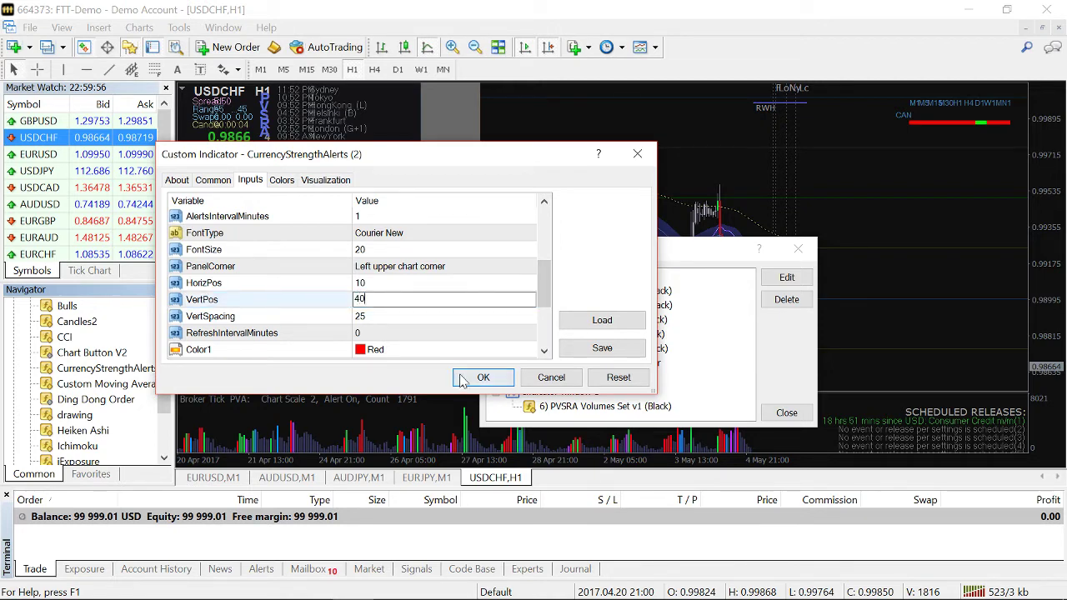
pyautogui.click(483, 376)
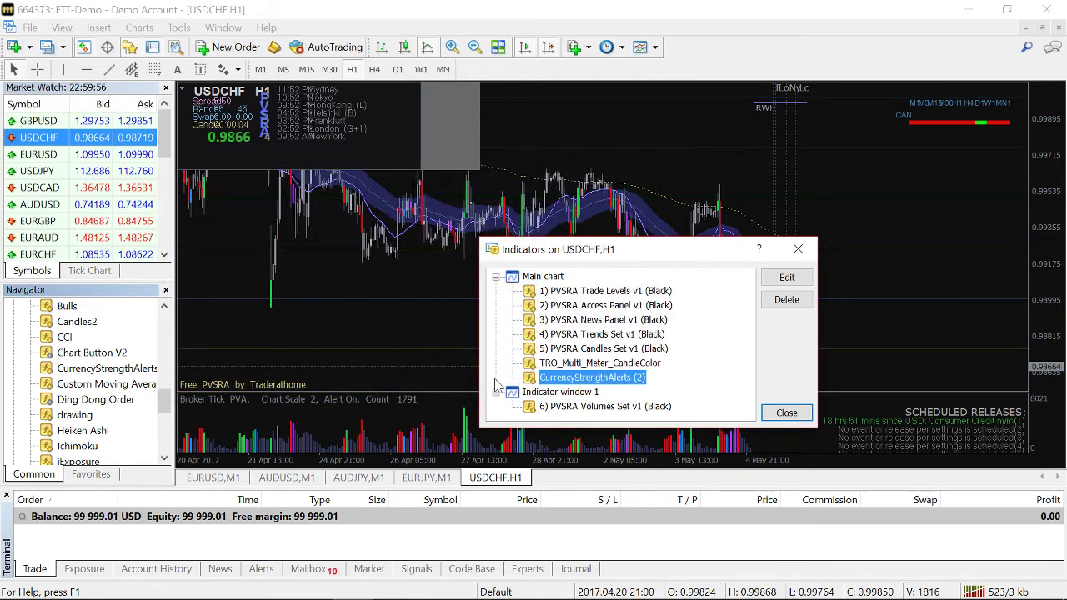
# Set the VertPos input of CurrencyStrengthAlerts (2) to 25 and close the indicators list to check the chart.
pyautogui.doubleClick(550, 378)
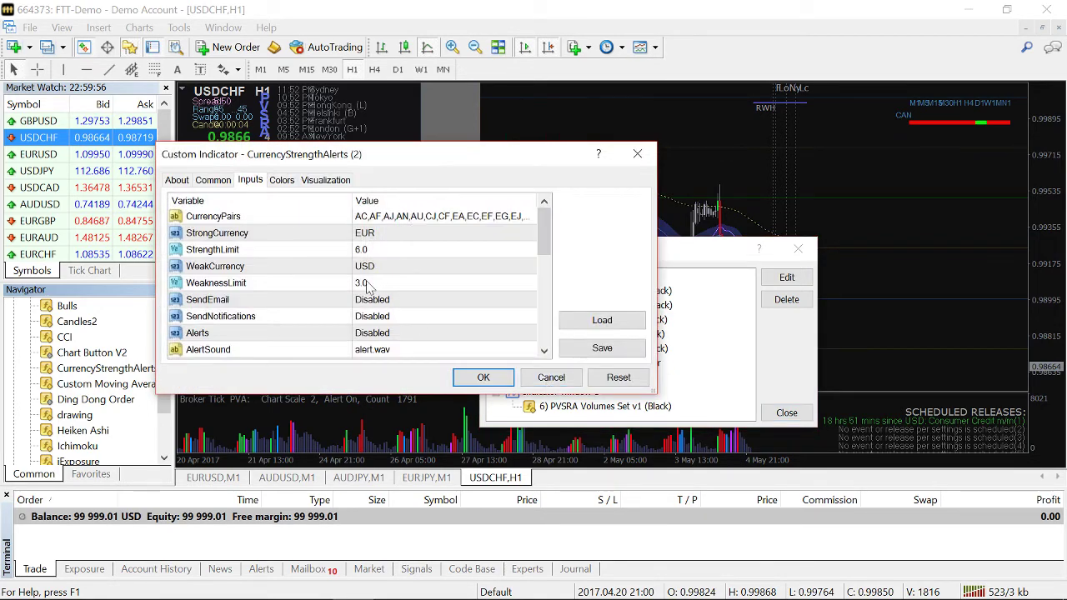
pyautogui.scroll(-5, 367, 288)
pyautogui.scroll(1, 367, 287)
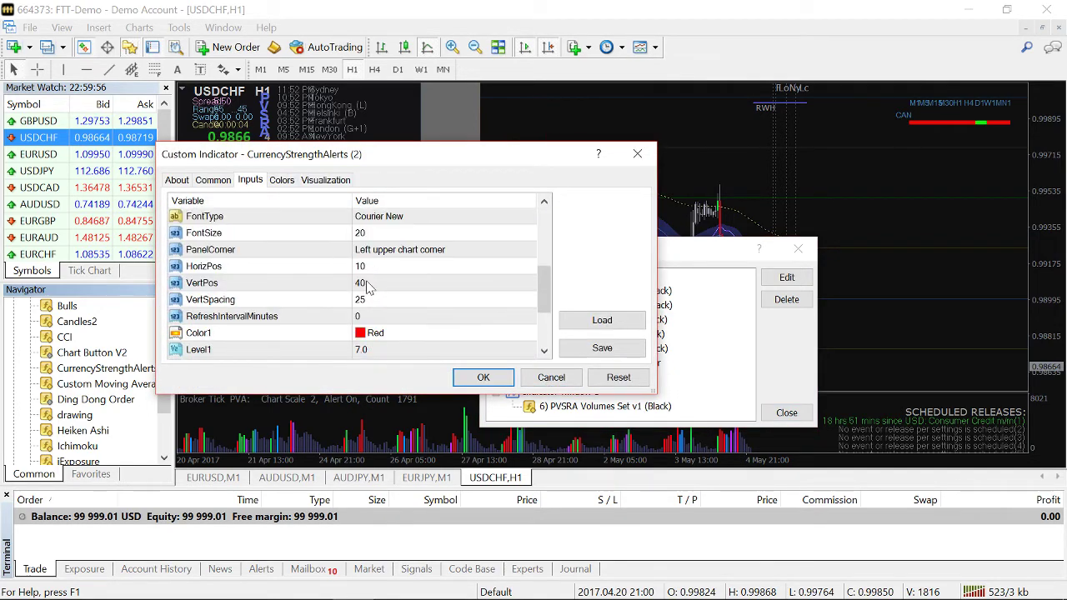
pyautogui.doubleClick(370, 289)
pyautogui.write('25')
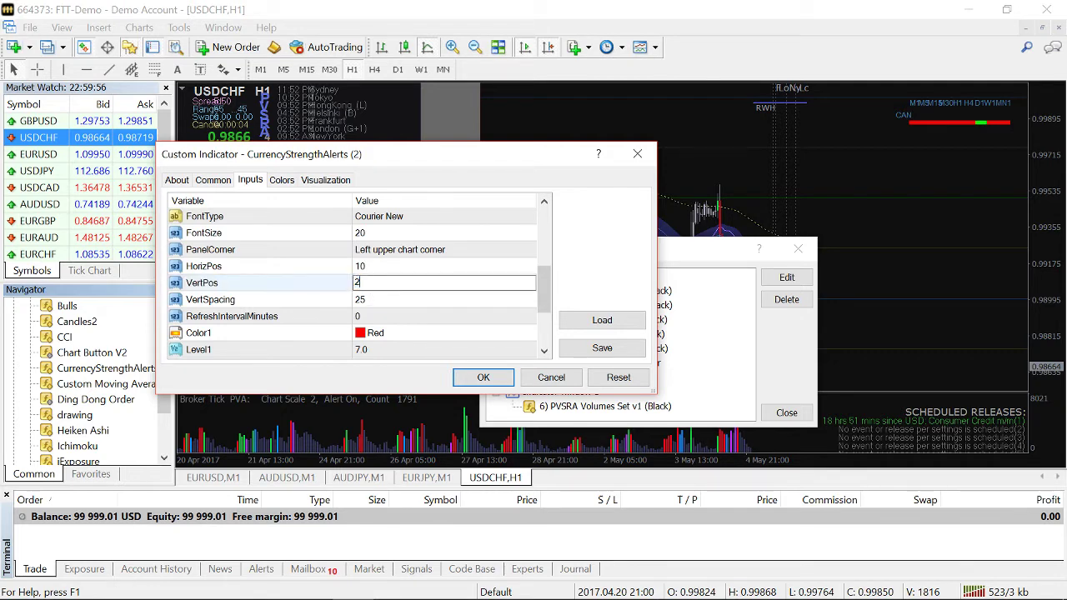
pyautogui.click(482, 380)
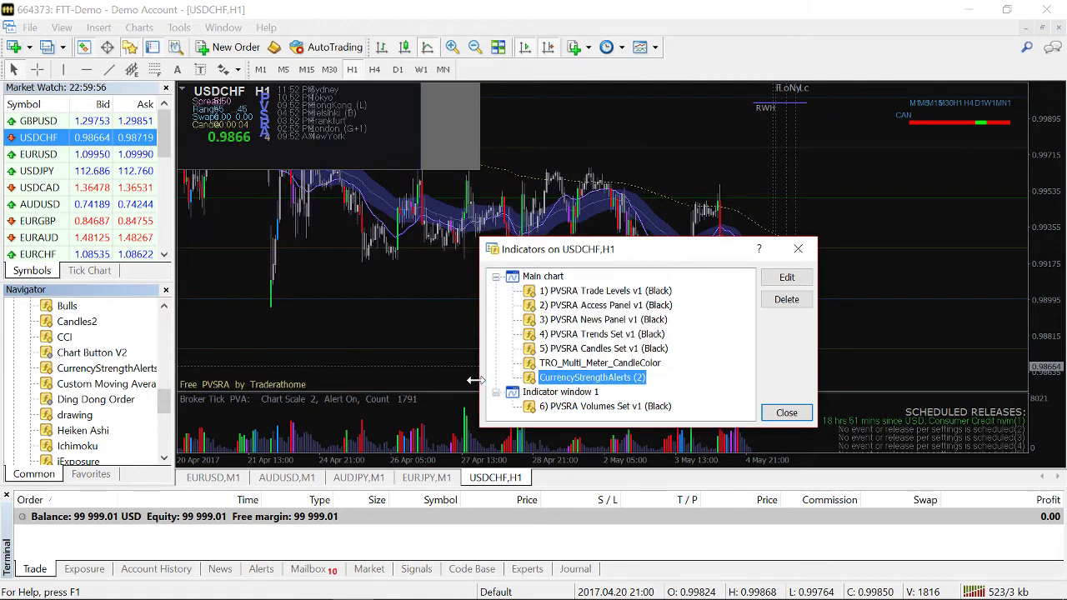
pyautogui.click(773, 415)
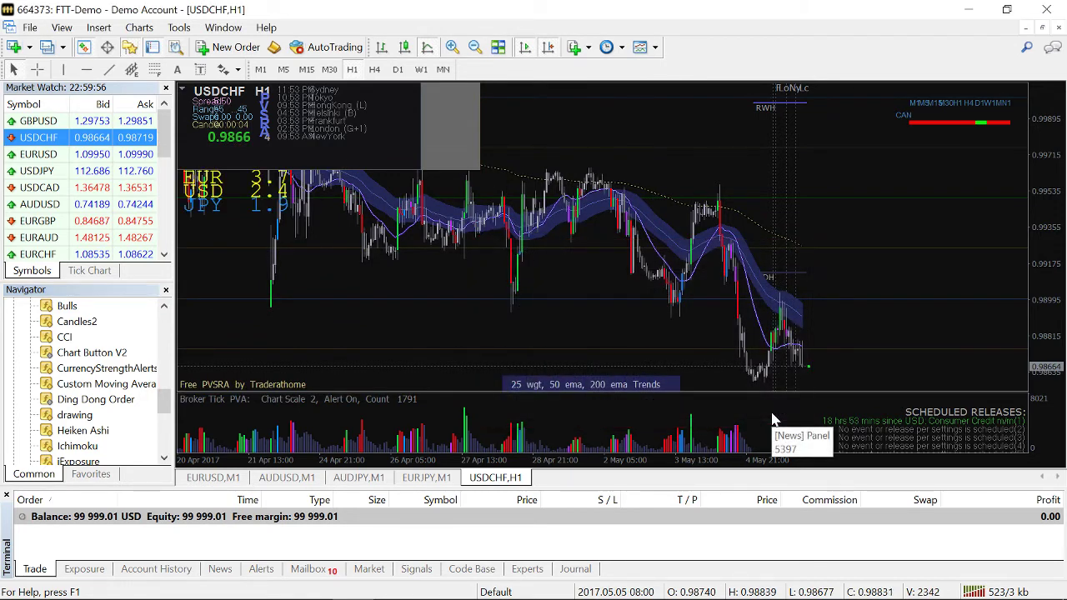
# Lower the CurrencyStrengthAlerts (2) readout on the USDCHF,H1 chart by setting VertPos to 150, and close the indicators list.
pyautogui.rightClick(200, 191)
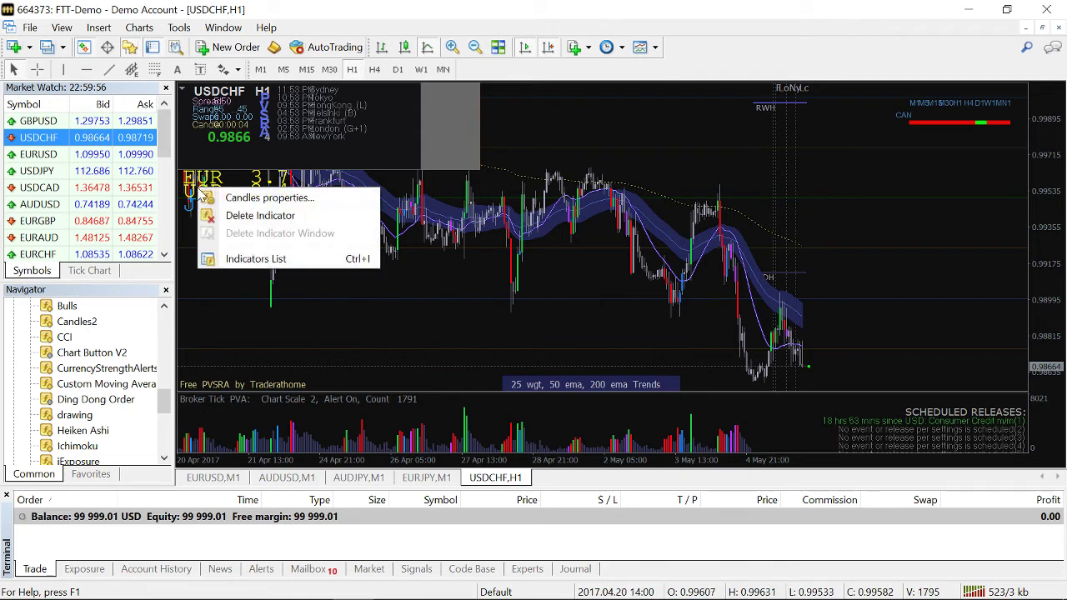
pyautogui.click(251, 260)
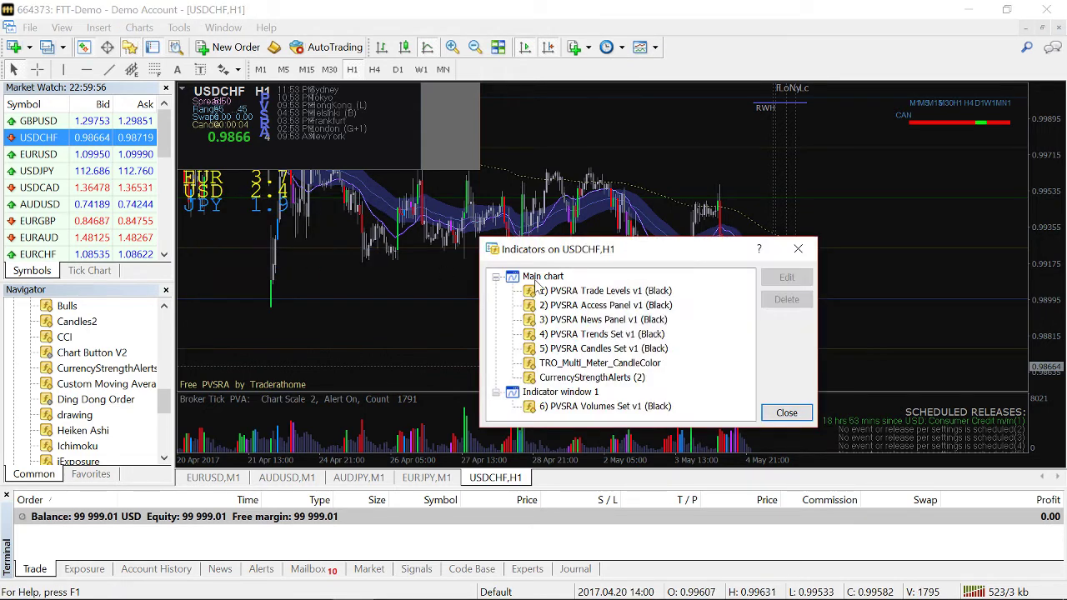
pyautogui.doubleClick(573, 380)
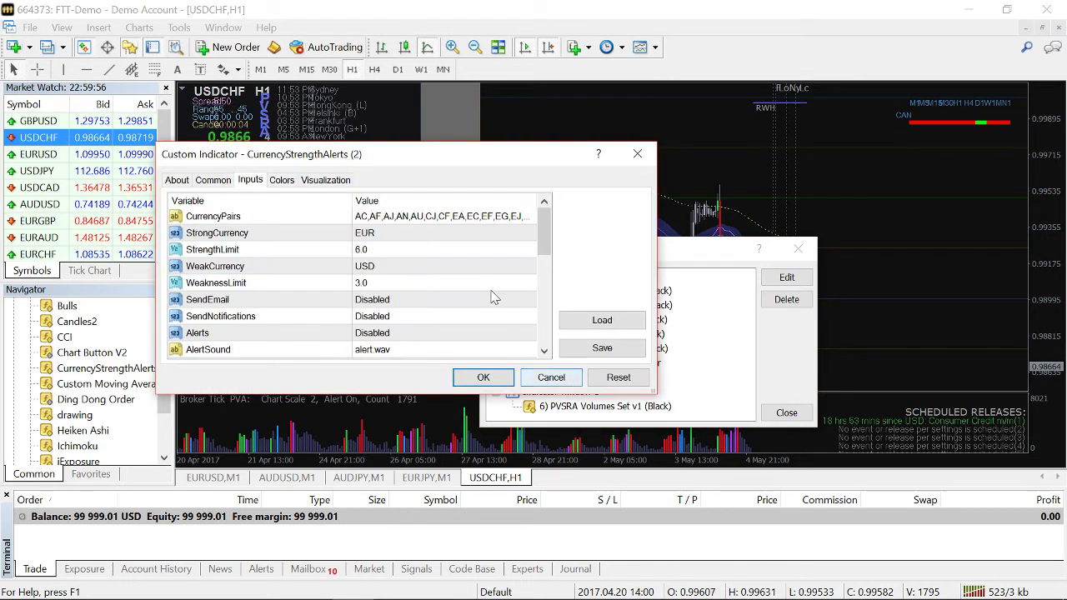
pyautogui.moveTo(550, 246); pyautogui.dragTo(550, 298)
pyautogui.click(392, 299)
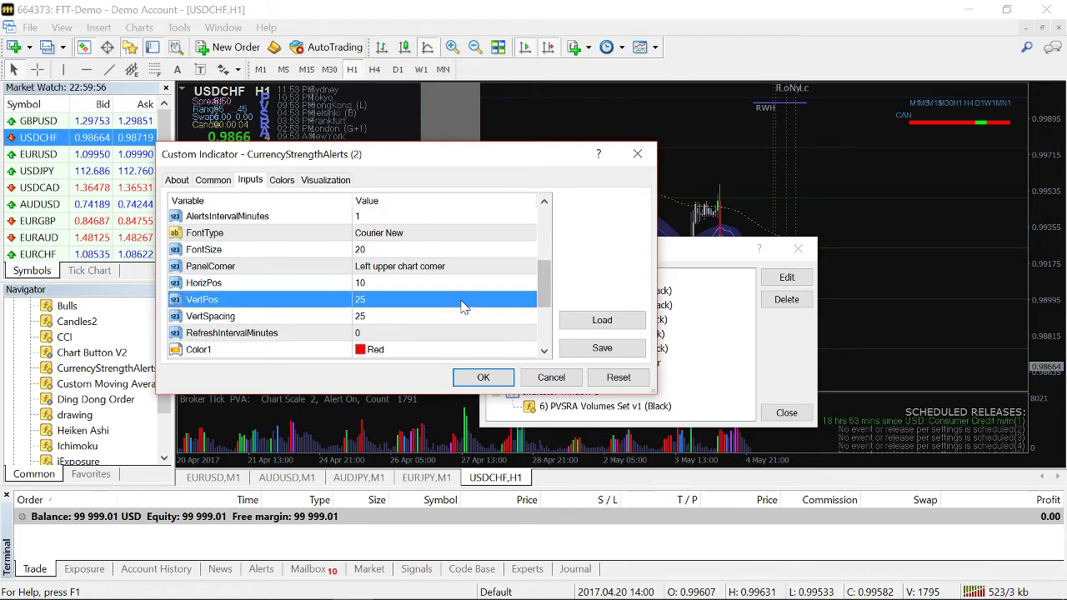
pyautogui.click(392, 299)
pyautogui.write('150')
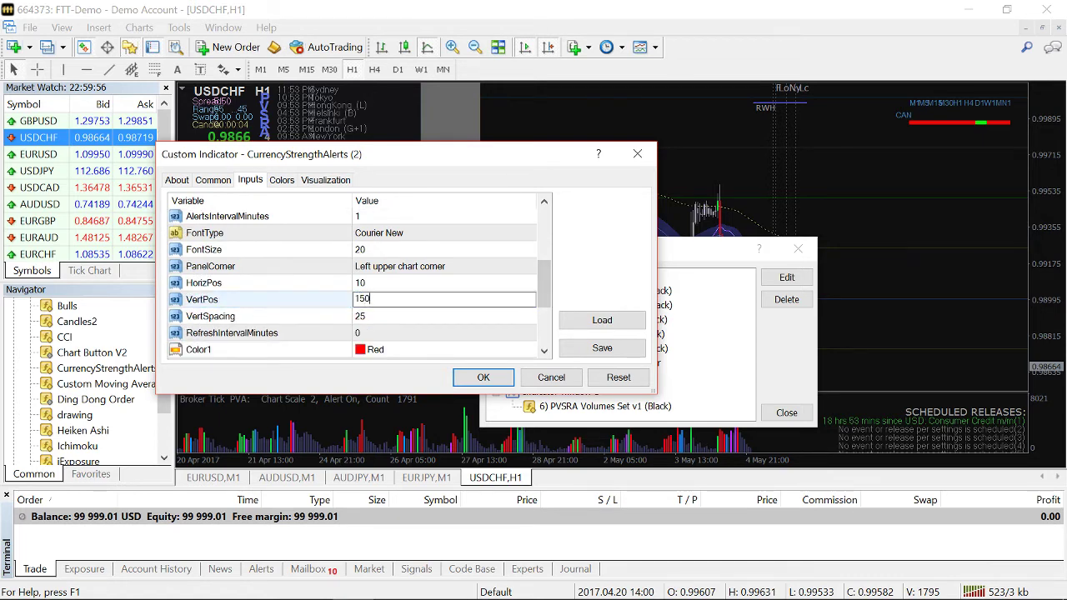
pyautogui.click(471, 382)
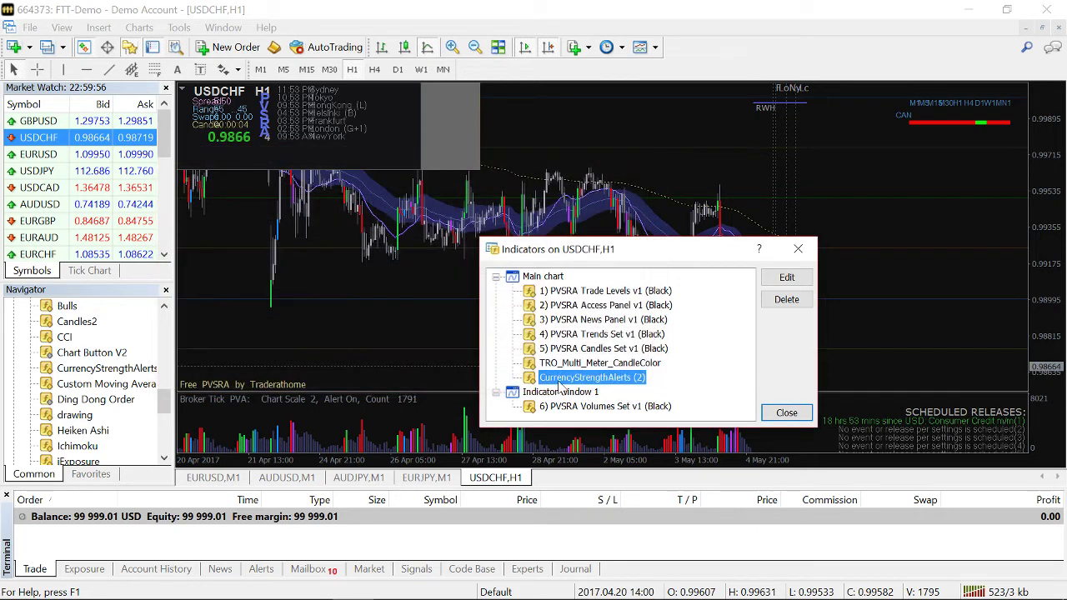
pyautogui.click(775, 413)
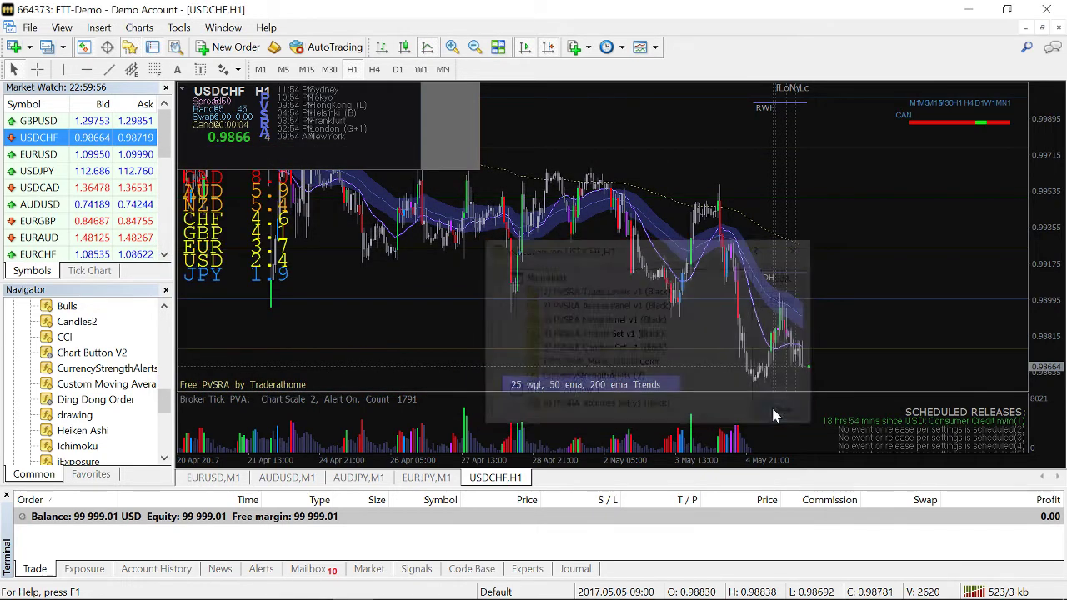
# Set the VertPos input of CurrencyStrengthAlerts (2) on the USDCHF,H1 chart to 170 and close the indicators list.
pyautogui.rightClick(273, 221)
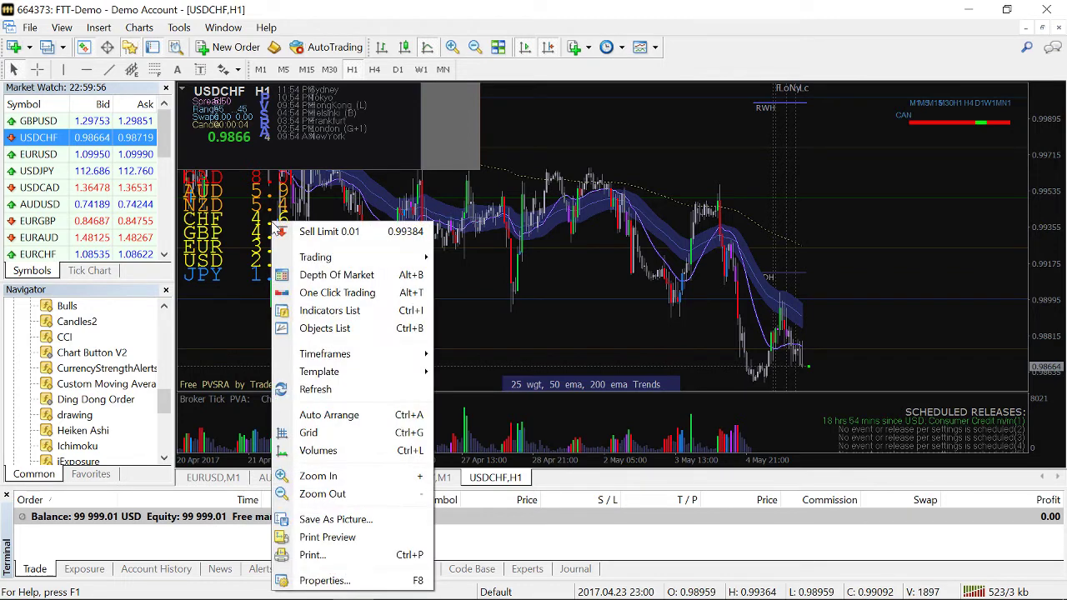
pyautogui.click(296, 311)
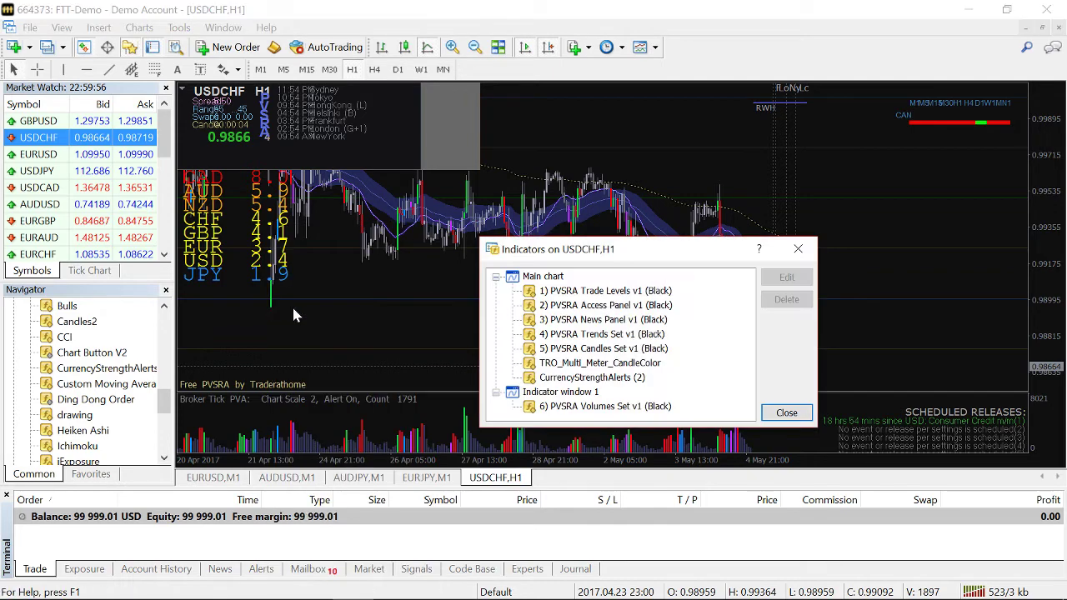
pyautogui.doubleClick(552, 377)
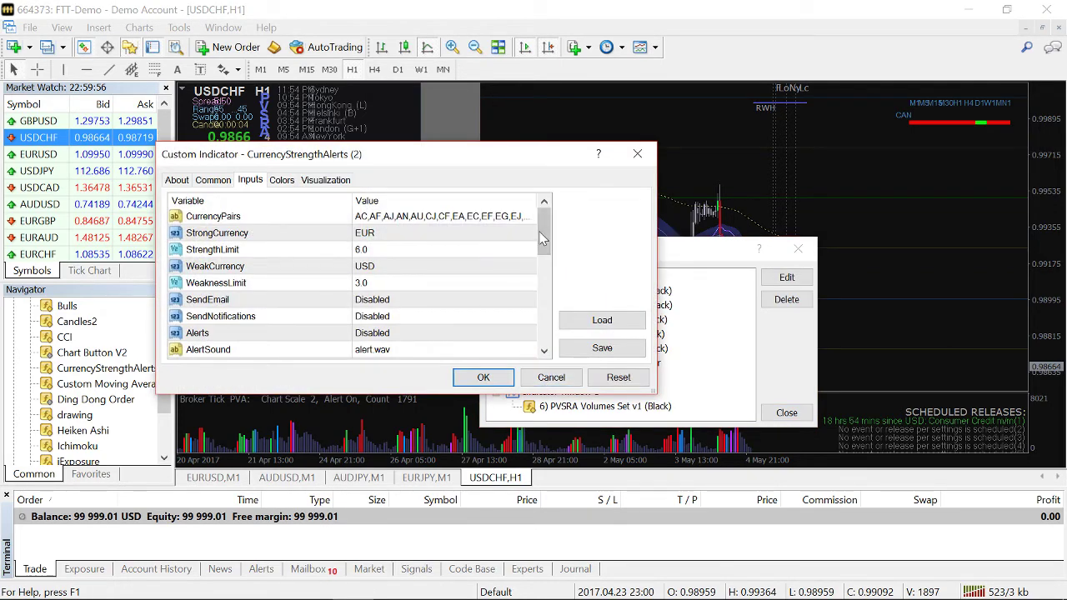
pyautogui.moveTo(540, 232); pyautogui.dragTo(541, 279)
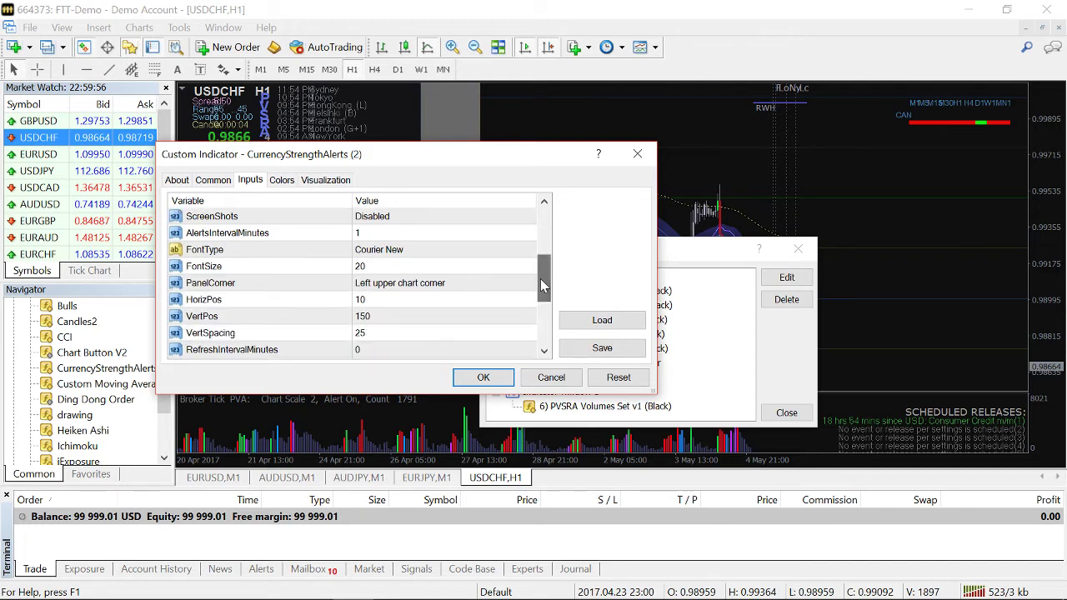
pyautogui.doubleClick(500, 315)
pyautogui.write('170')
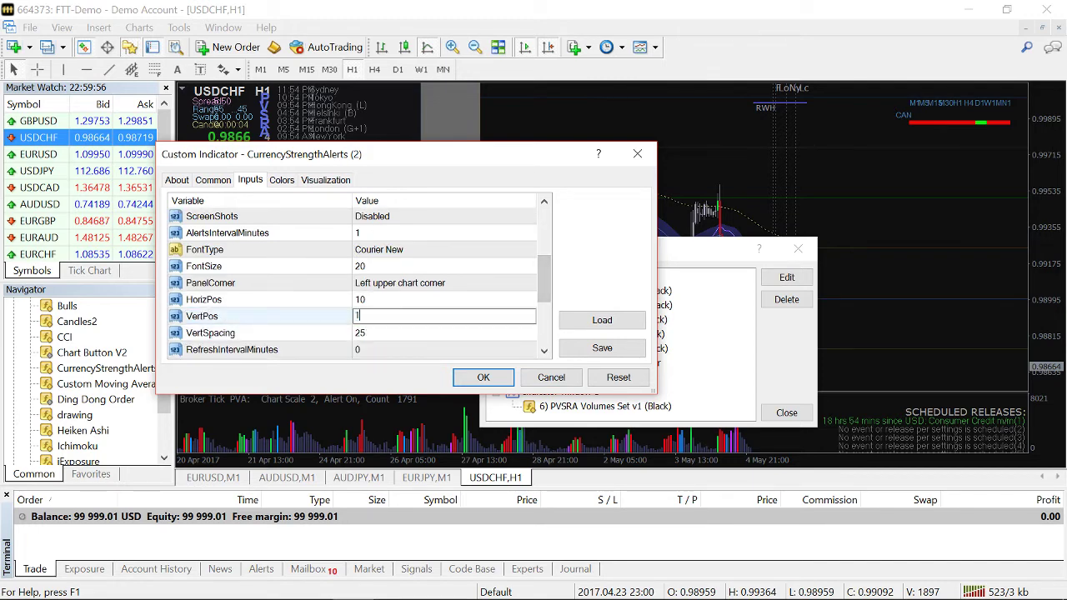
pyautogui.click(483, 377)
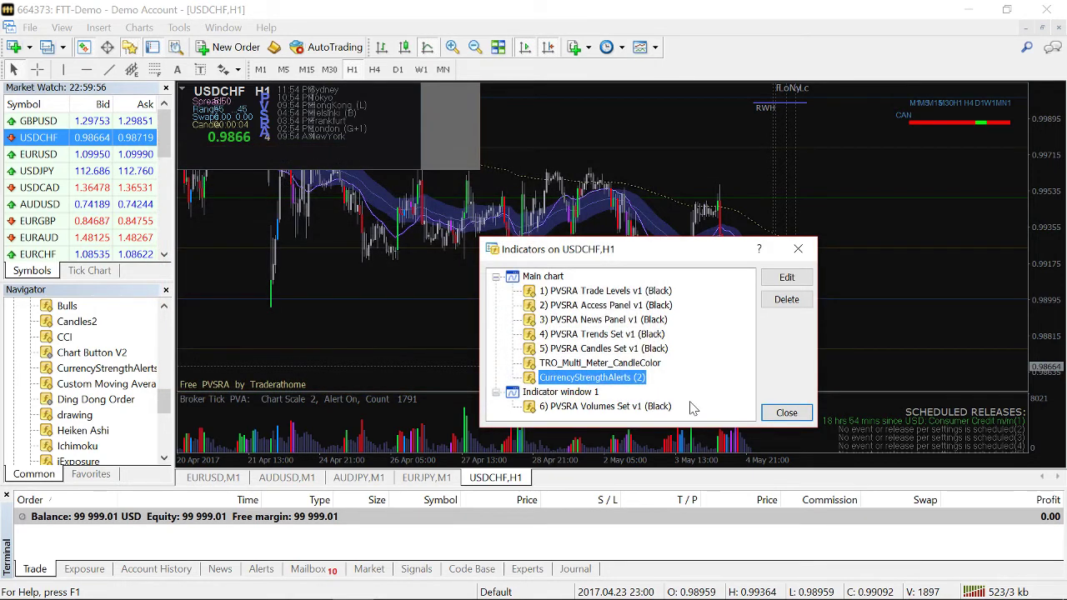
pyautogui.click(779, 412)
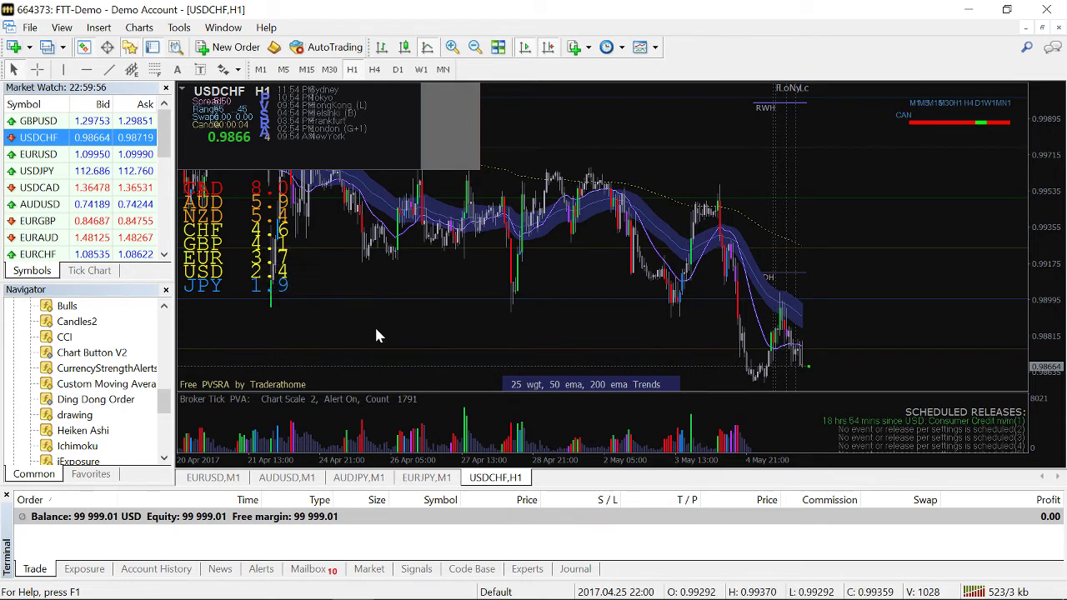
# Attach the OrderOnChart_v2.5_OrderLimit1 expert advisor to the USDCHF,H1 chart with live trading allowed.
pyautogui.click(164, 460)
pyautogui.click(164, 460)
pyautogui.click(164, 460)
pyautogui.click(165, 460)
pyautogui.click(164, 460)
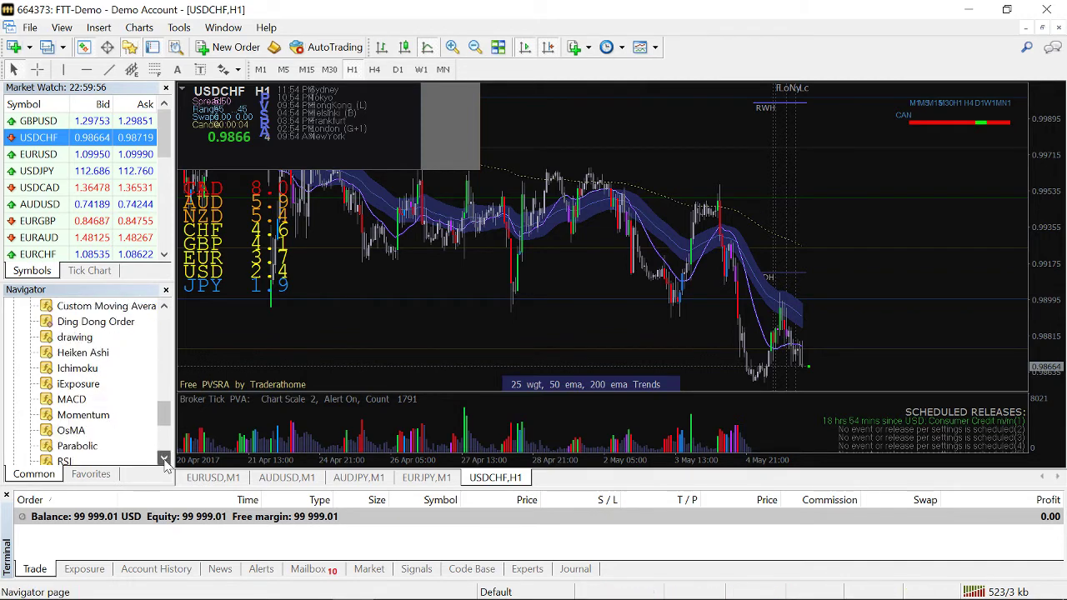
pyautogui.click(164, 460)
pyautogui.click(164, 460)
pyautogui.click(164, 460)
pyautogui.click(164, 460)
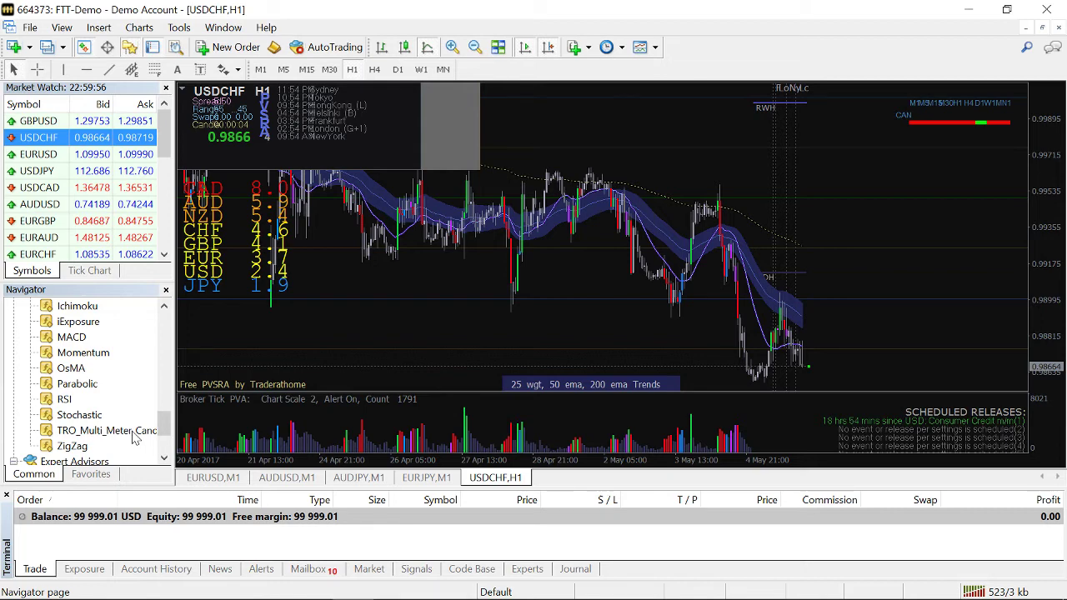
pyautogui.moveTo(163, 431); pyautogui.dragTo(162, 401)
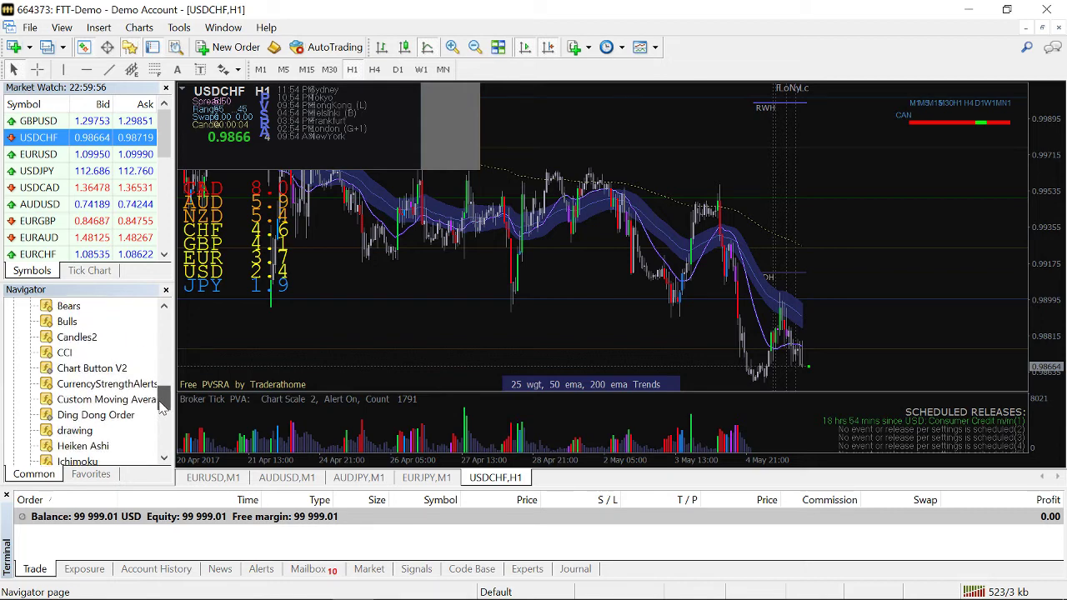
pyautogui.moveTo(161, 414); pyautogui.dragTo(162, 448)
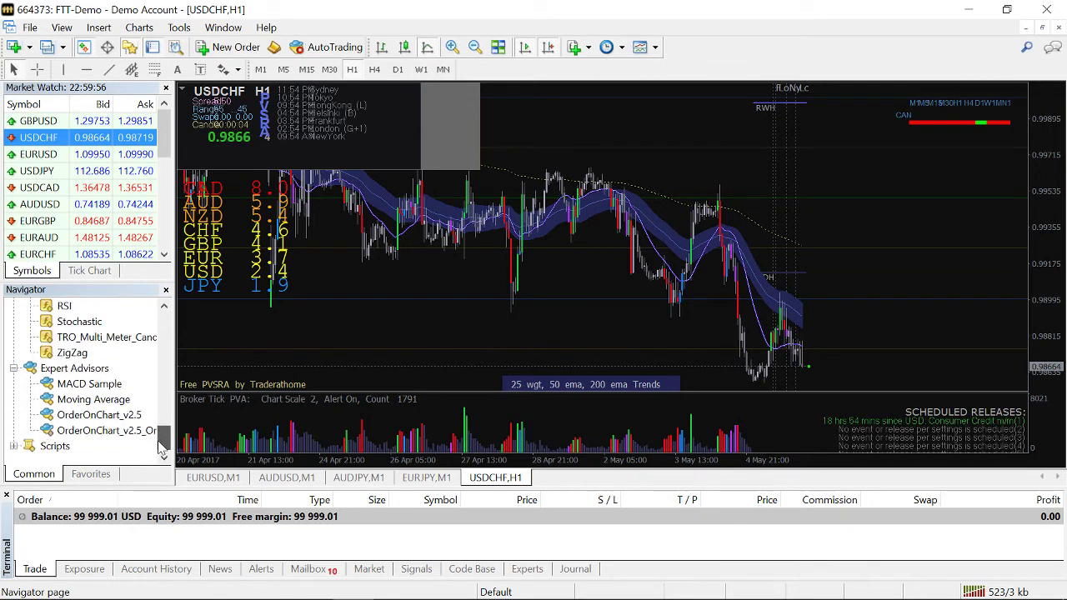
pyautogui.doubleClick(108, 431)
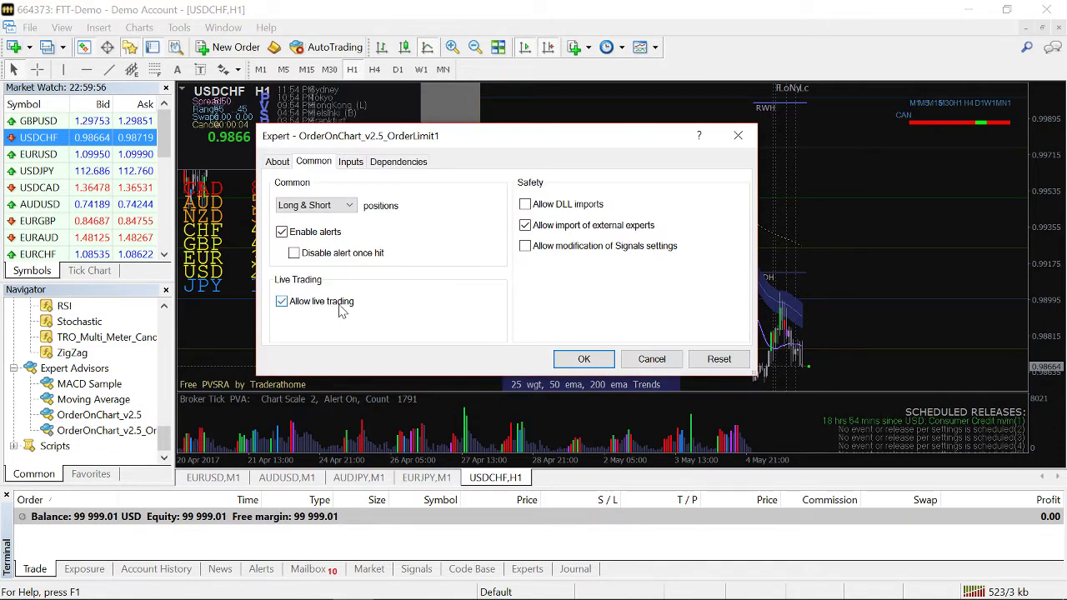
pyautogui.click(583, 359)
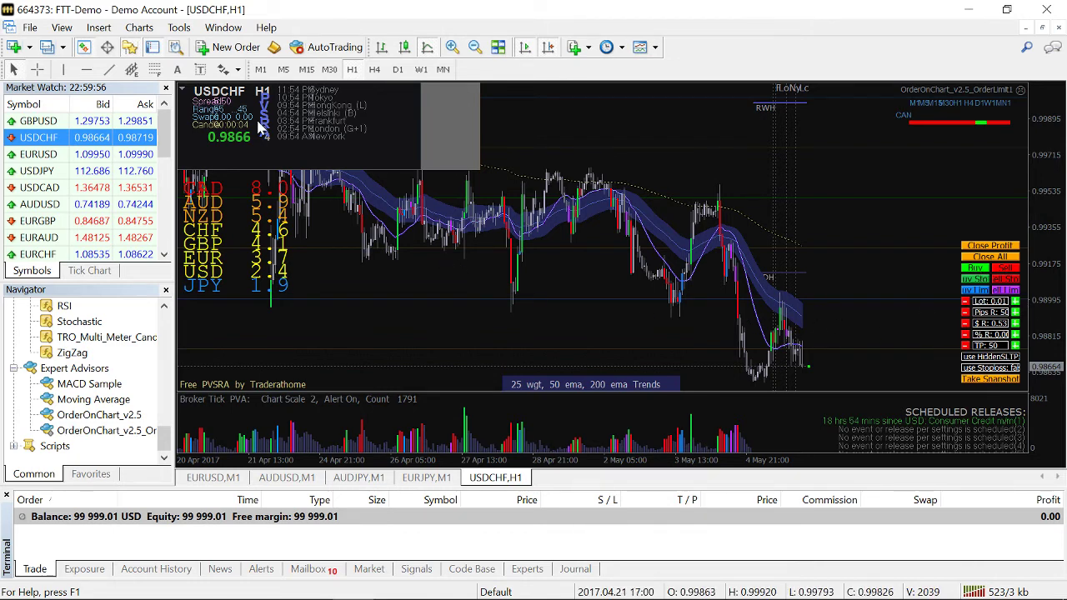
# Switch the USDCHF chart to the M1 timeframe and start adding the Candles2 indicator to it.
pyautogui.click(260, 70)
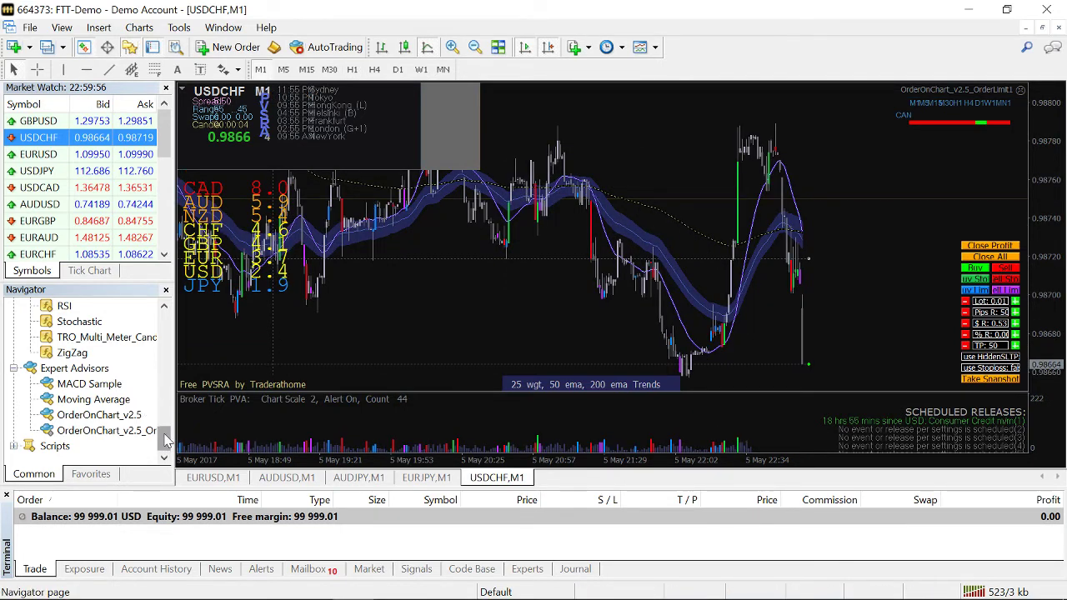
pyautogui.moveTo(165, 440); pyautogui.dragTo(155, 393)
pyautogui.click(84, 385)
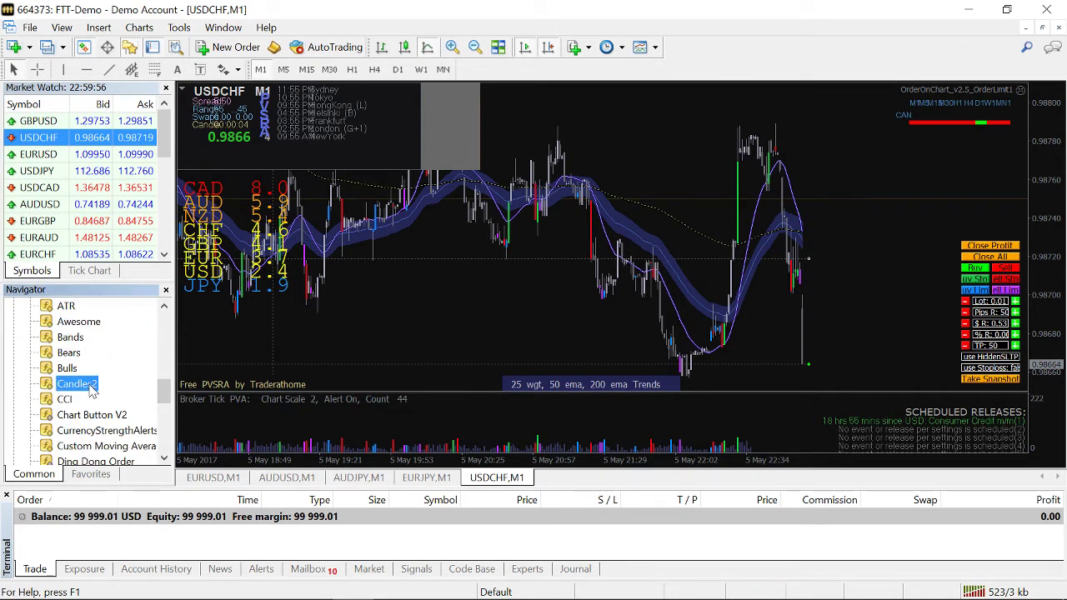
pyautogui.click(163, 457)
pyautogui.click(164, 458)
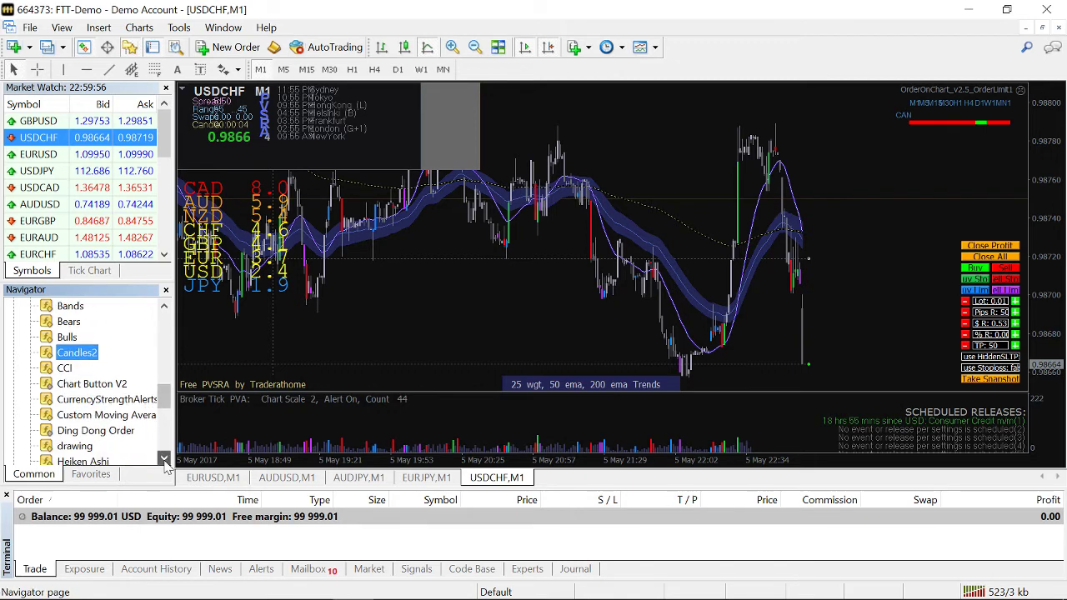
pyautogui.click(78, 448)
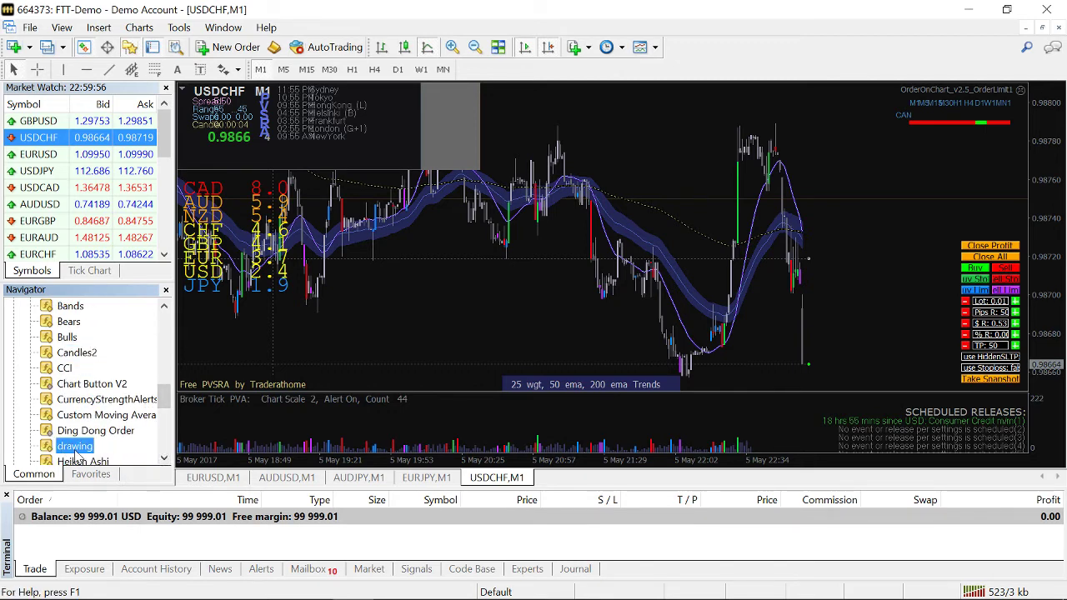
pyautogui.click(78, 353)
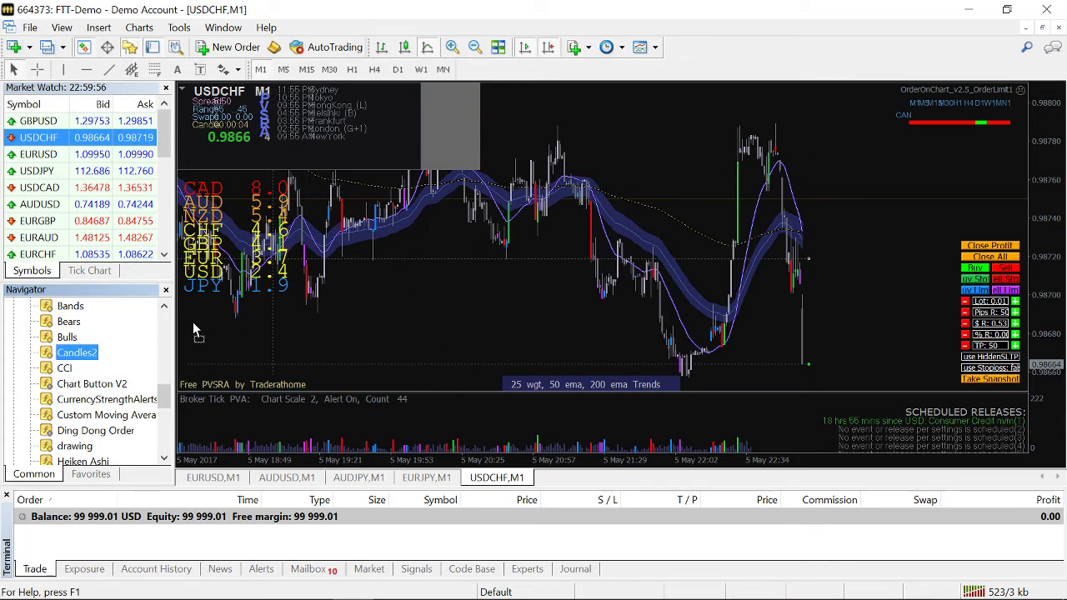
pyautogui.moveTo(395, 280); pyautogui.dragTo(466, 274)
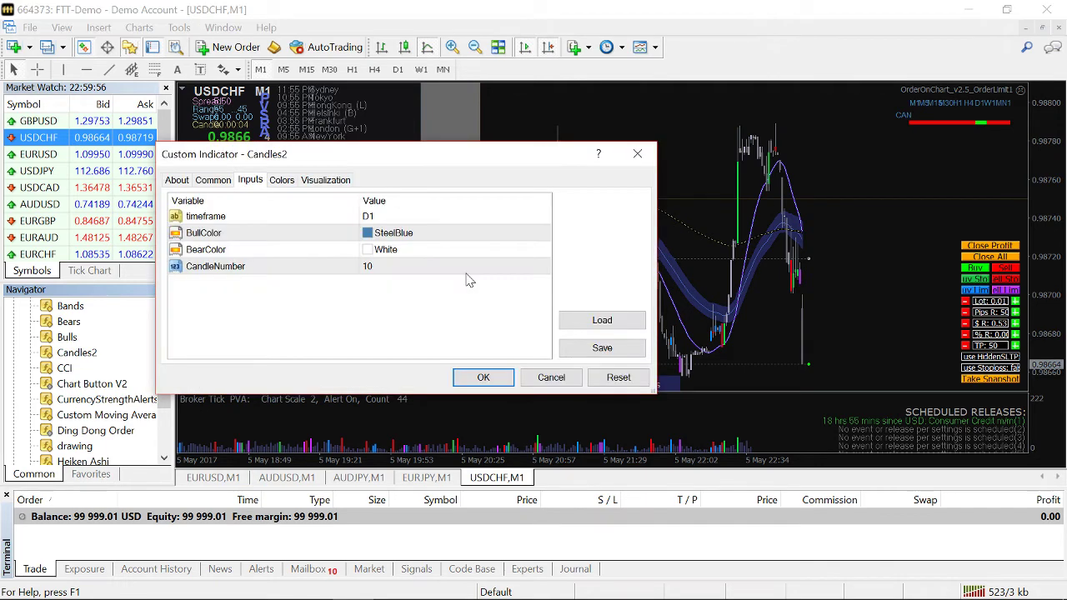
# Set the timeframe input of the Candles2 indicator to H1.
pyautogui.doubleClick(383, 217)
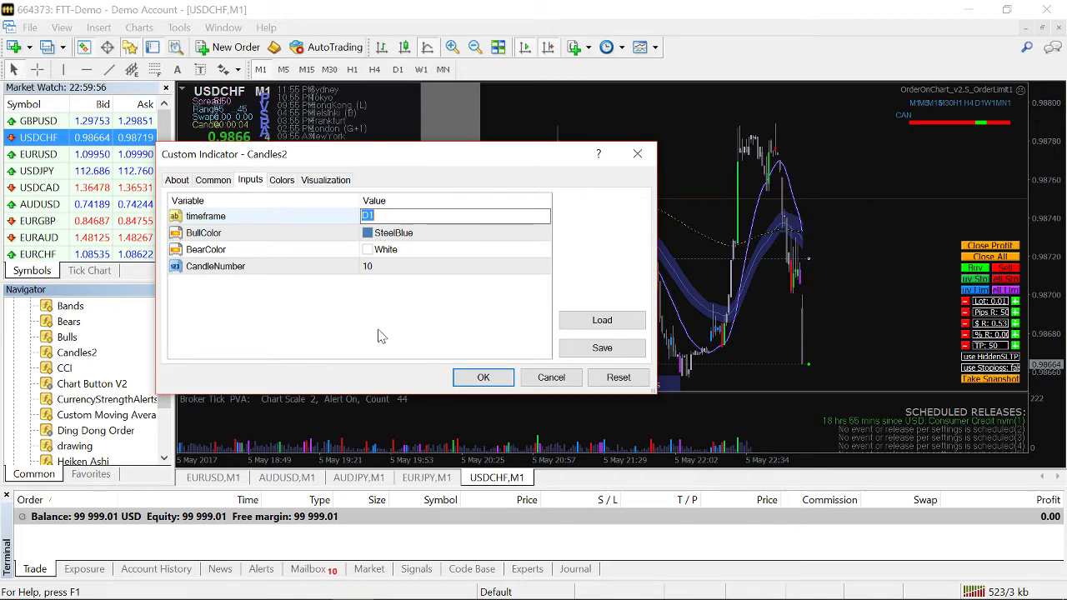
pyautogui.write('H')
pyautogui.click(366, 335)
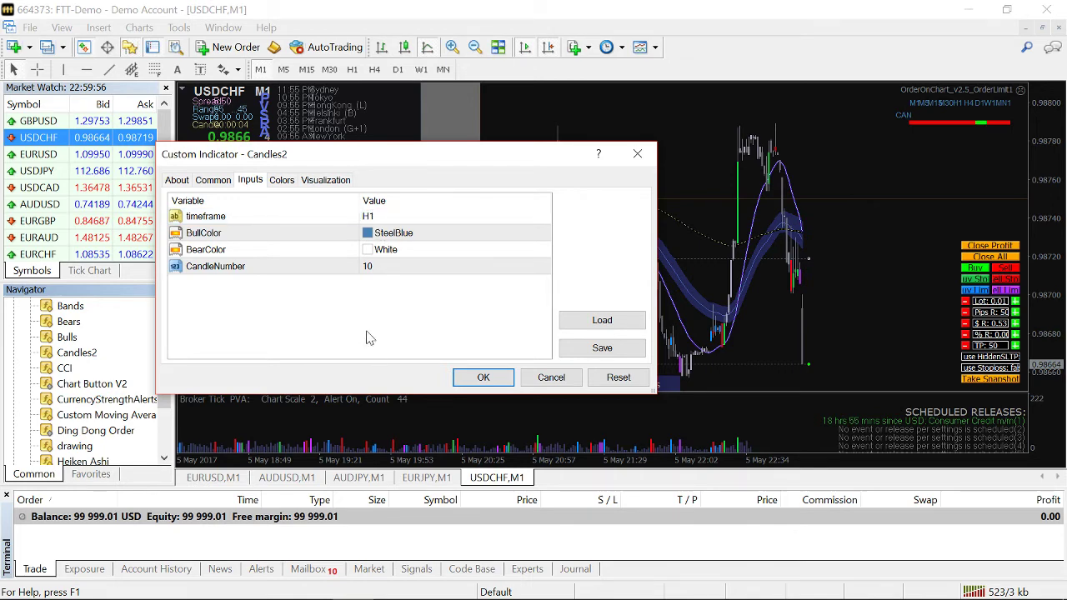
# Set the Candles2 BullColor to DarkGreen and BearColor to FireBrick, and apply the indicator to the chart.
pyautogui.click(367, 239)
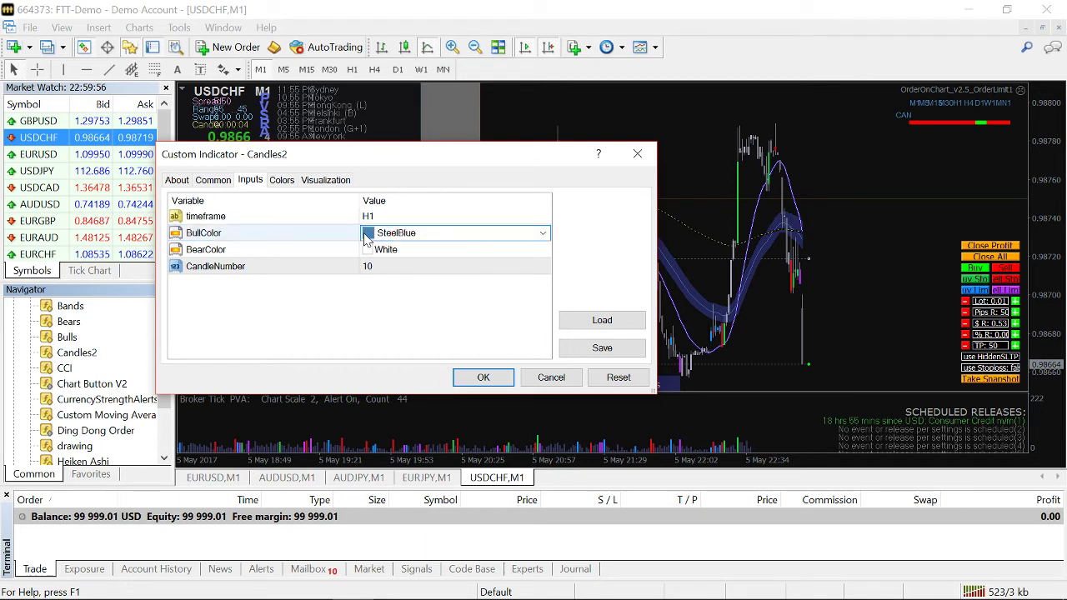
pyautogui.click(370, 239)
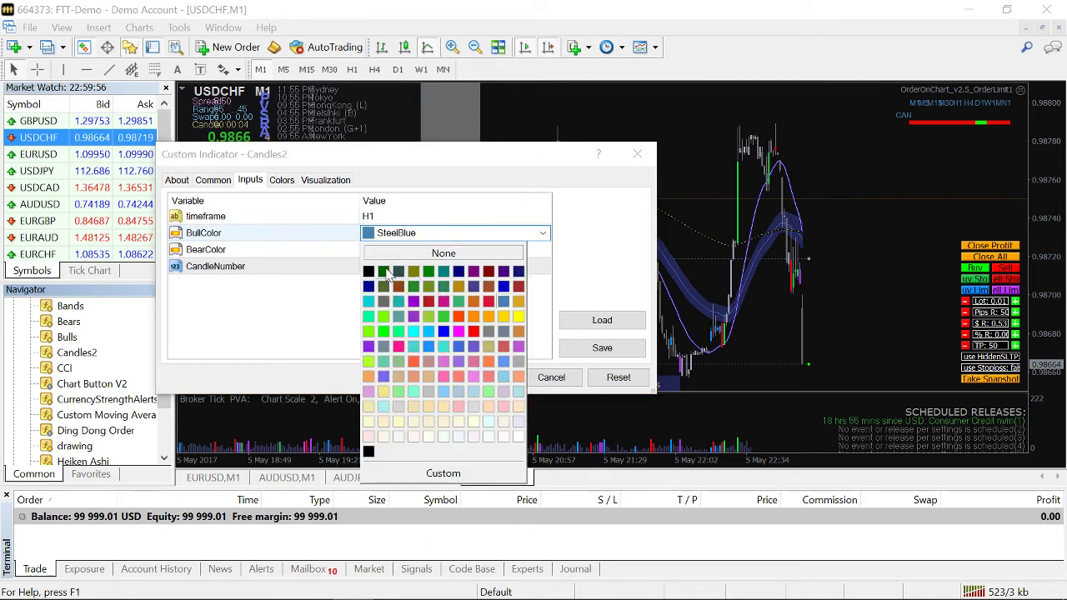
pyautogui.click(385, 272)
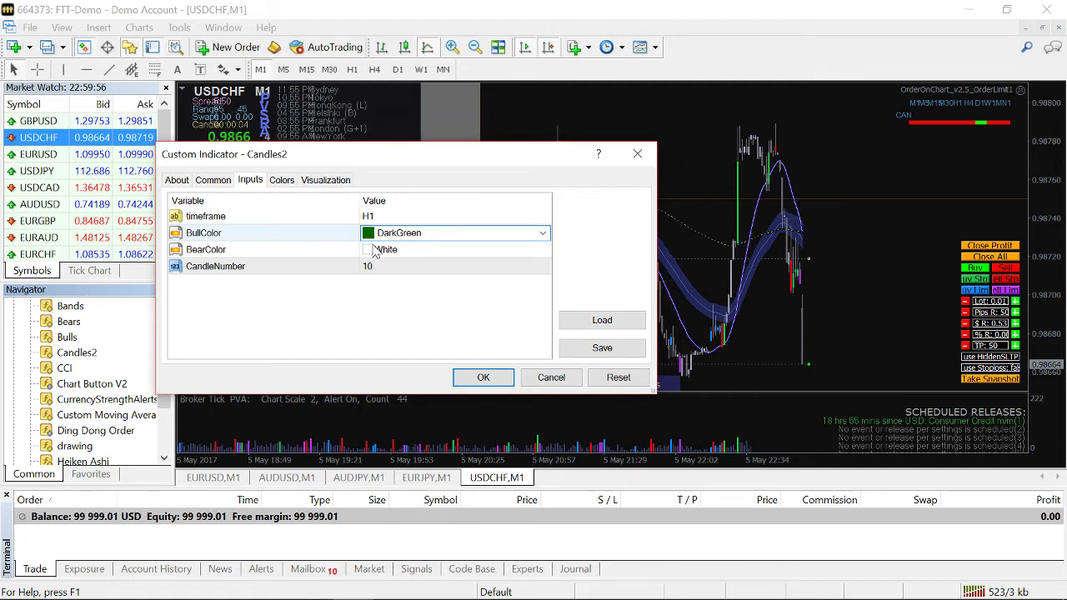
pyautogui.click(381, 252)
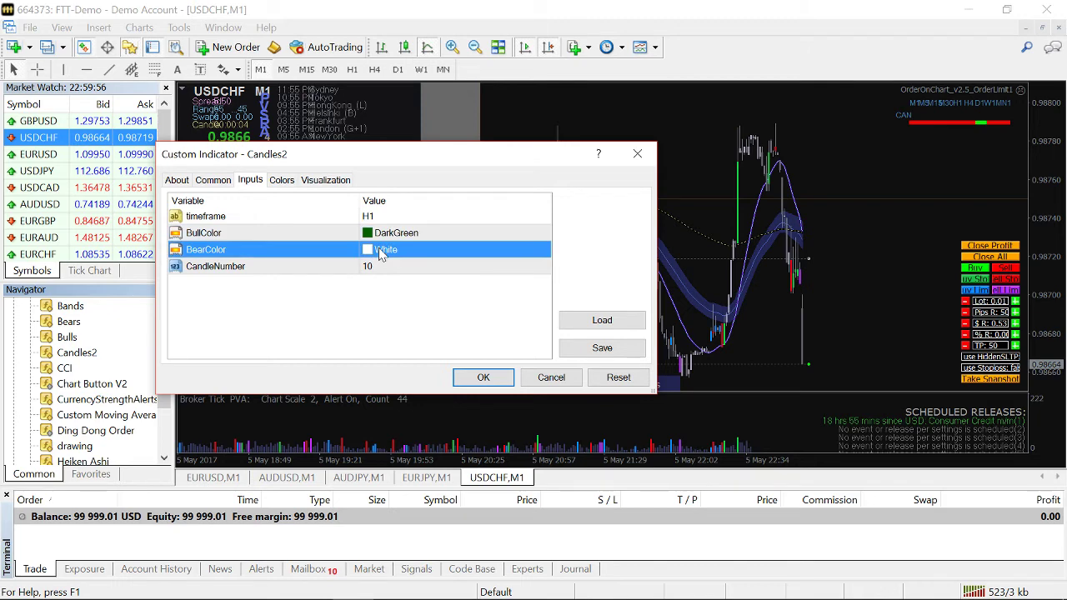
pyautogui.click(542, 252)
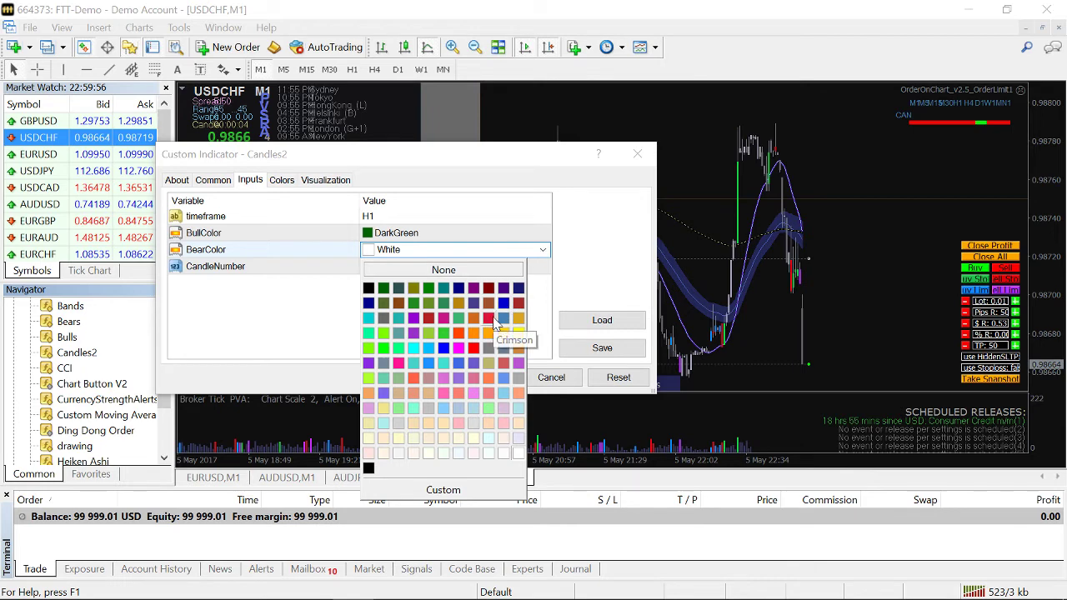
pyautogui.click(428, 321)
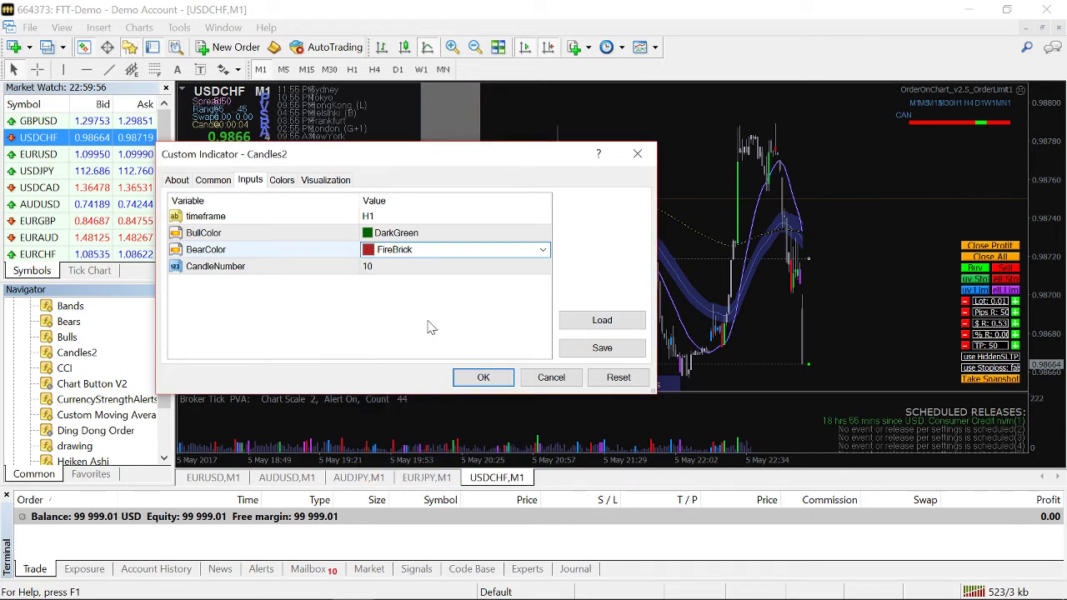
pyautogui.click(429, 327)
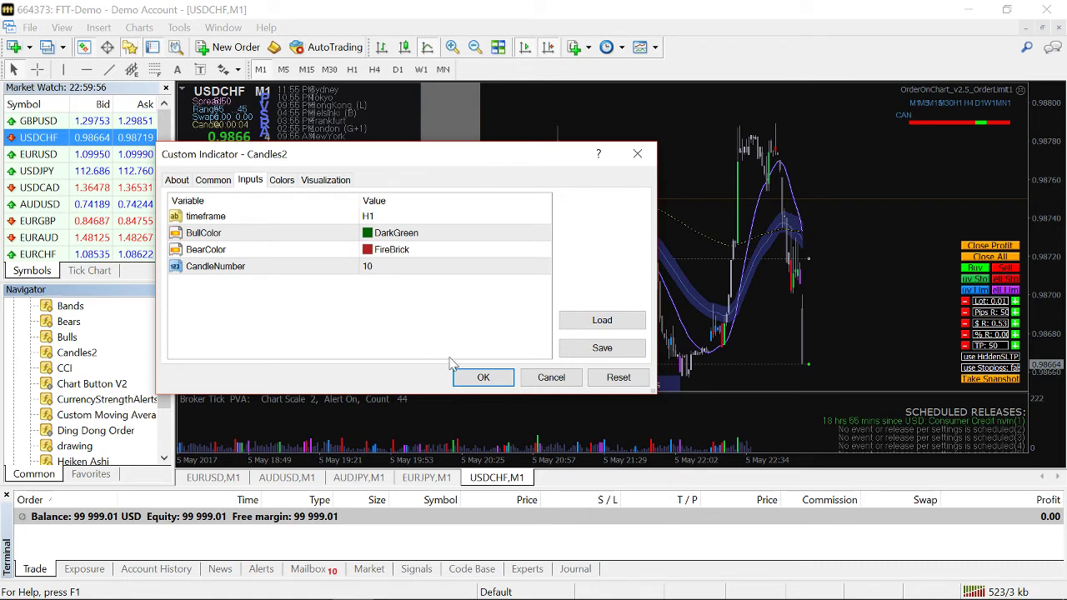
pyautogui.click(472, 379)
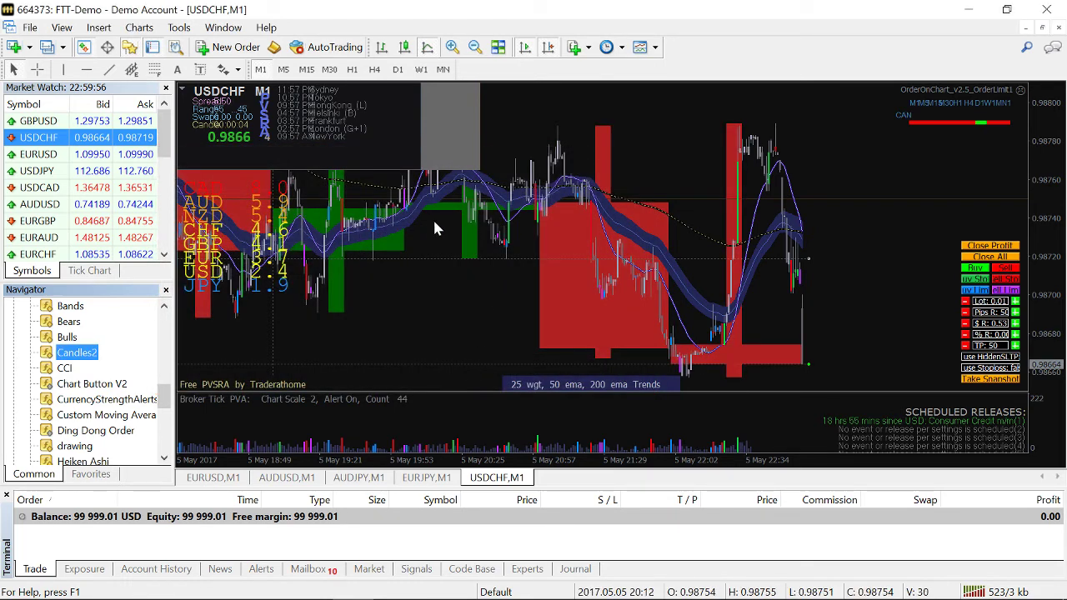
# Open the input settings of the Candles2 indicator already attached to the USDCHF,M1 chart.
pyautogui.rightClick(558, 275)
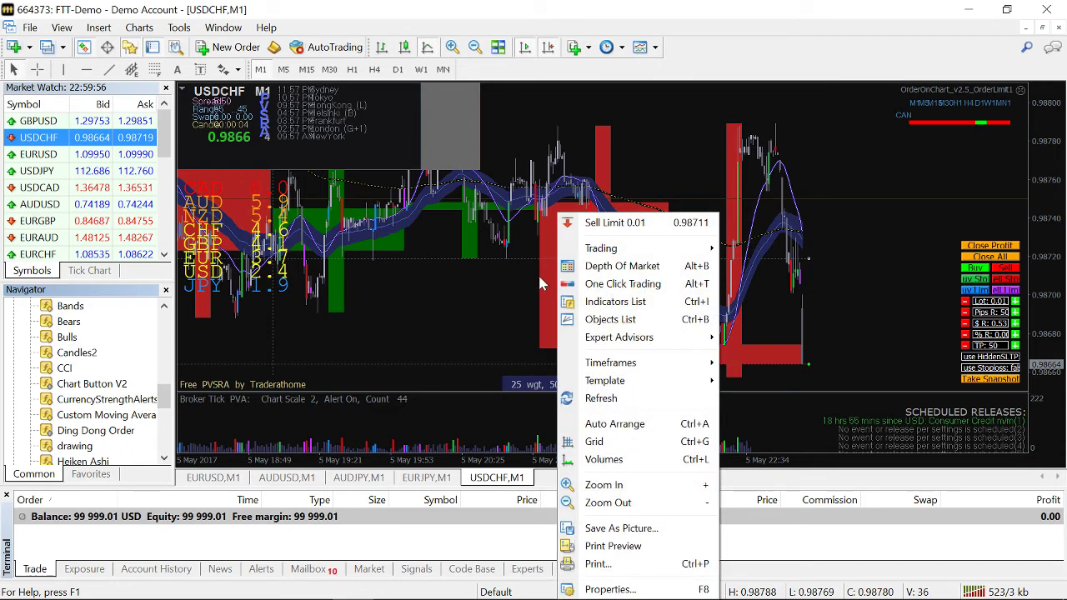
pyautogui.click(510, 287)
pyautogui.rightClick(582, 260)
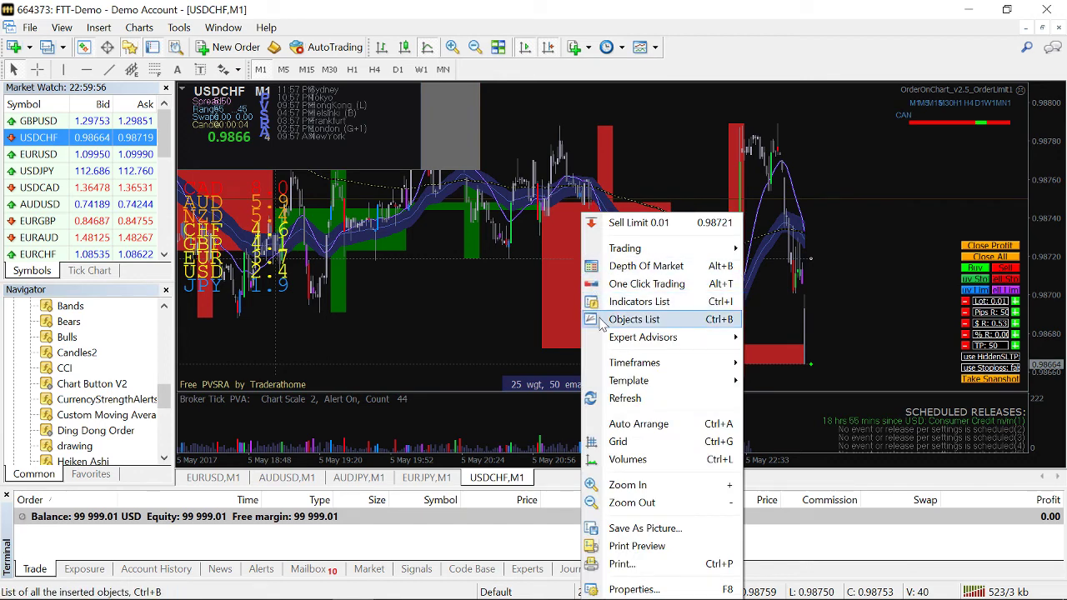
pyautogui.moveTo(605, 336)
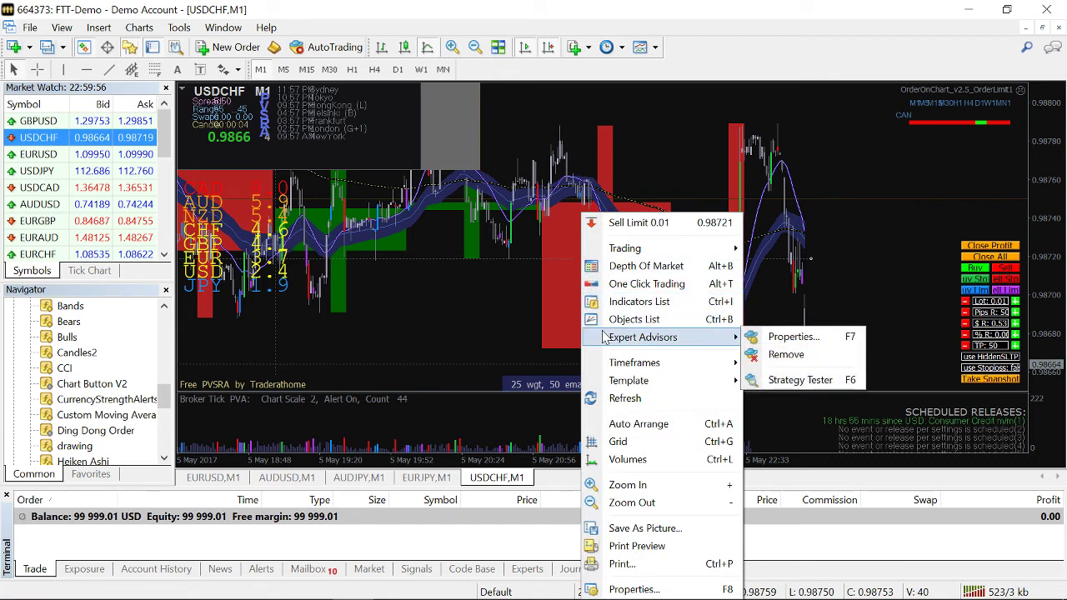
pyautogui.click(617, 301)
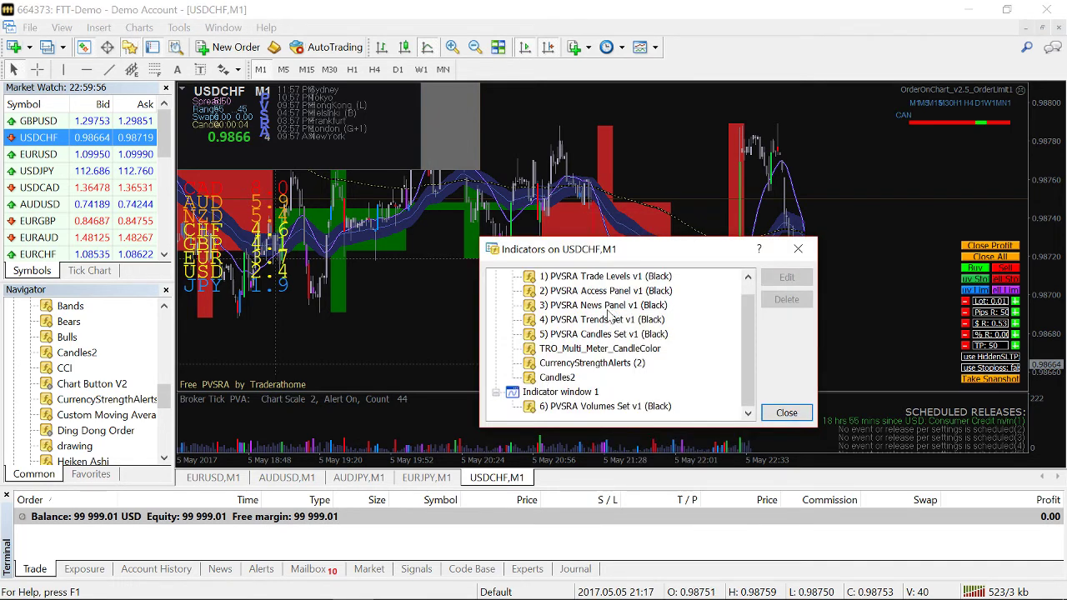
pyautogui.doubleClick(571, 377)
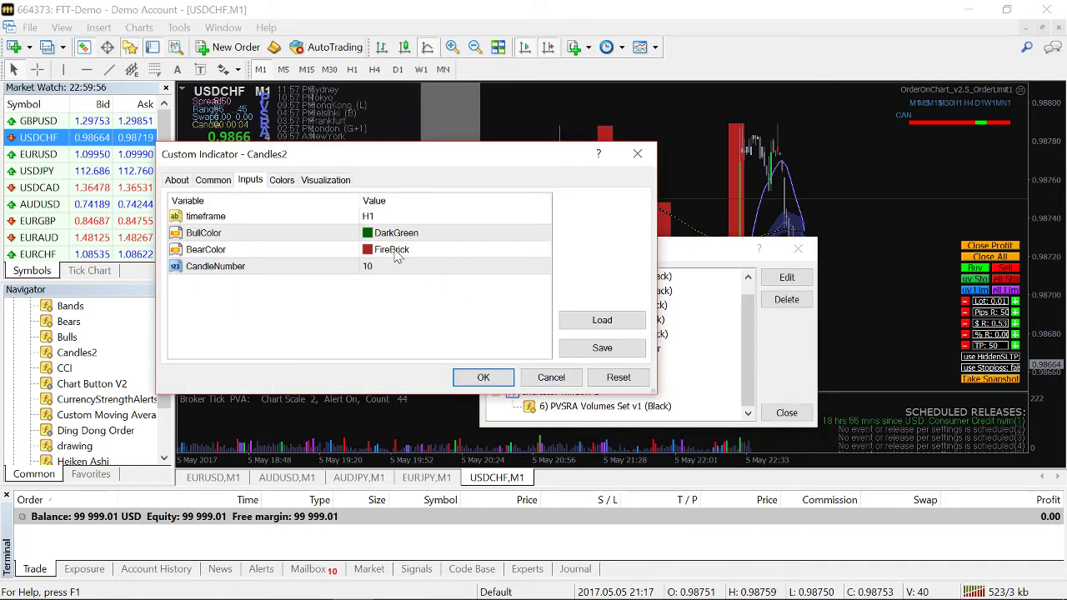
# Set the Candles2 BearColor to a custom dark red of RGB 91,17,17 and add it to the custom colors.
pyautogui.click(394, 253)
pyautogui.click(371, 254)
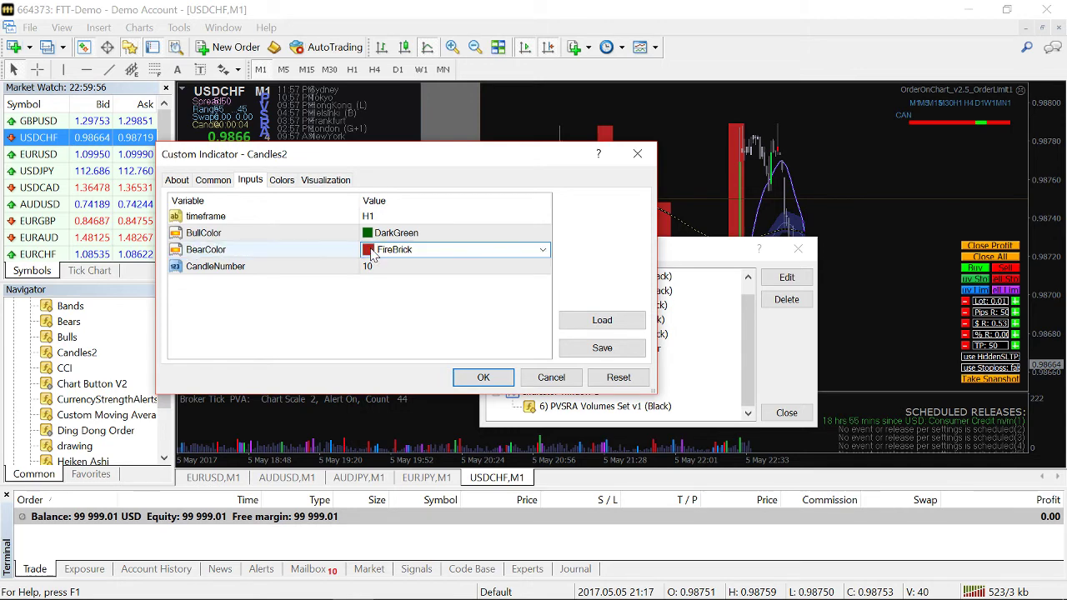
pyautogui.click(372, 253)
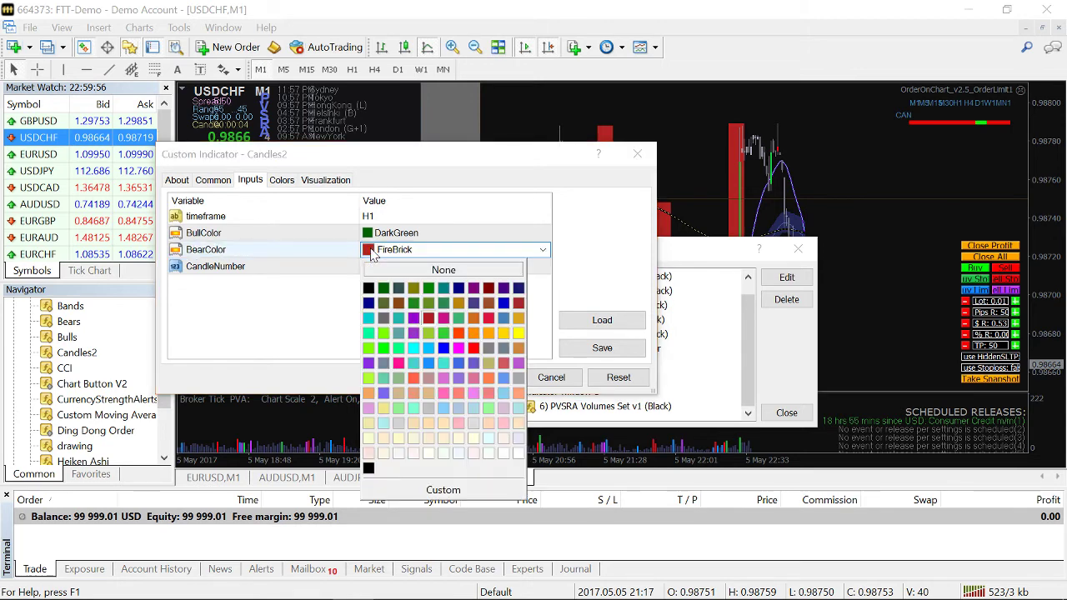
pyautogui.click(441, 492)
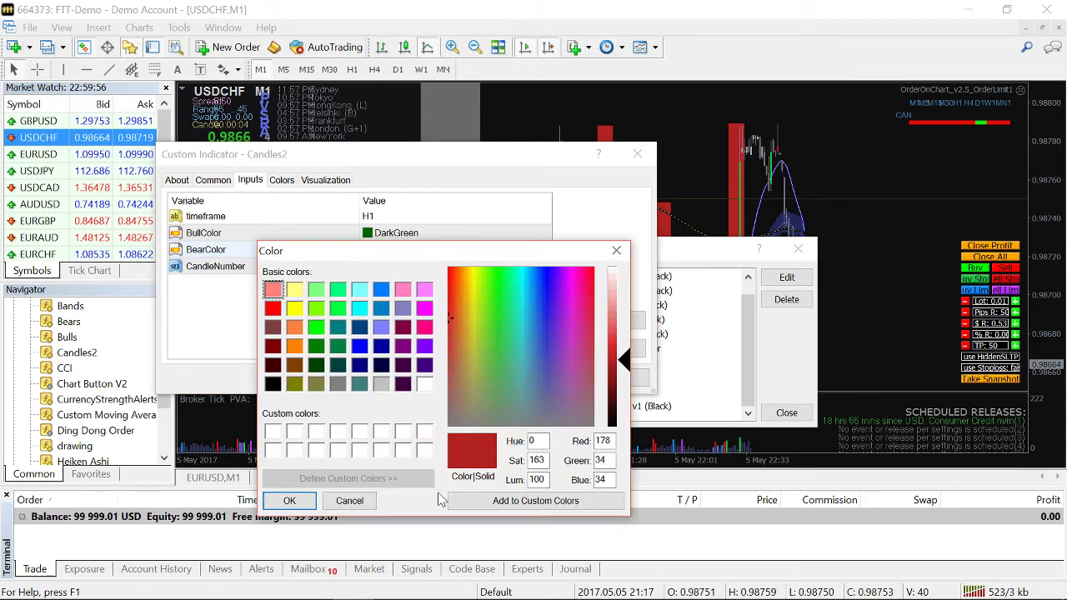
pyautogui.click(623, 368)
pyautogui.moveTo(627, 373); pyautogui.dragTo(625, 397)
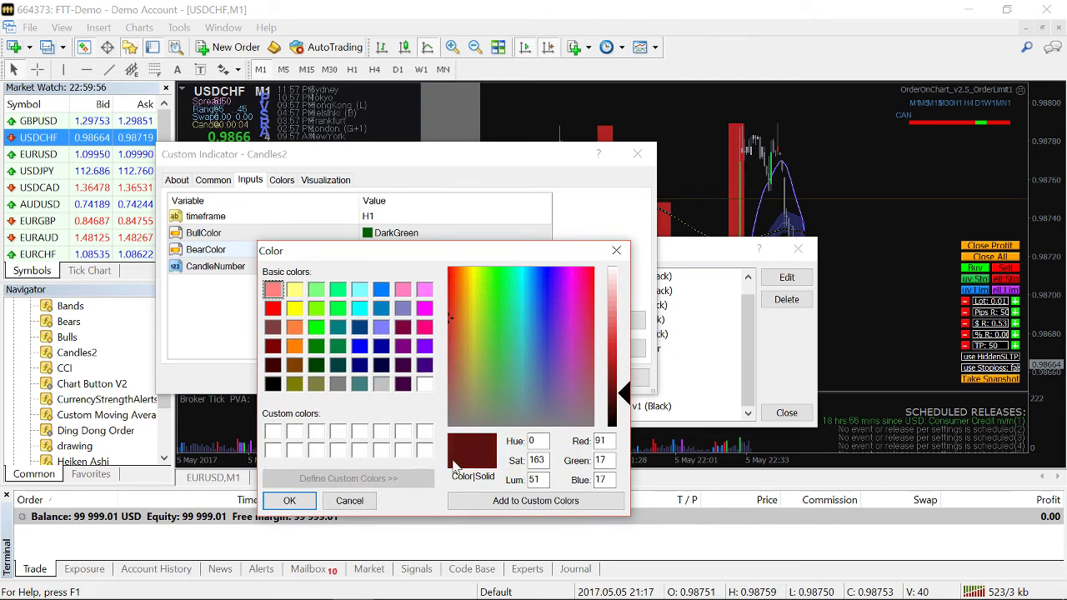
pyautogui.click(483, 503)
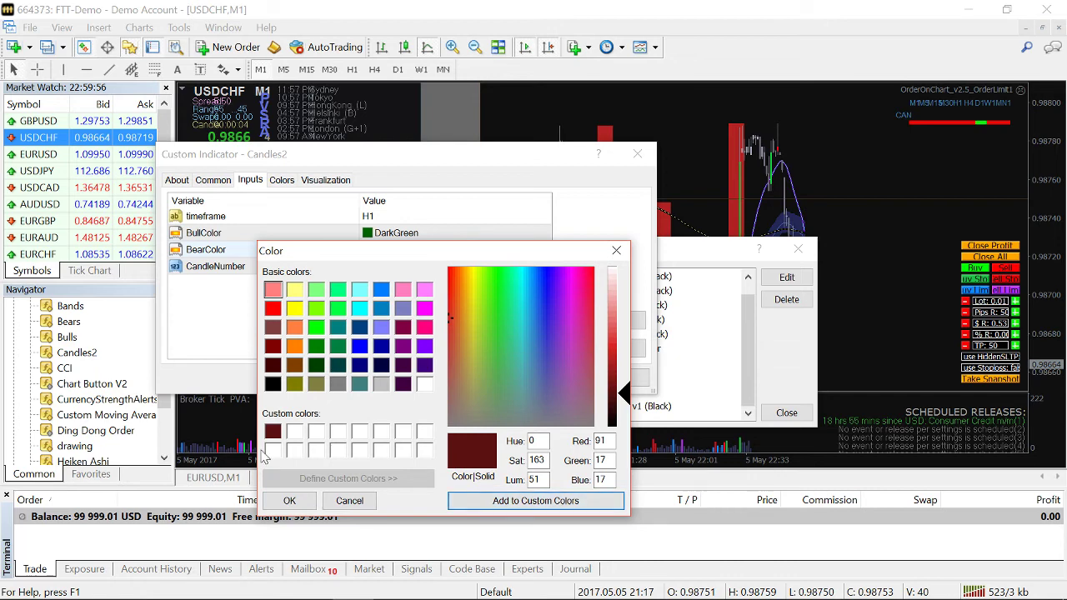
pyautogui.click(284, 500)
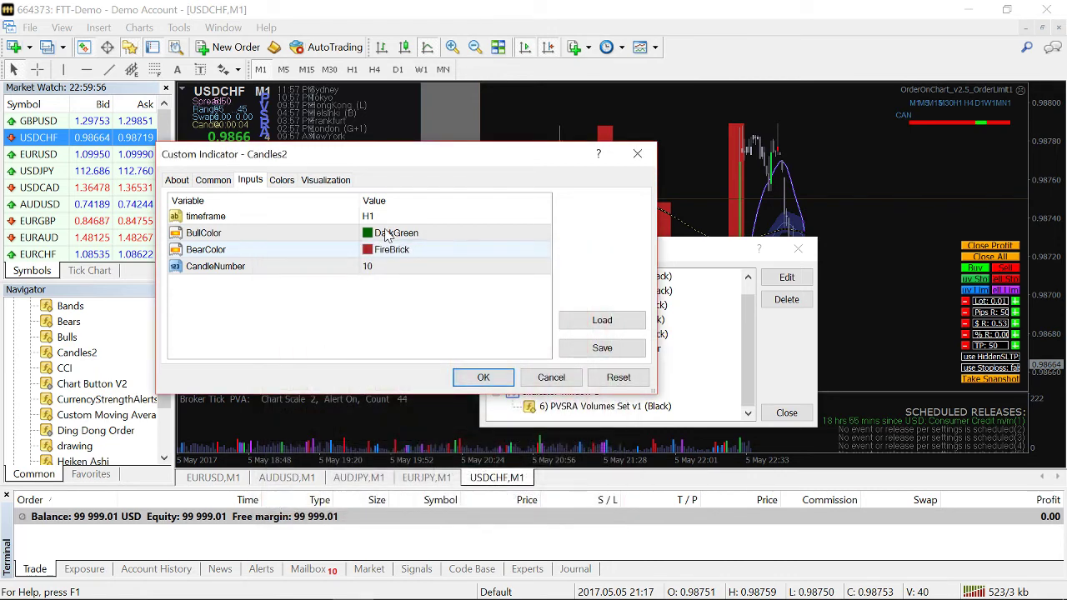
# Set the Candles2 BullColor to a custom dark green of RGB 0,30,0 and apply the indicator changes to the chart.
pyautogui.click(387, 234)
pyautogui.click(367, 240)
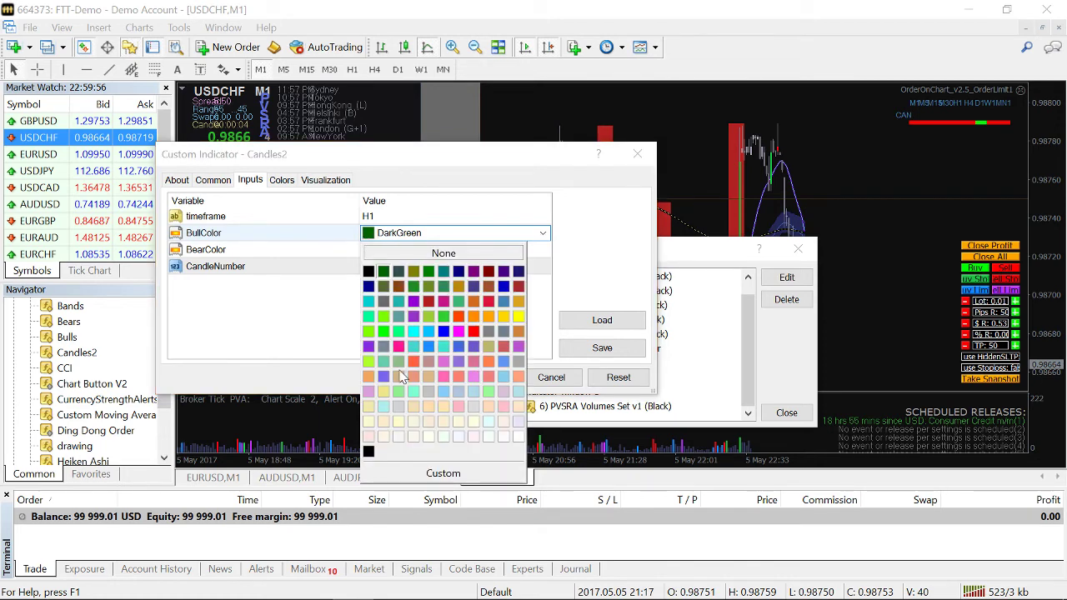
pyautogui.click(429, 473)
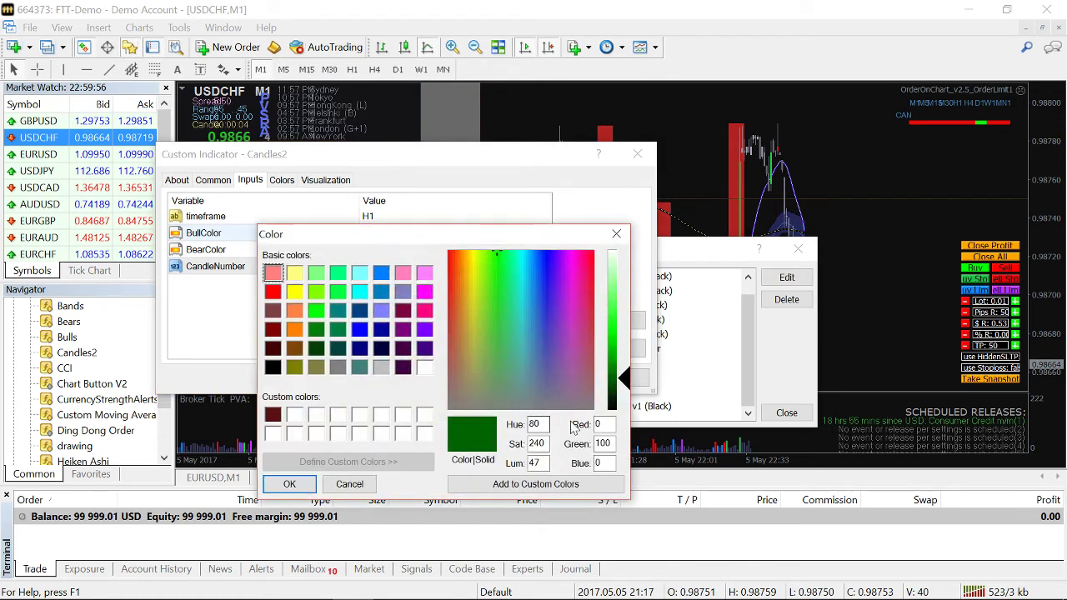
pyautogui.click(625, 380)
pyautogui.moveTo(625, 380); pyautogui.dragTo(626, 404)
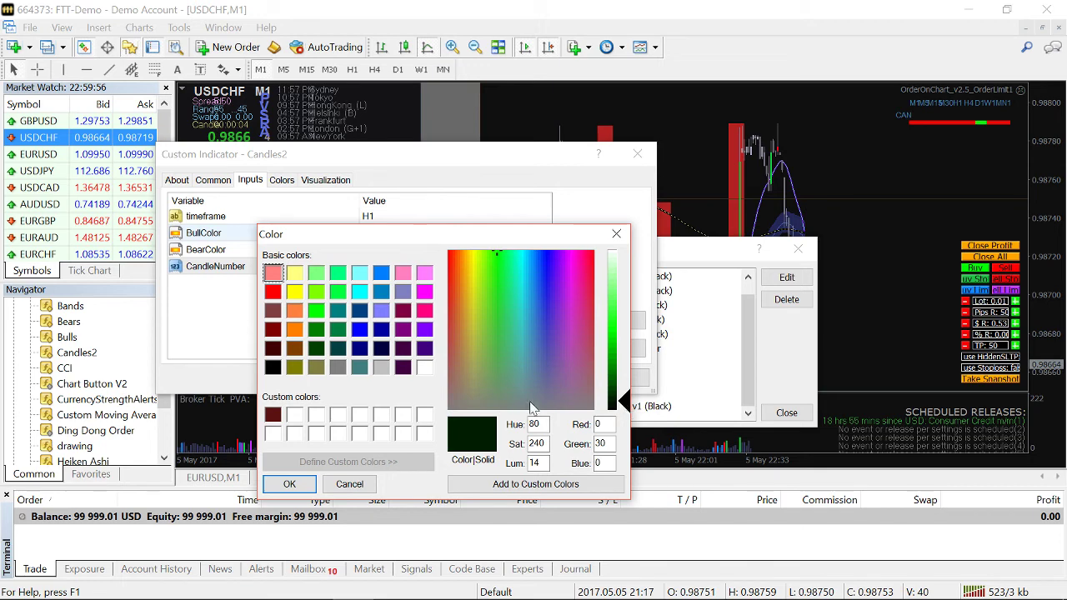
pyautogui.click(500, 484)
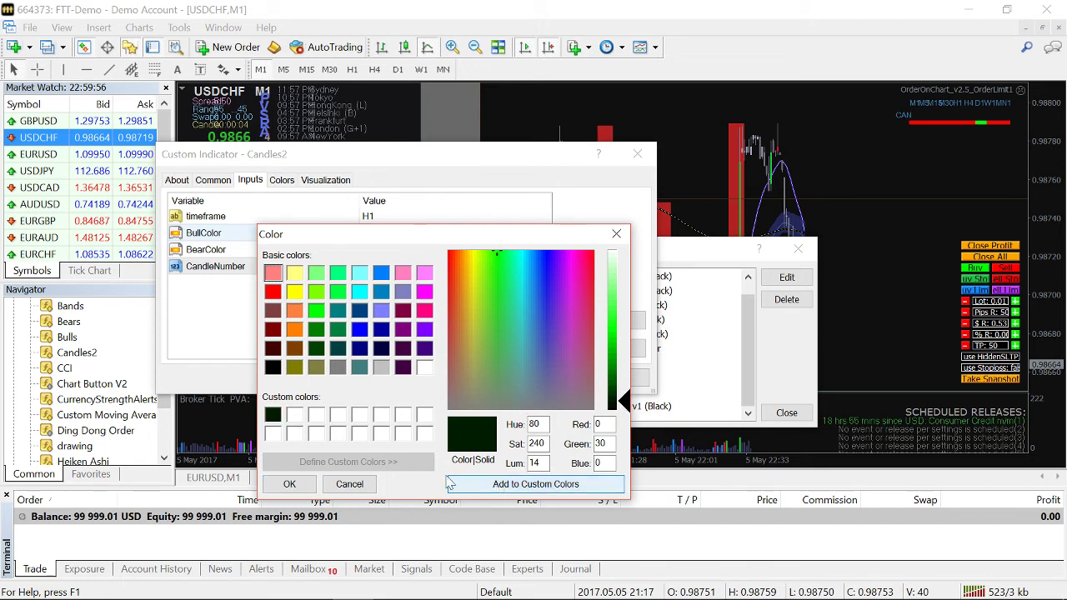
pyautogui.click(273, 414)
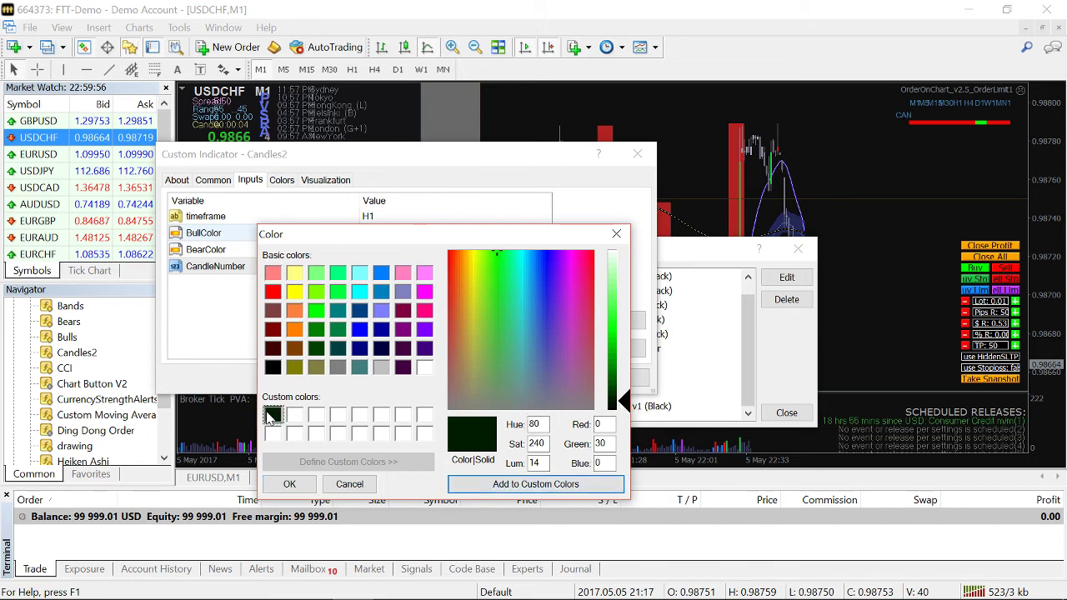
pyautogui.click(288, 483)
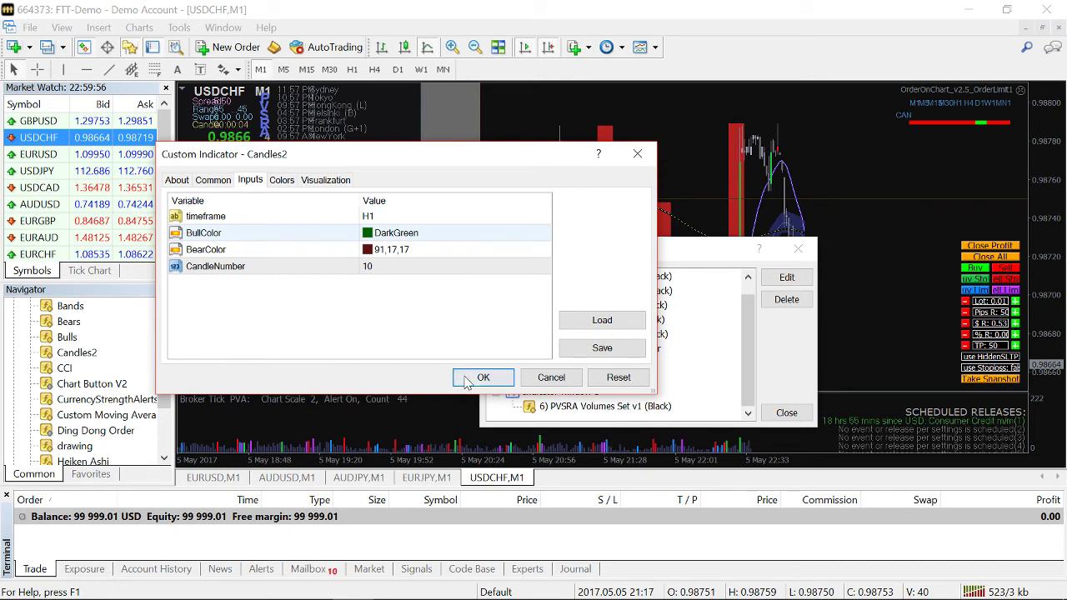
pyautogui.click(482, 376)
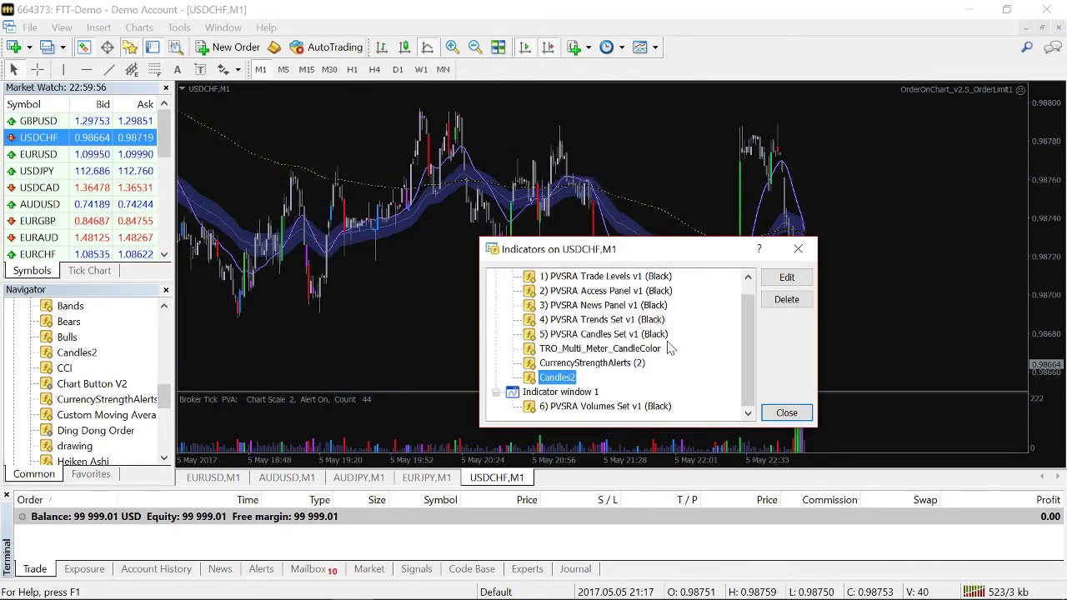
pyautogui.click(770, 408)
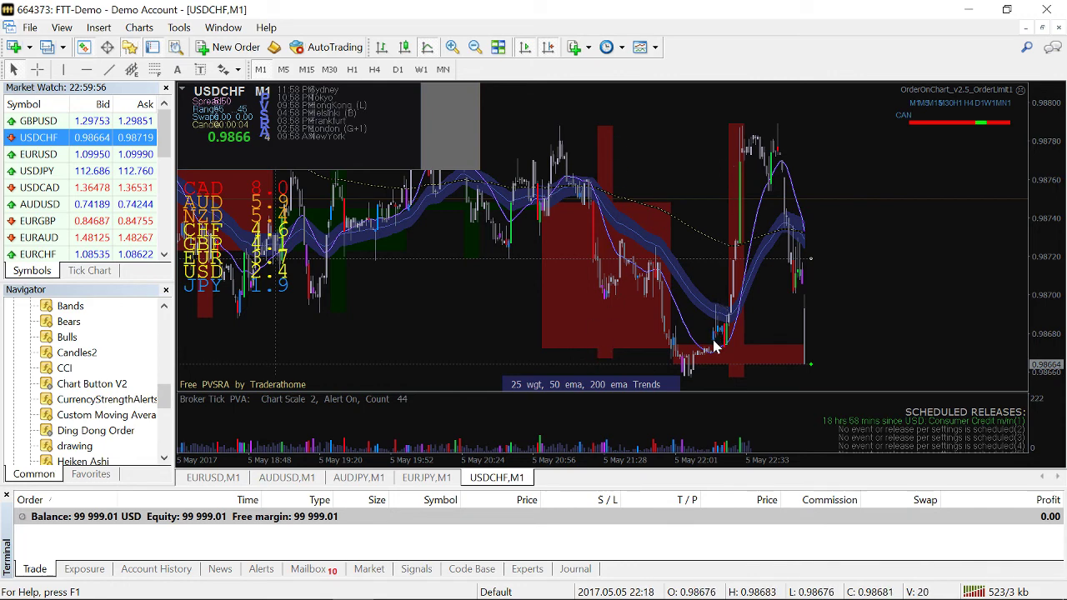
pyautogui.moveTo(703, 344)
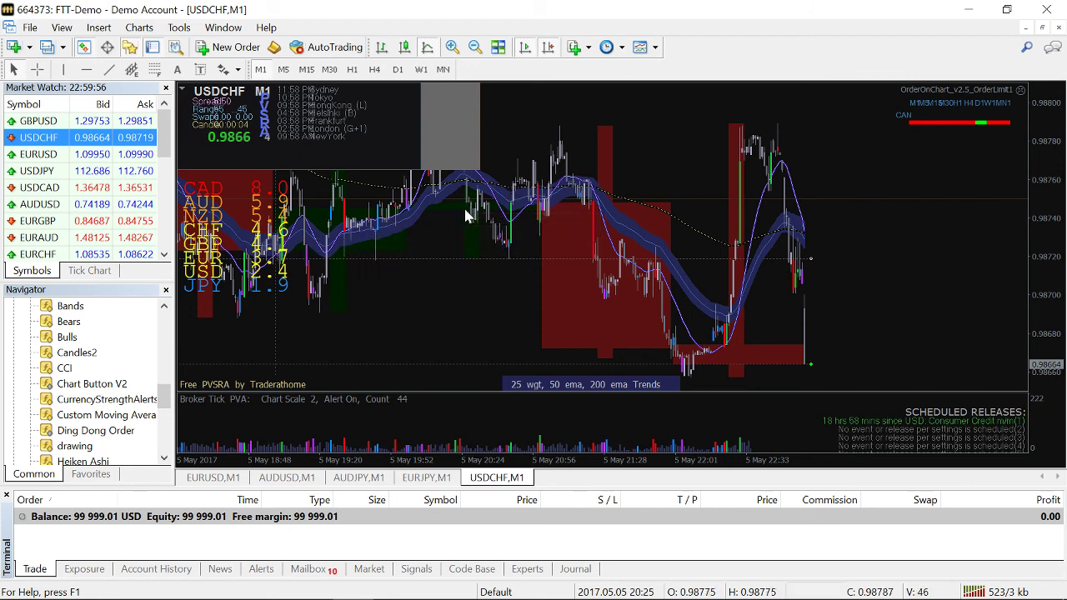
pyautogui.moveTo(403, 227)
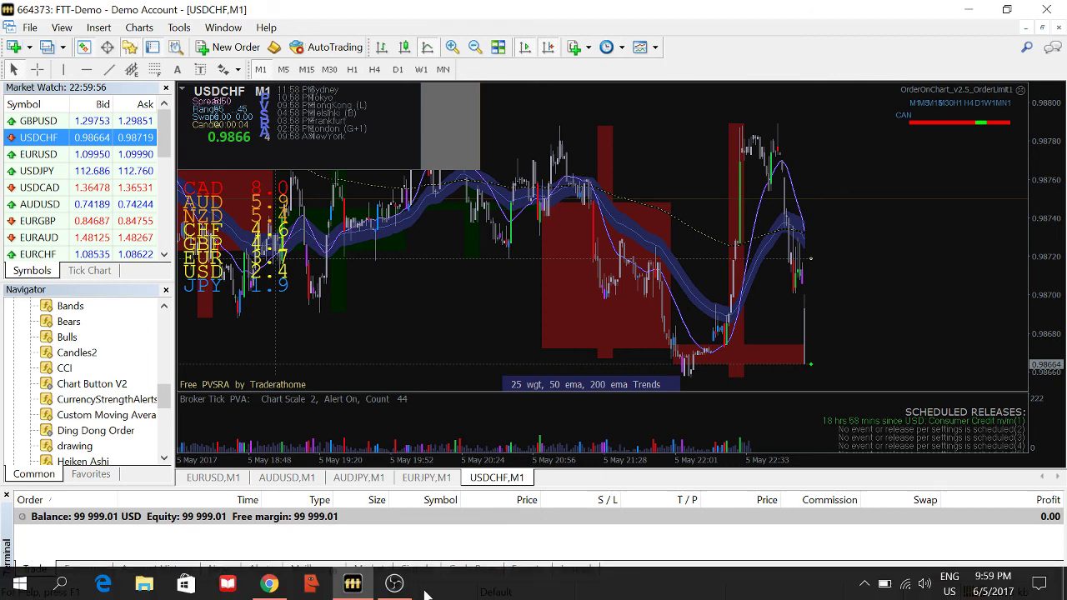
pyautogui.click(396, 585)
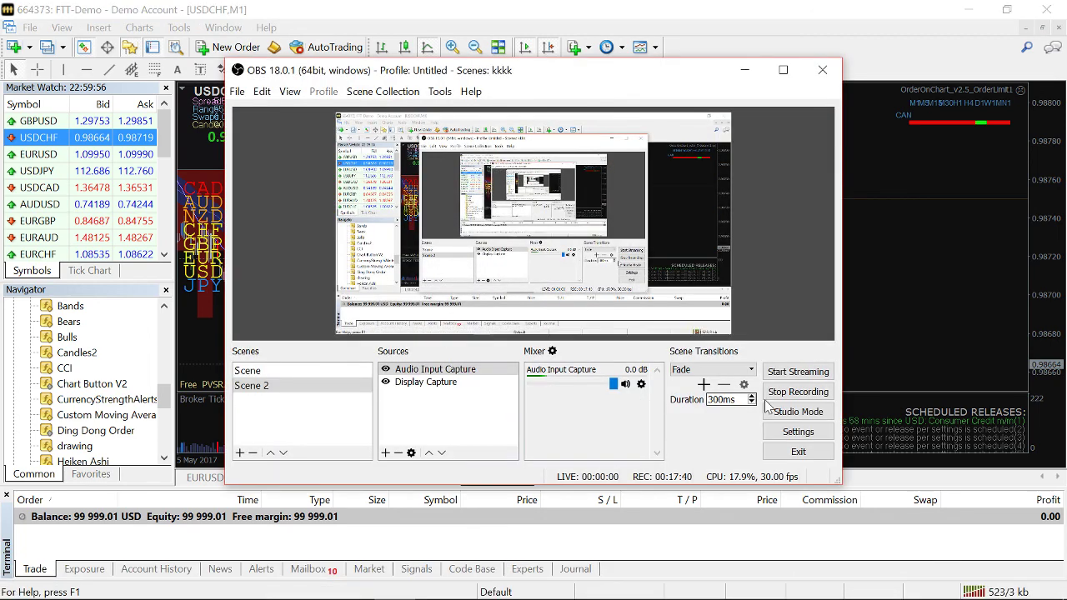